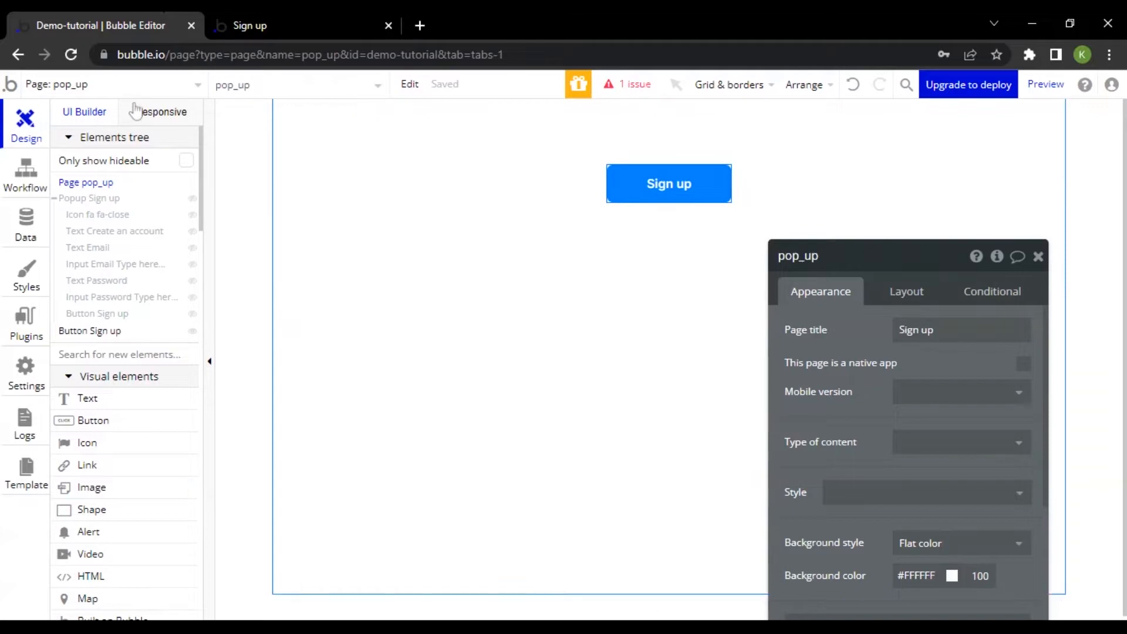
- Create a new blank page named pop_up_1
click(135, 86)
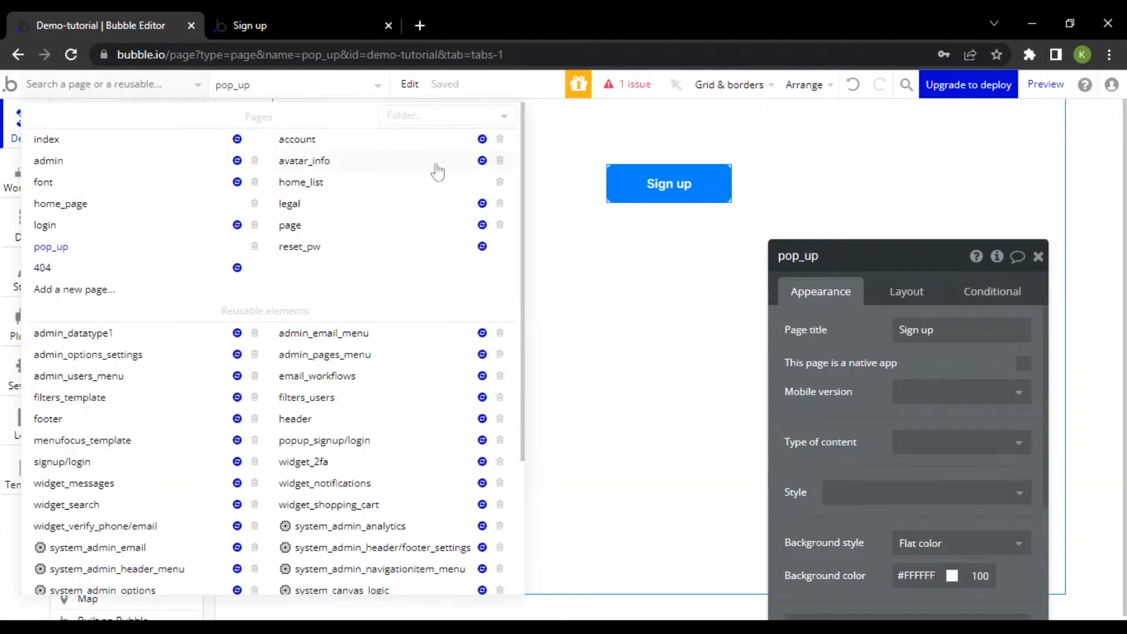
click(409, 84)
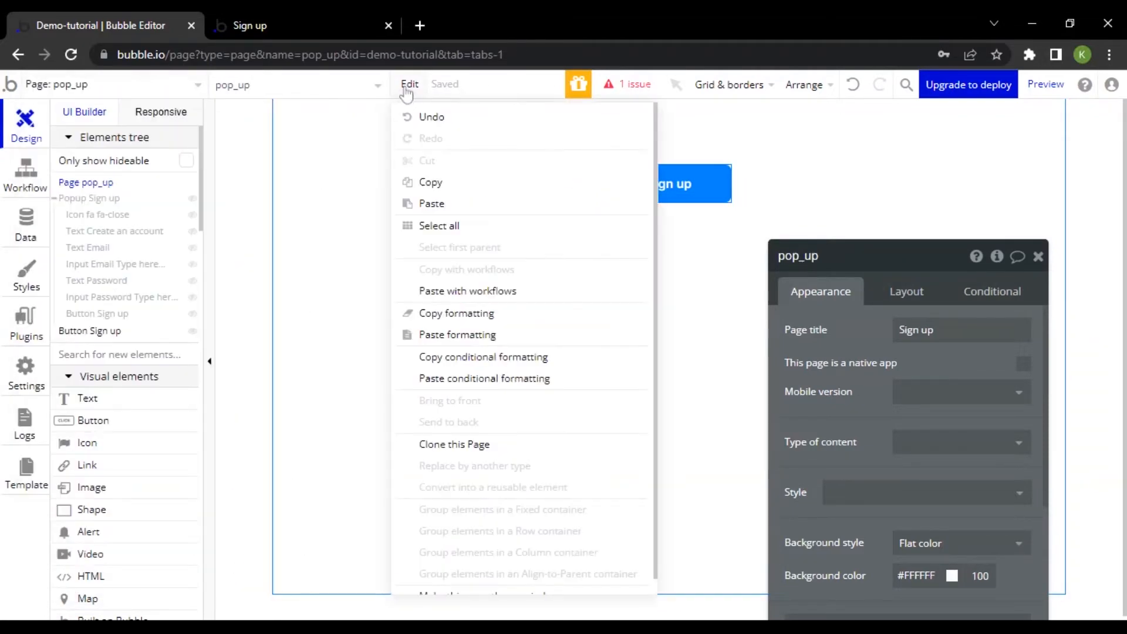
click(203, 86)
click(98, 293)
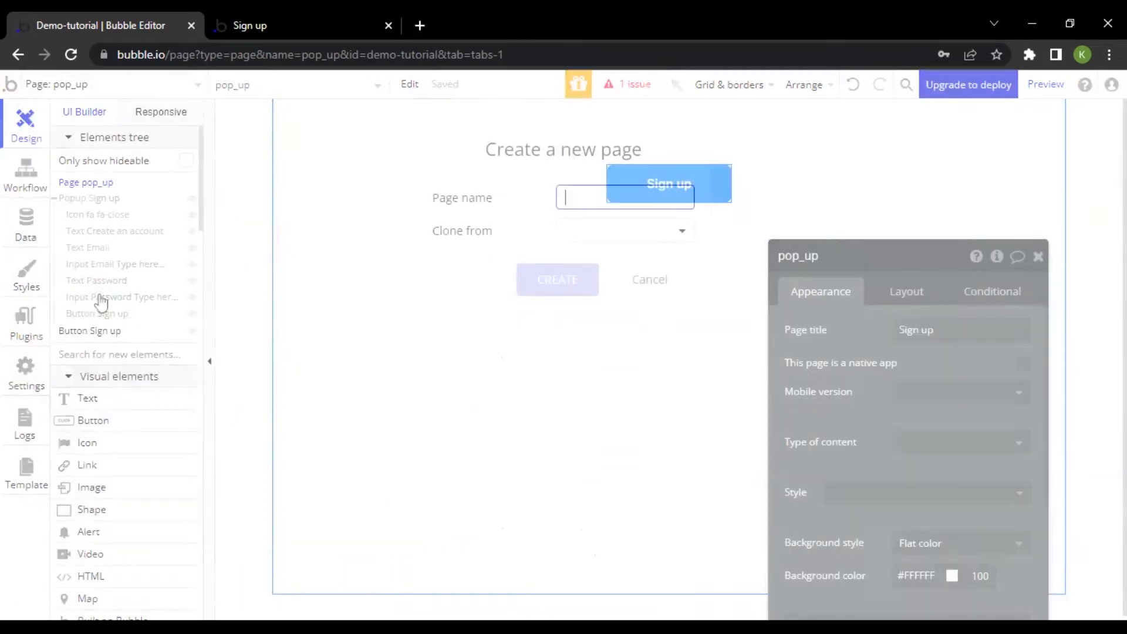
text(pop_up_1)
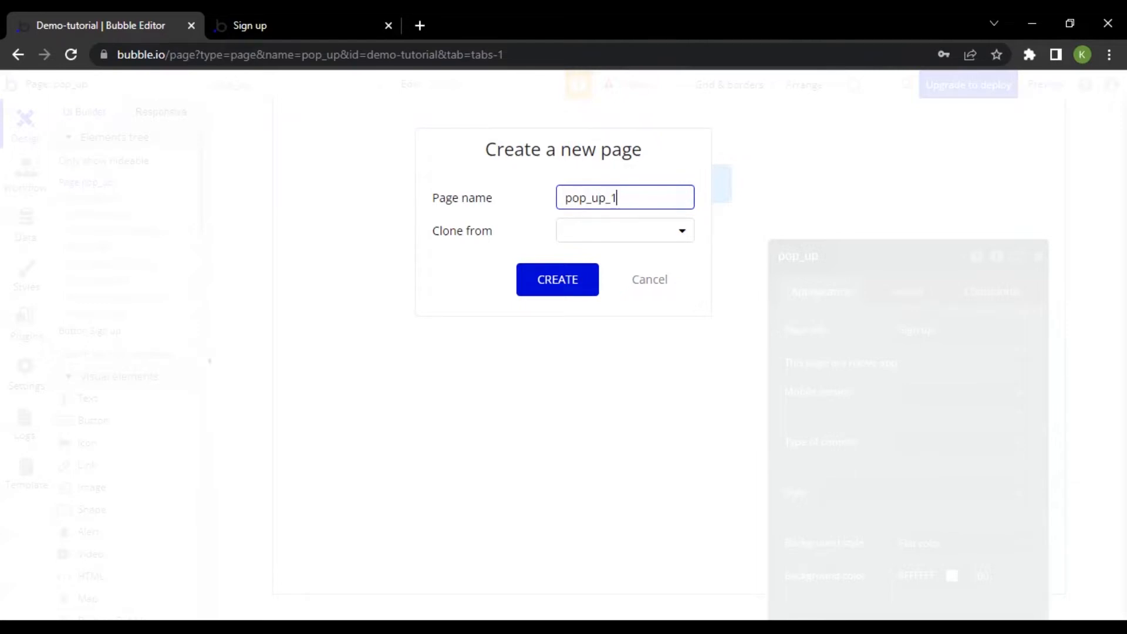
click(557, 280)
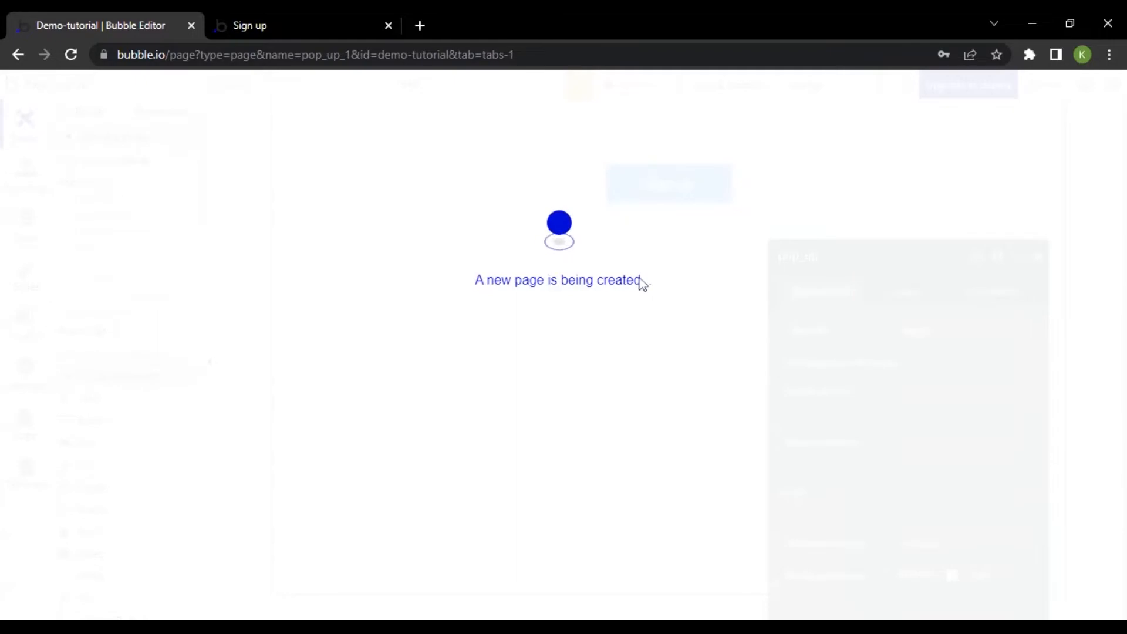
- Upgrade the pop_up_1 page to responsive and set its container layout to Column
drag(769, 246, 789, 250)
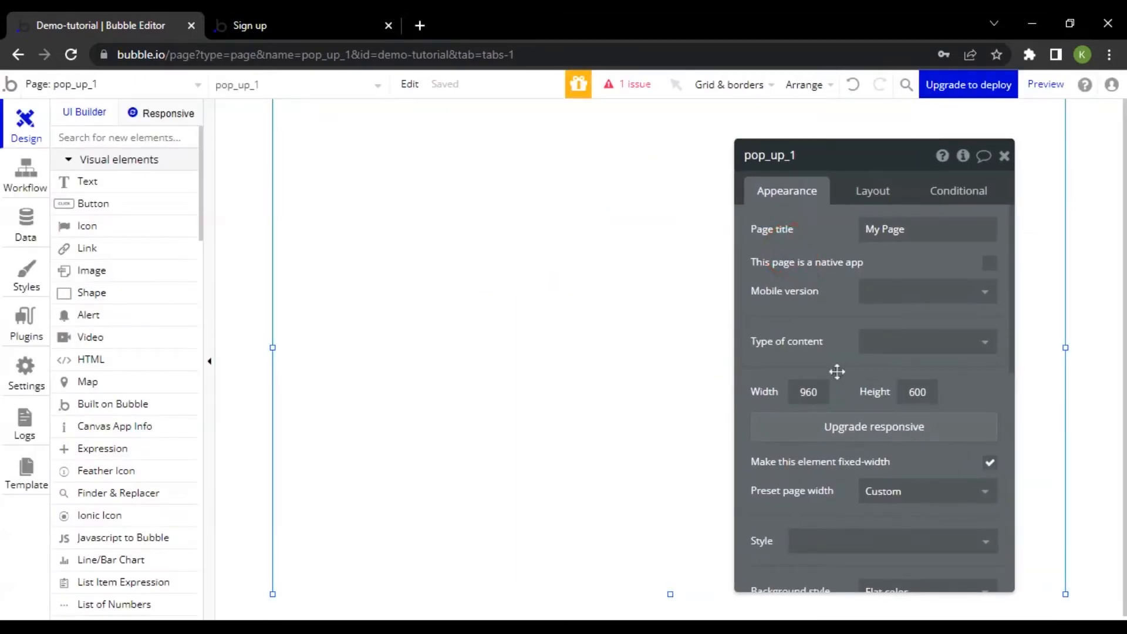
click(878, 432)
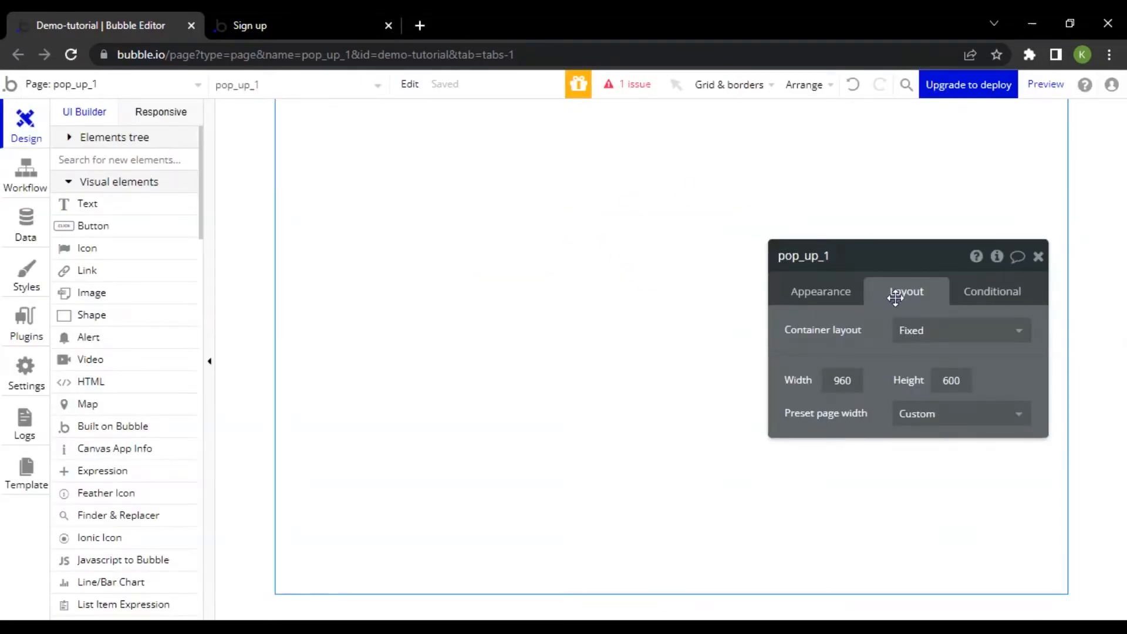
click(951, 330)
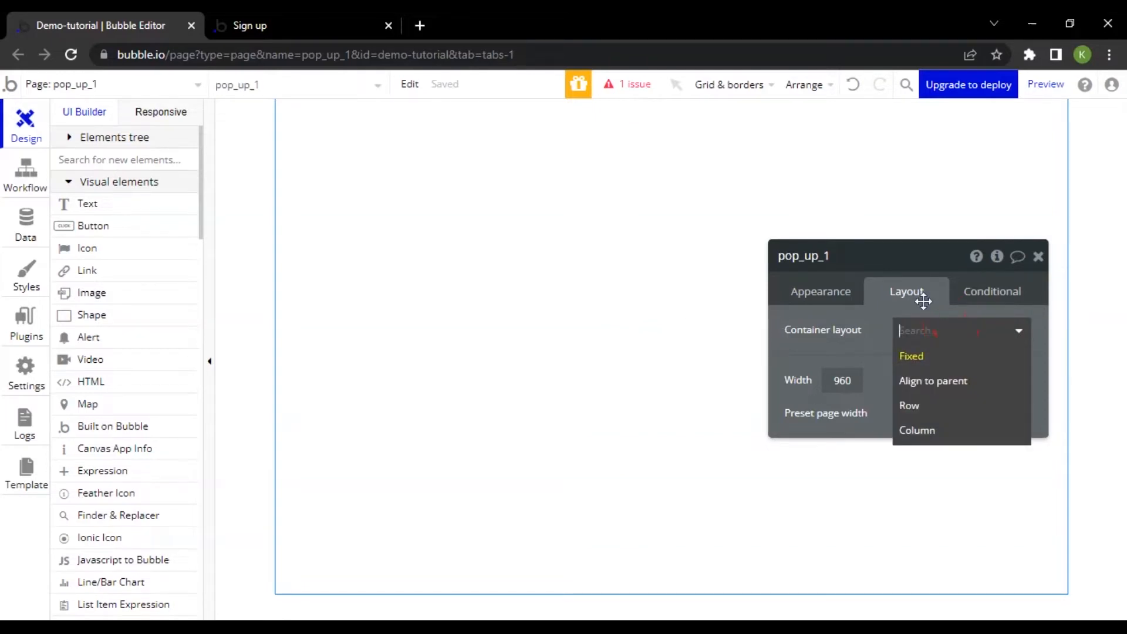
click(926, 431)
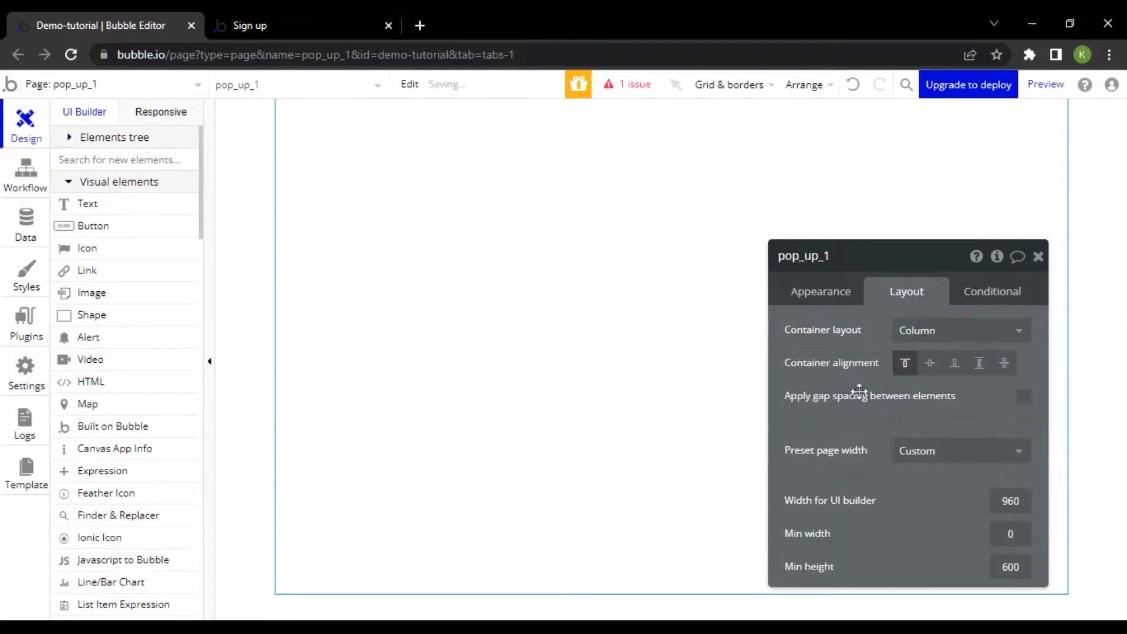
drag(858, 391, 849, 307)
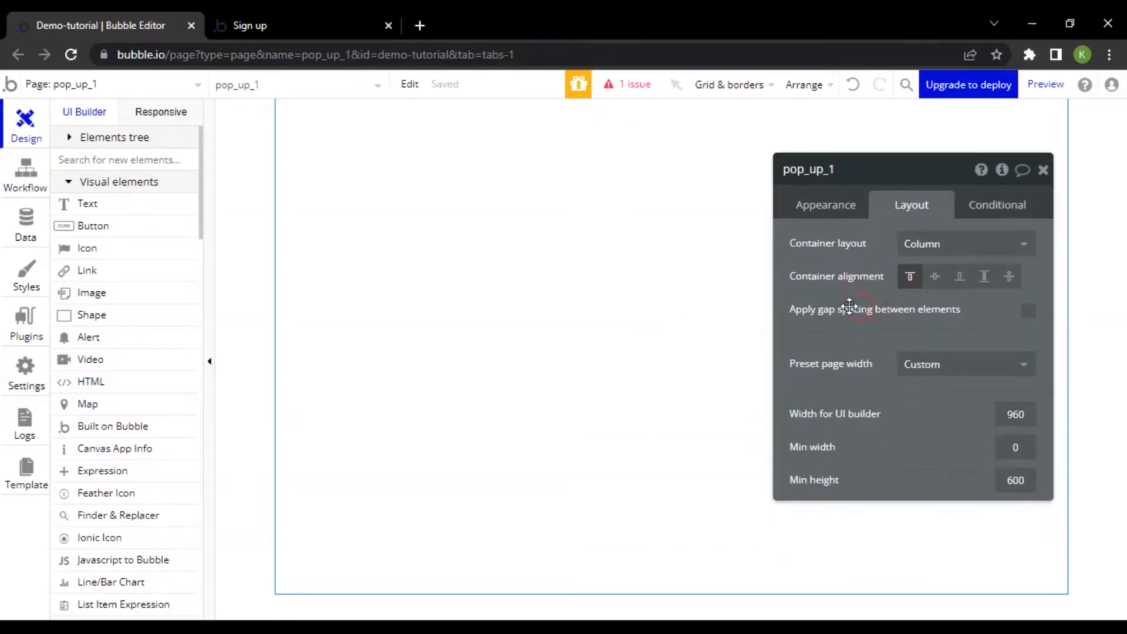
- Add a button at the top of the page and align it horizontally to the center
click(129, 239)
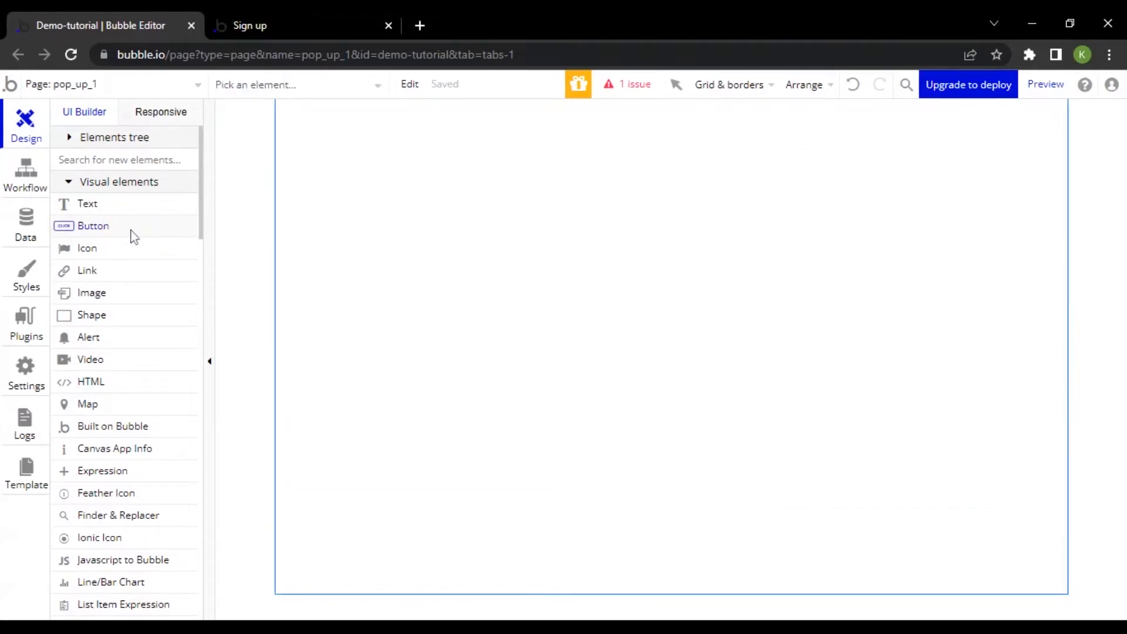
click(376, 143)
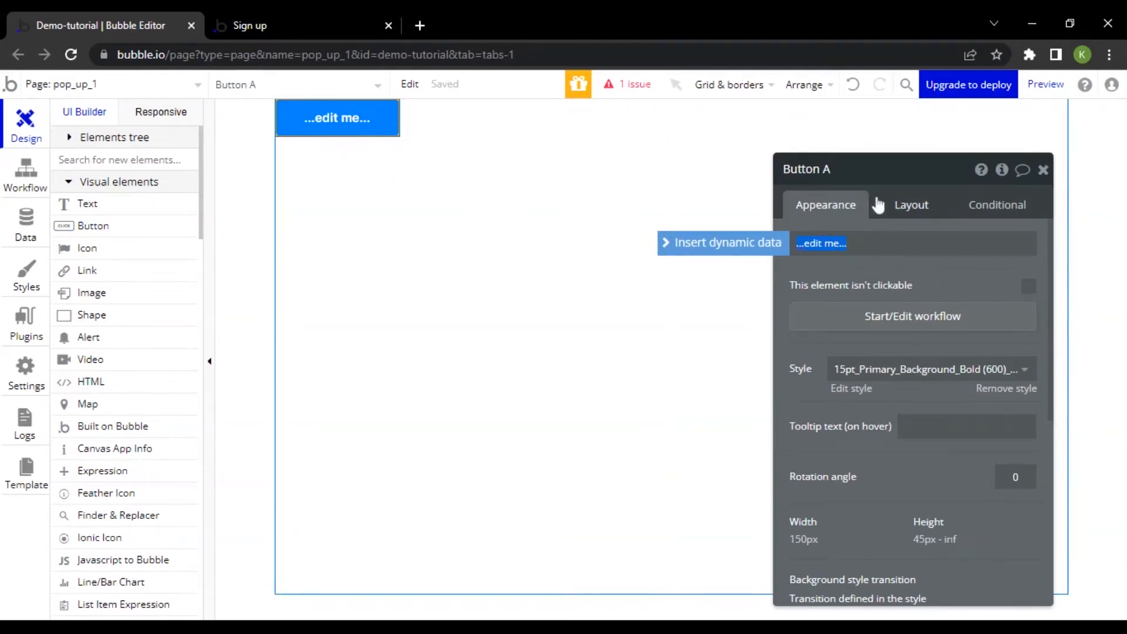
click(911, 205)
click(1000, 333)
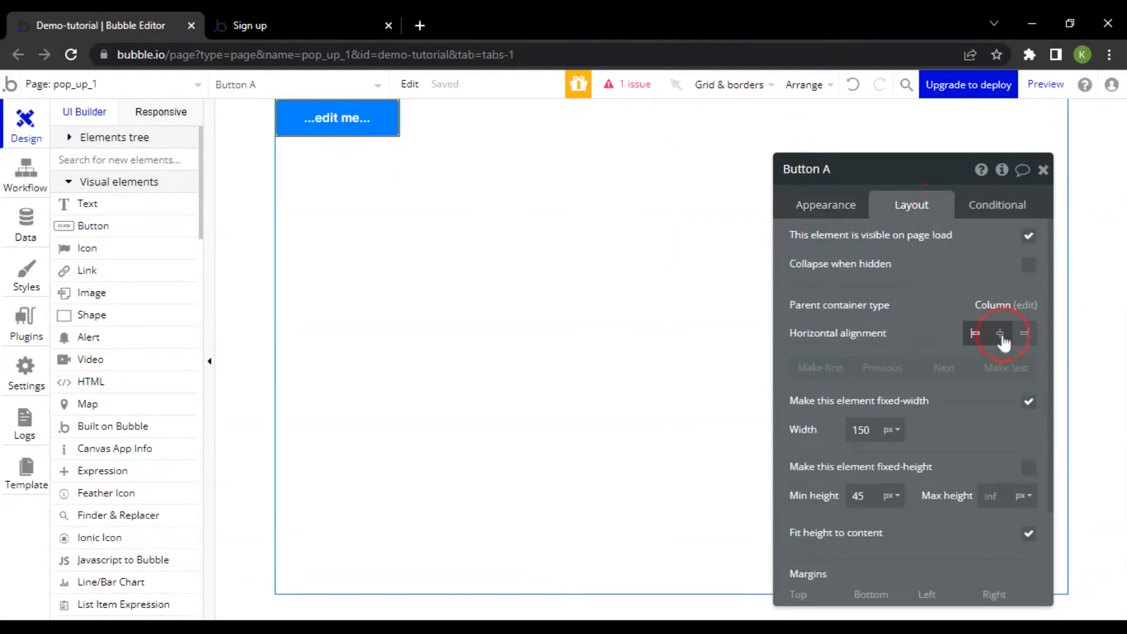
- Set the button's top margin to 150 px
drag(954, 421, 964, 313)
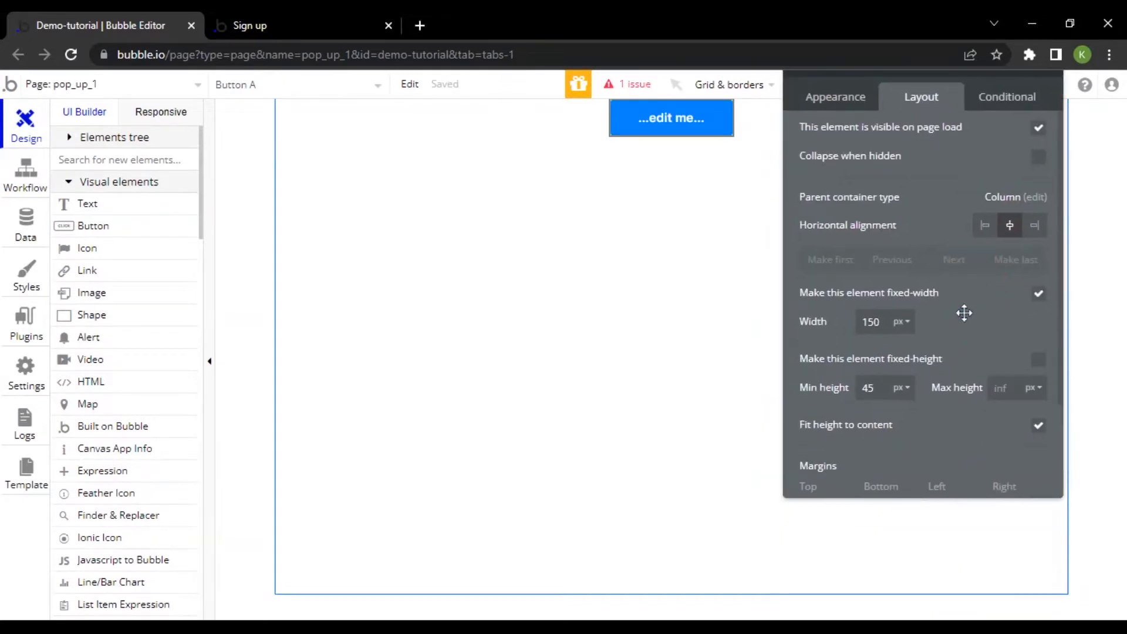
scroll(915, 376, down, 2)
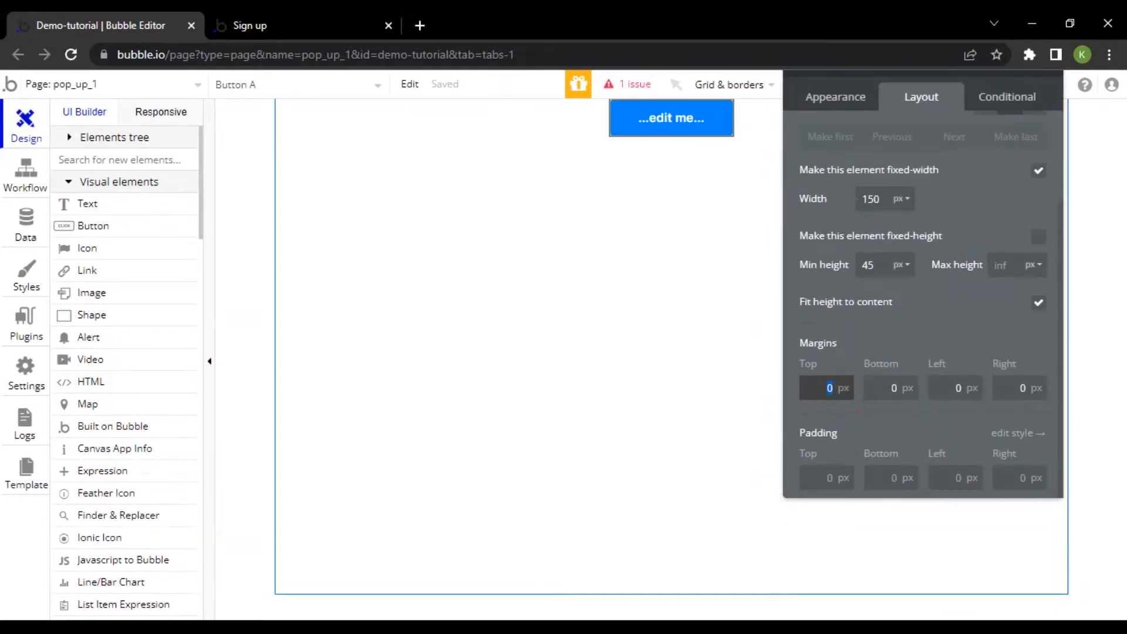
text(0)
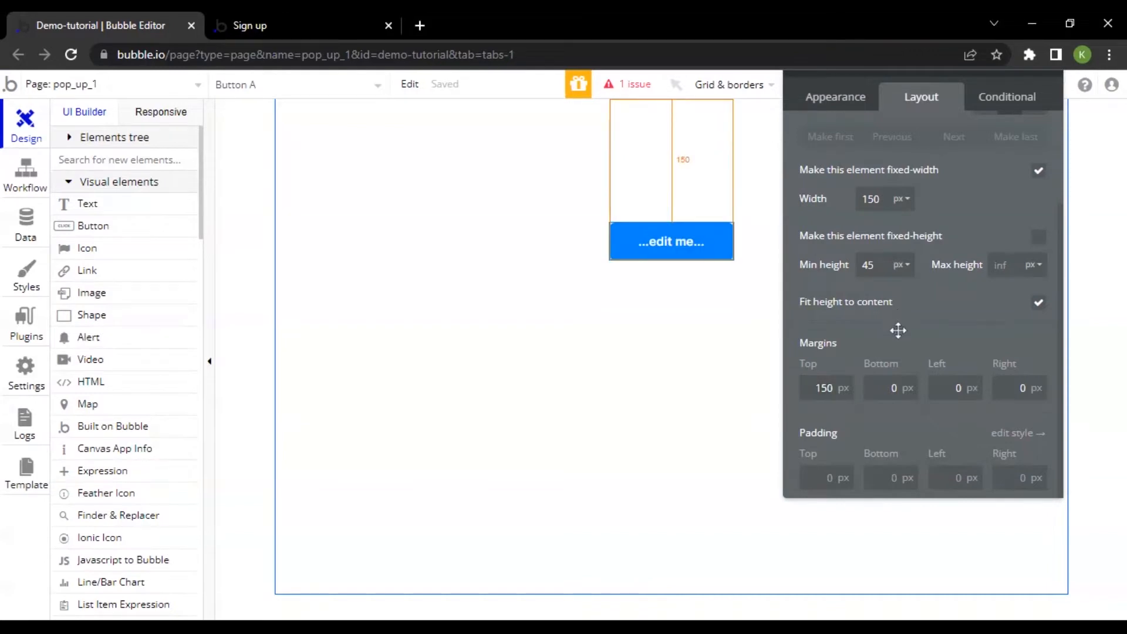
drag(898, 330, 895, 400)
- Change the button's text to "Sign up"
click(840, 166)
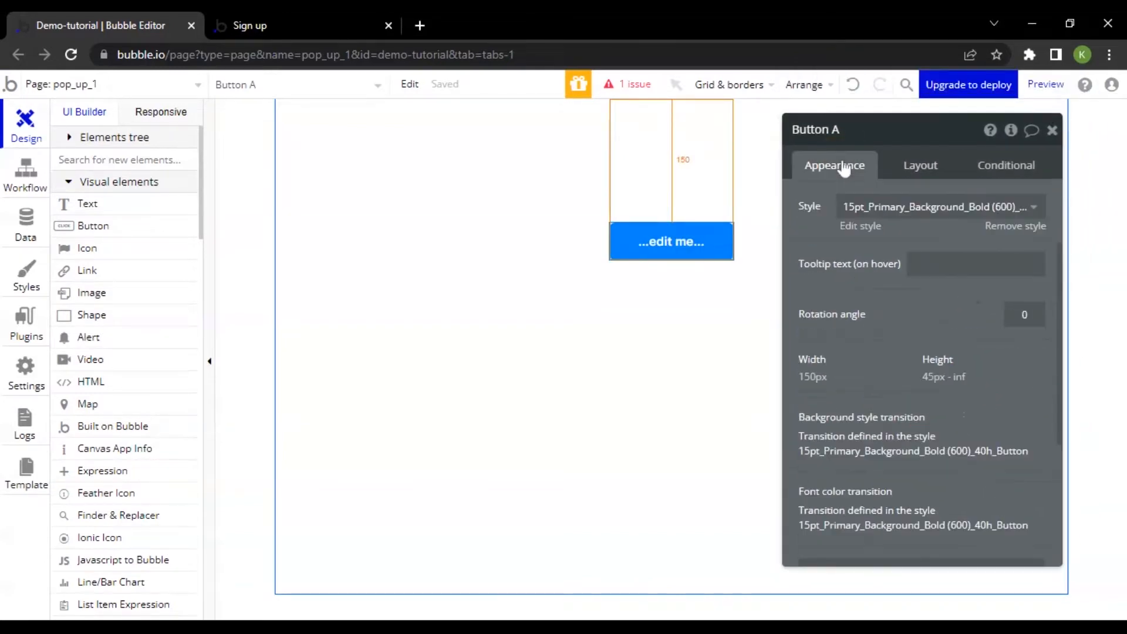
click(889, 204)
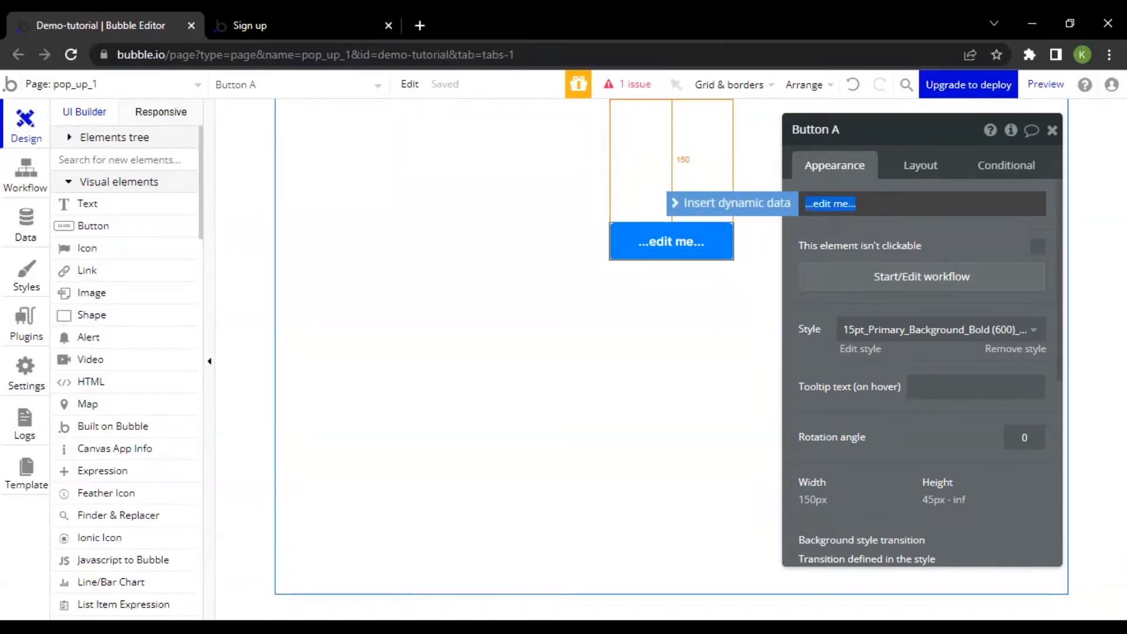
text(s)
click(955, 233)
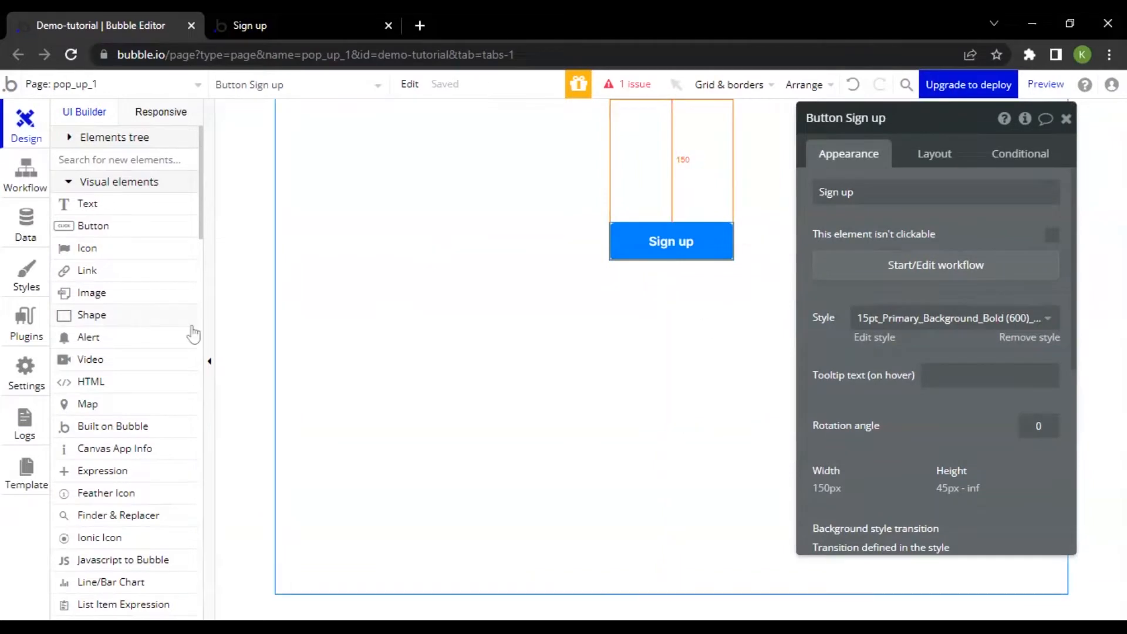
- Add a Popup container element to the page
scroll(193, 334, down, 5)
scroll(186, 337, down, 4)
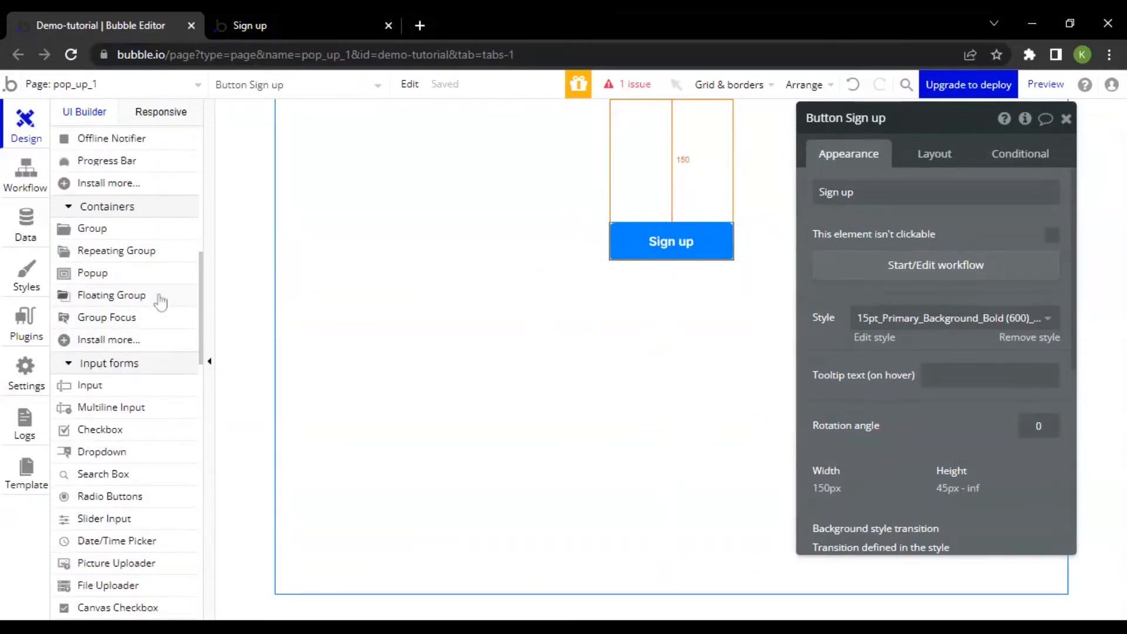
click(154, 276)
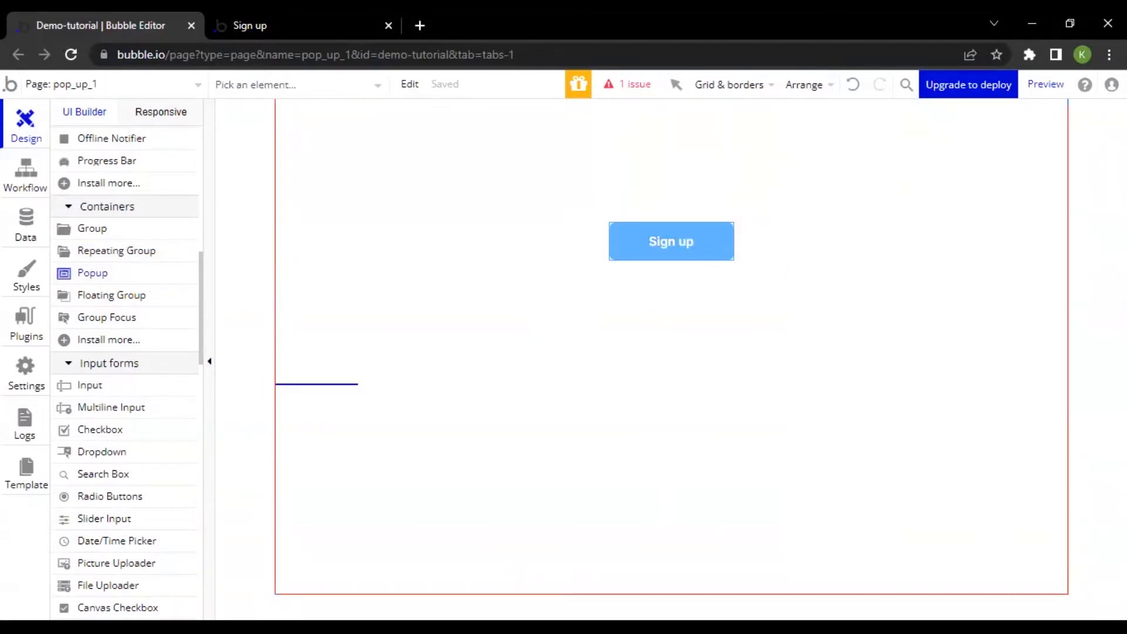
click(610, 293)
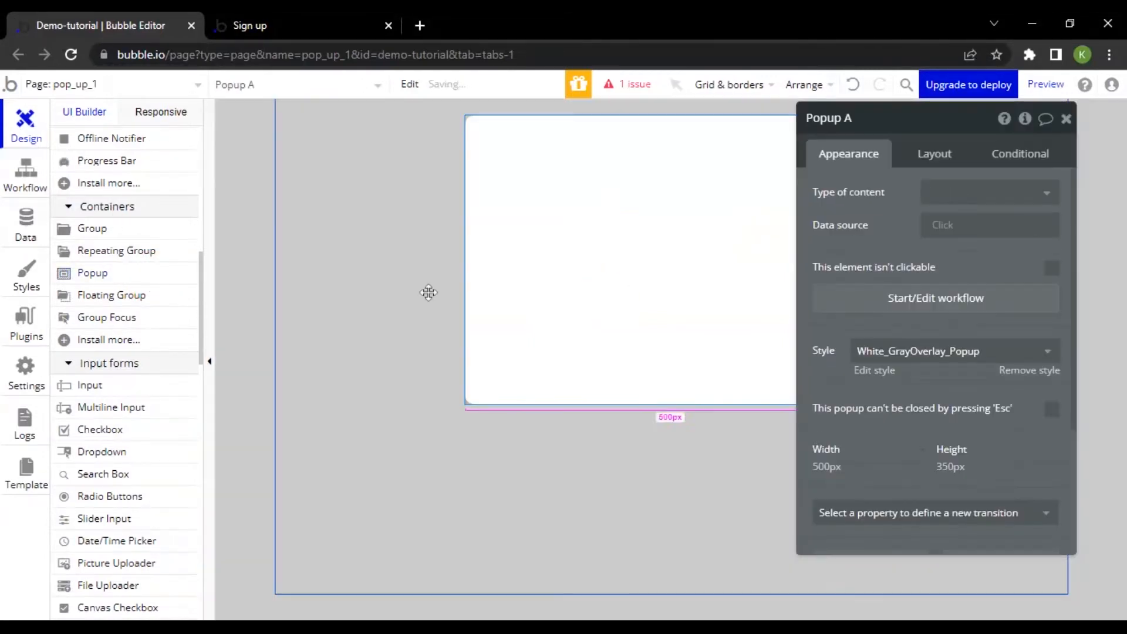
scroll(138, 309, up, 10)
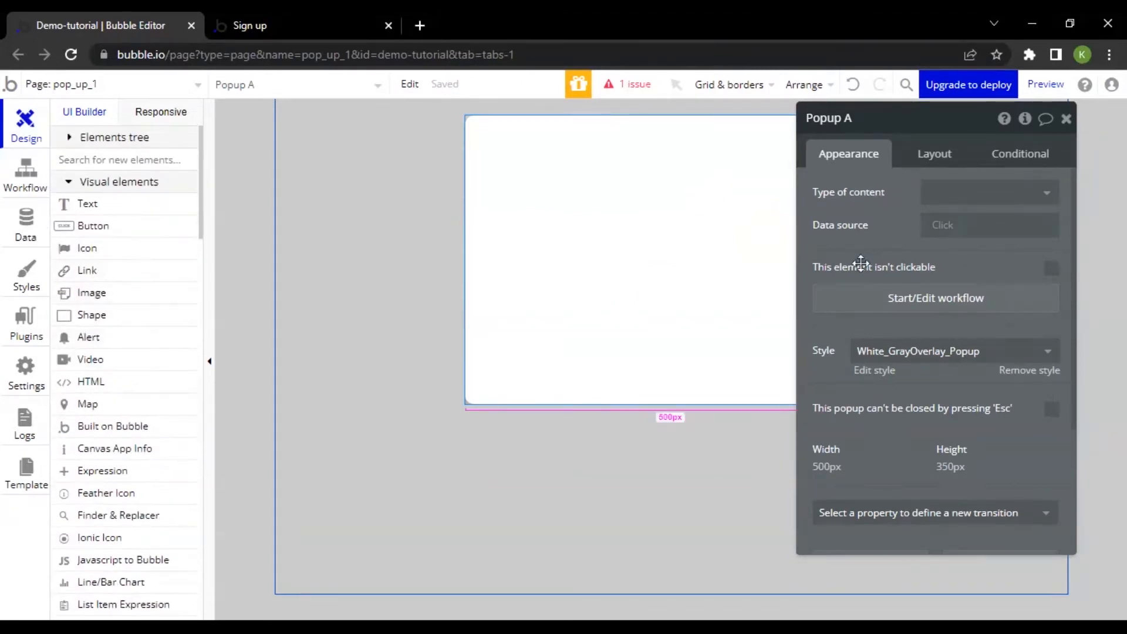
- Set the popup's container layout to Column
drag(882, 245, 949, 201)
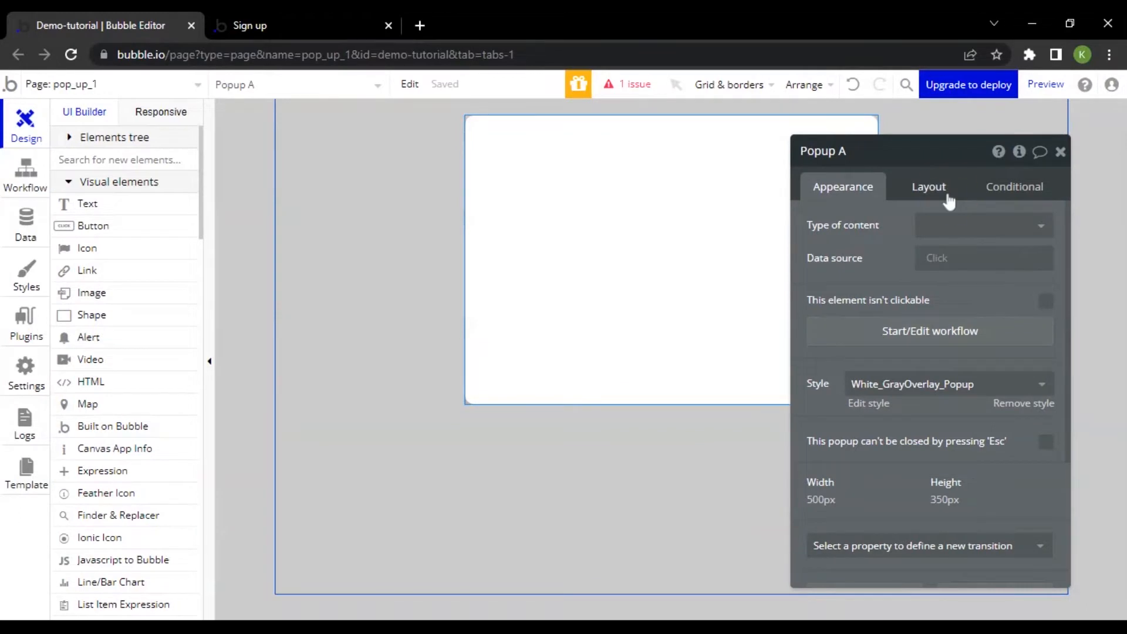
click(949, 201)
click(942, 228)
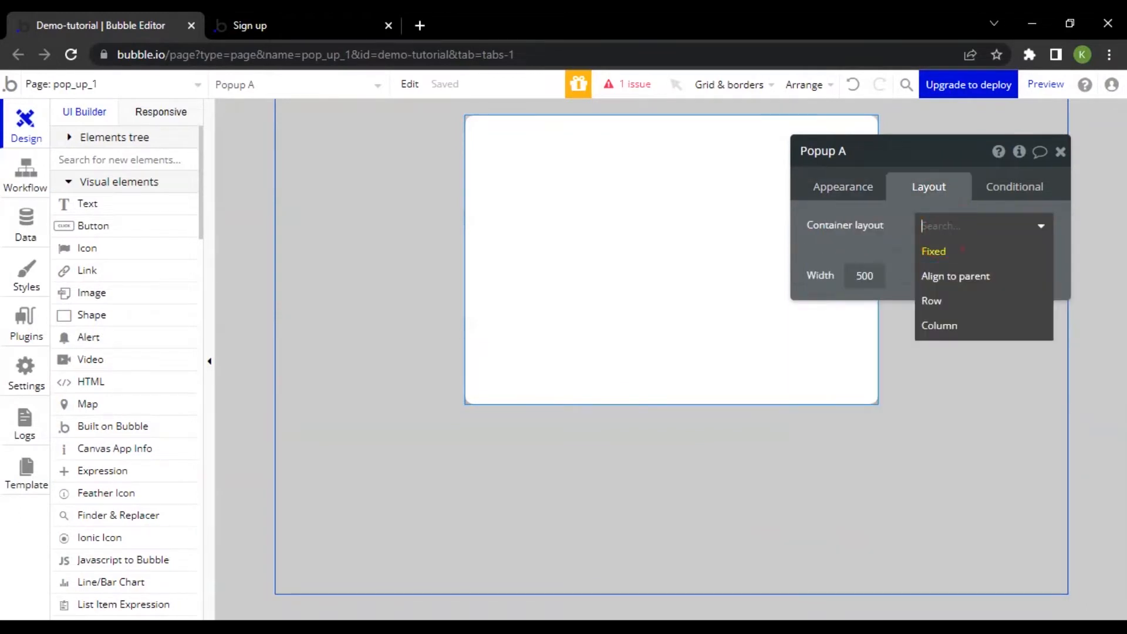
click(938, 322)
- Rename the popup element as "Popup Sign up"
click(850, 186)
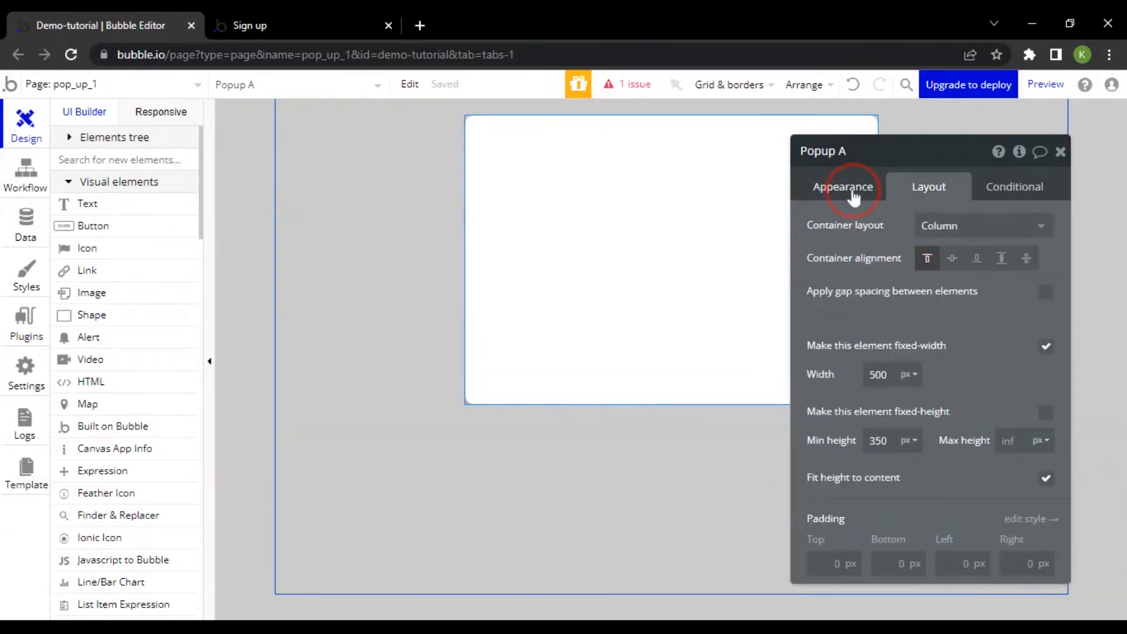
scroll(892, 264, down, 3)
scroll(900, 286, up, 3)
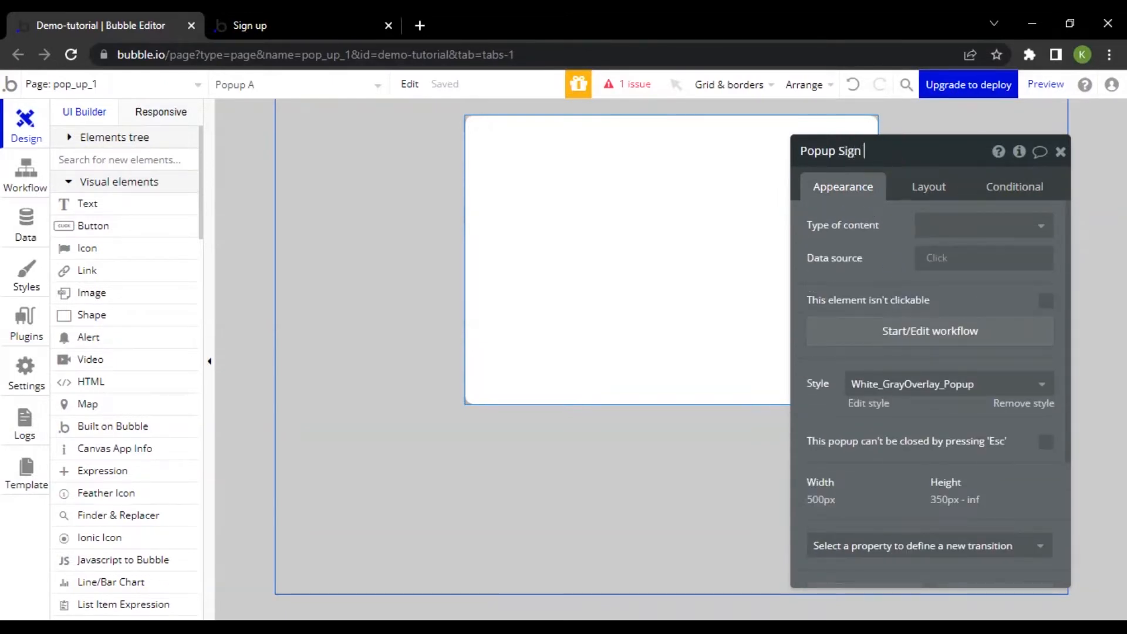
click(930, 189)
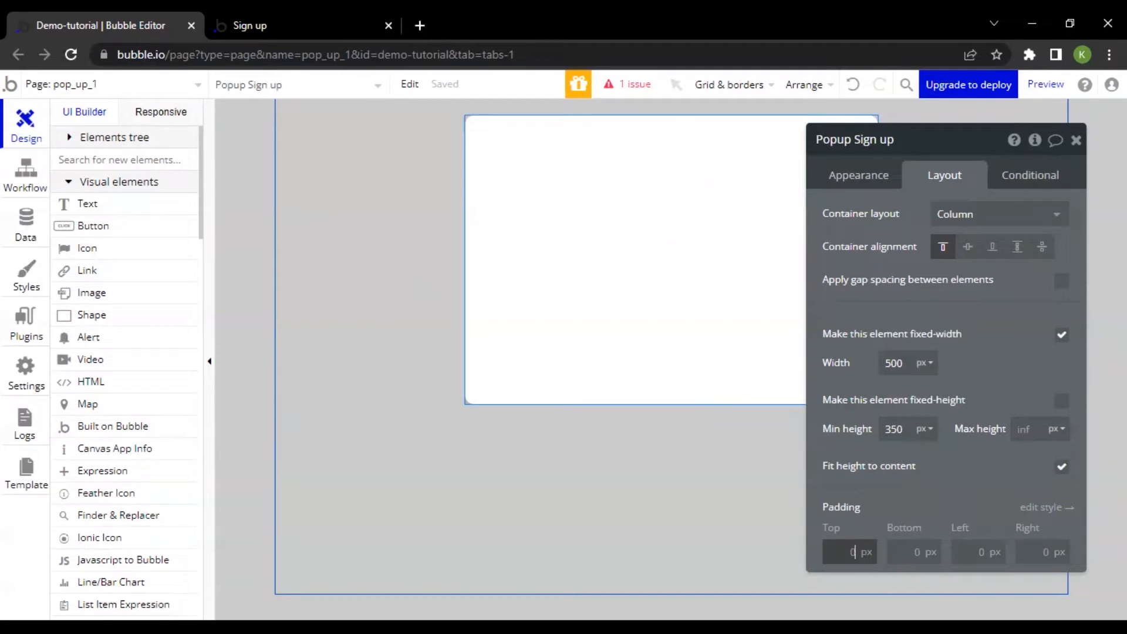
- Try 20 px padding on the popup's sides and re-apply the padding from its style
text(20)
click(907, 552)
text(20)
click(968, 552)
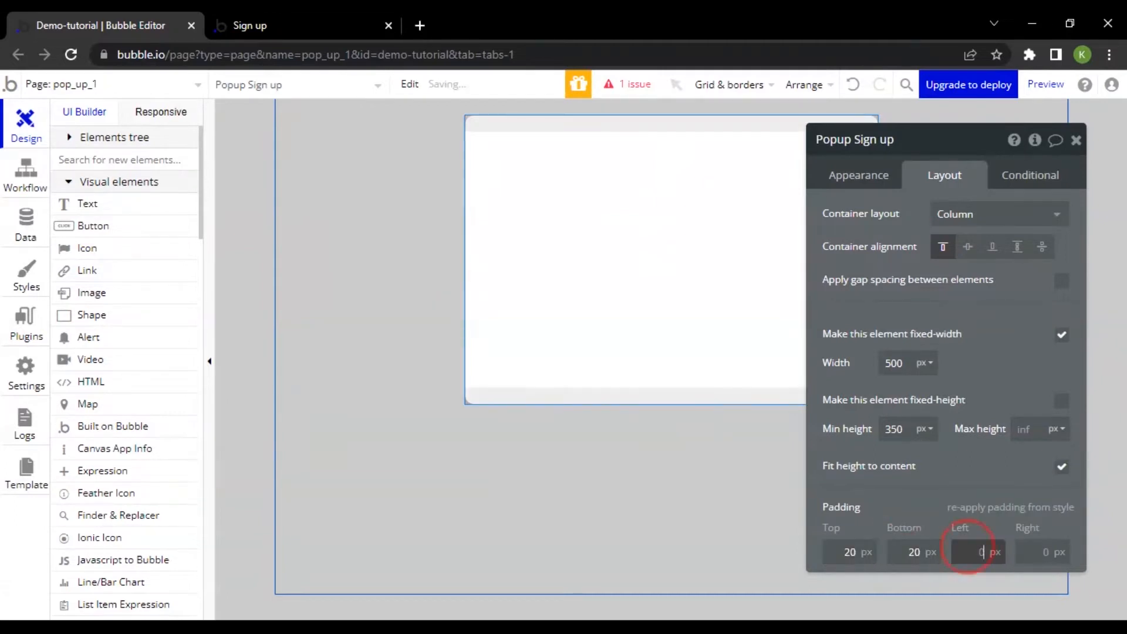
text(2)
click(1037, 552)
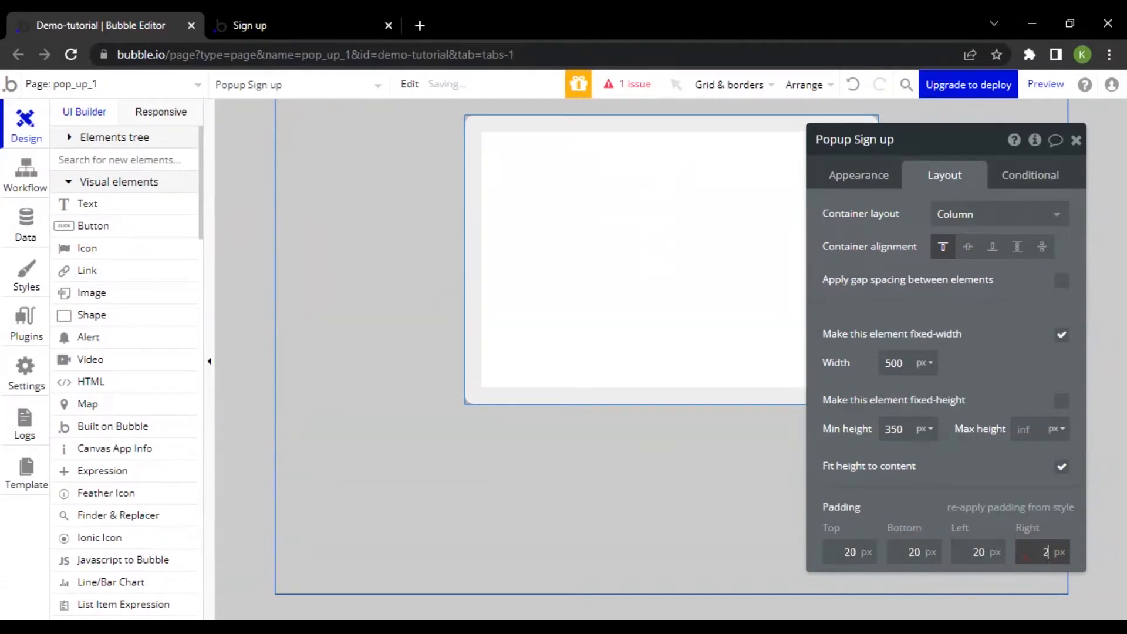
text(2)
click(969, 507)
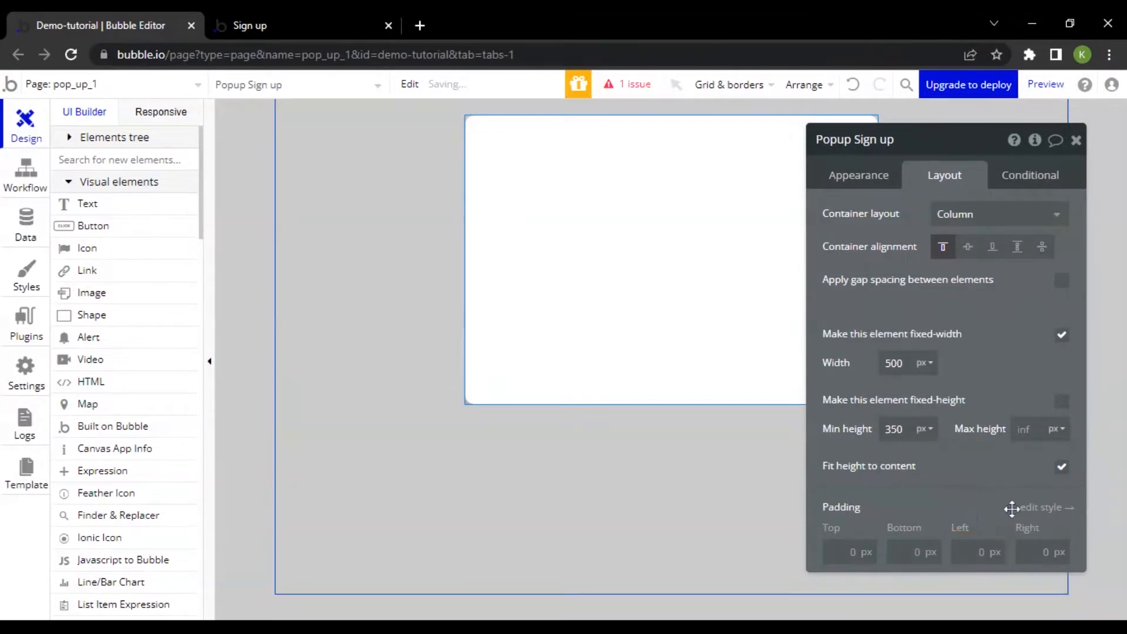
- Set the sign-up popup's top, bottom, left and right padding to 20 px each
click(851, 551)
text(2)
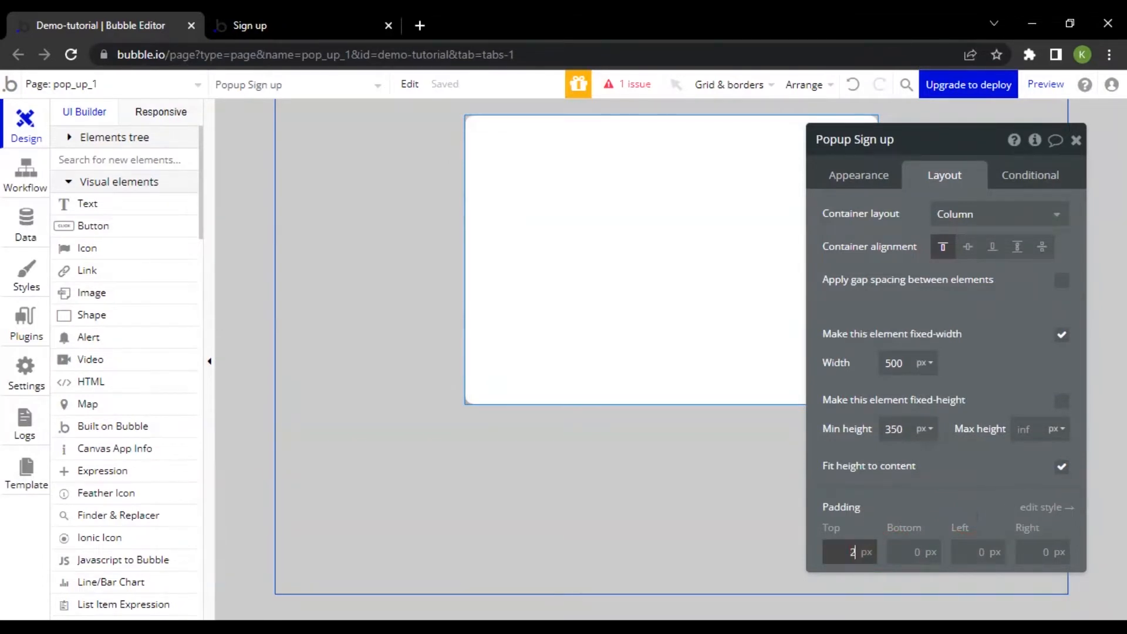
text(0)
key(Tab)
text(20)
key(Tab)
text(20)
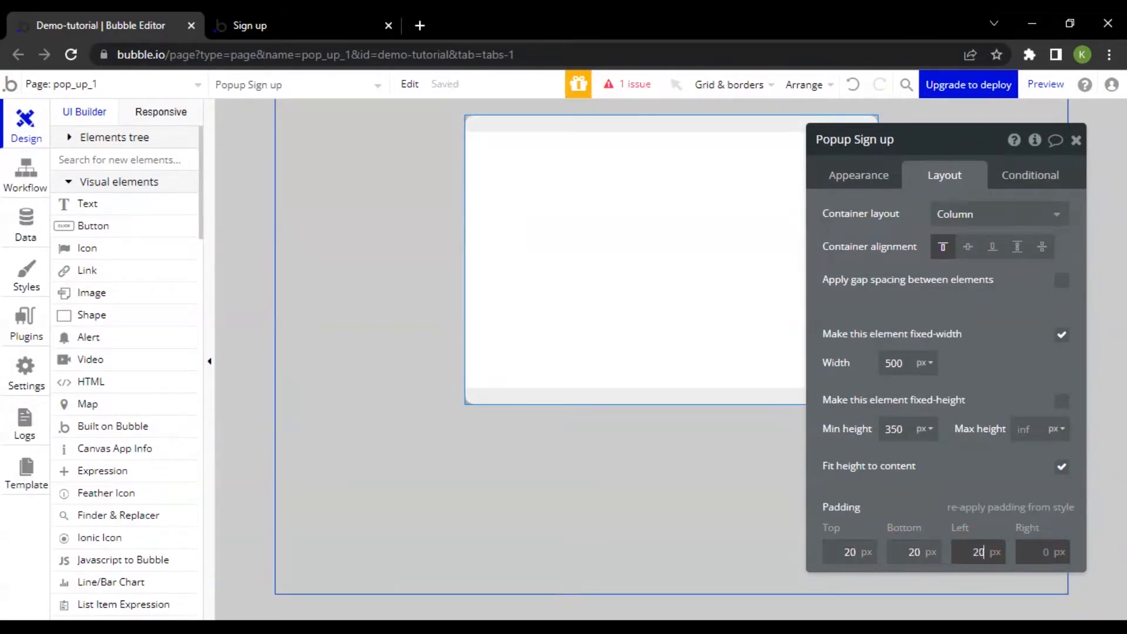
key(Tab)
text(20)
click(896, 478)
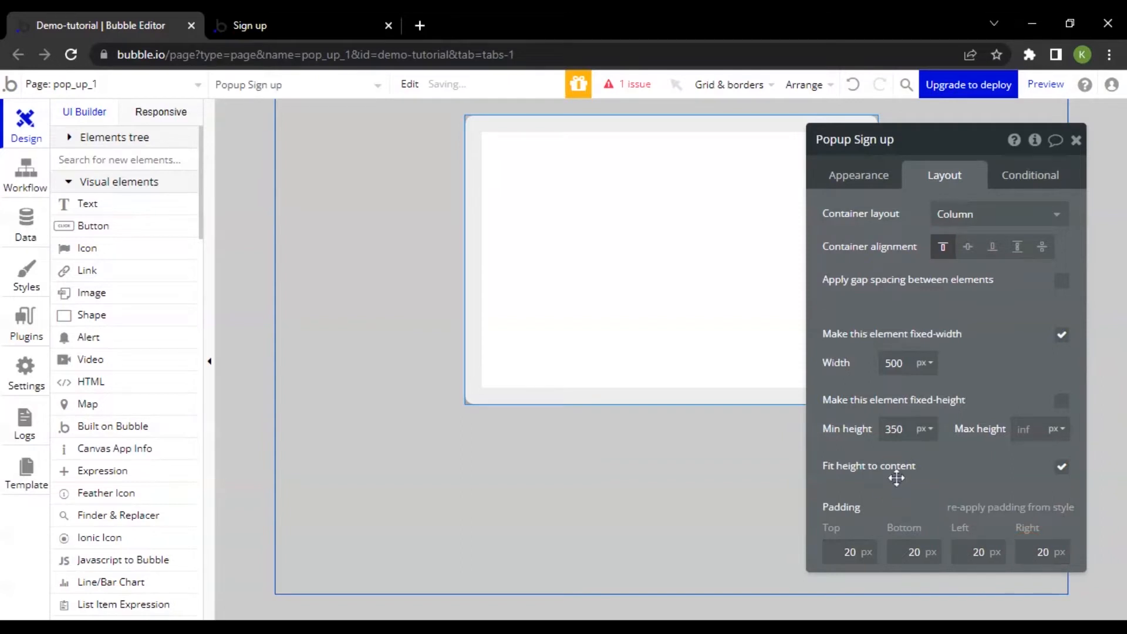
mouse_move(904, 264)
mouse_down()
mouse_move(1096, 277)
mouse_move(838, 255)
mouse_up()
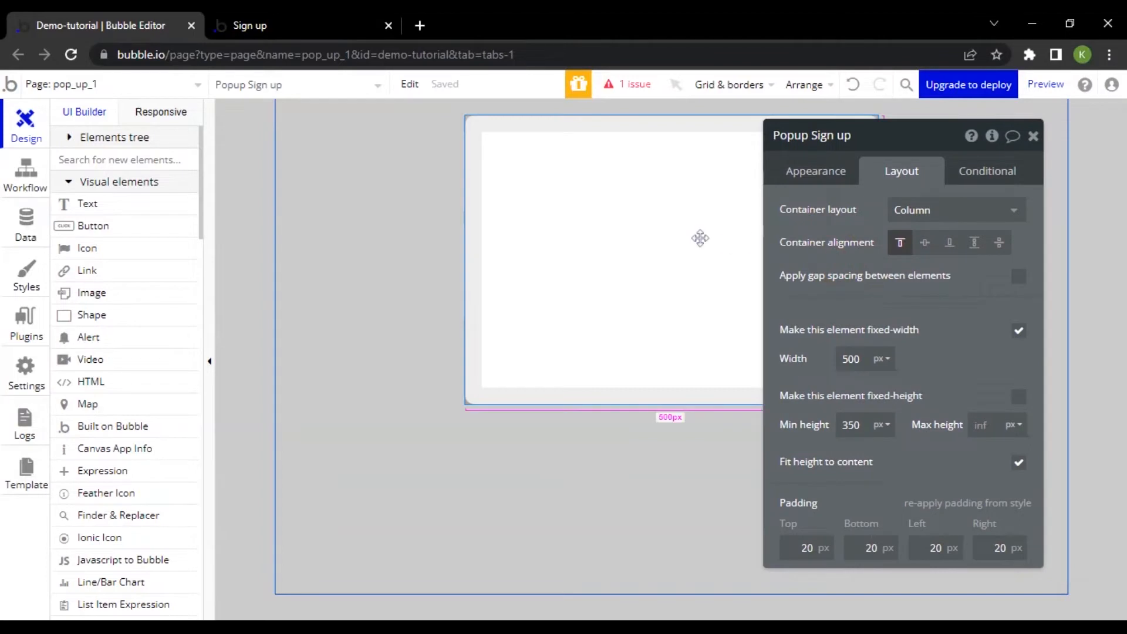
- Examine the finished sign-up popup in the existing Sign up preview page, close it and return to the Bubble editor
click(284, 18)
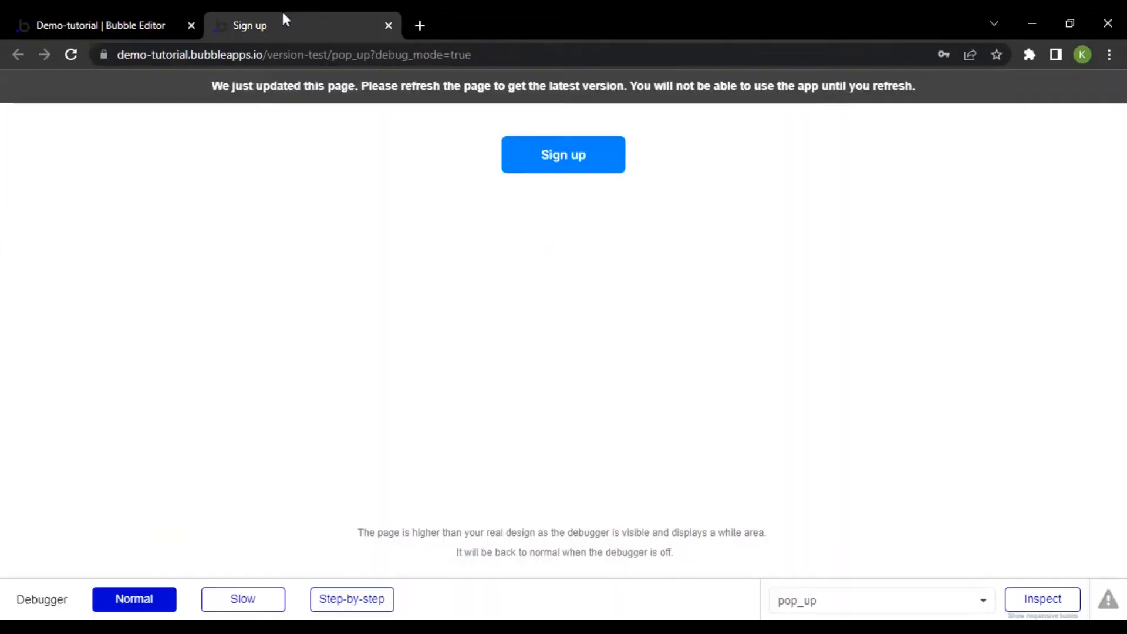
click(551, 147)
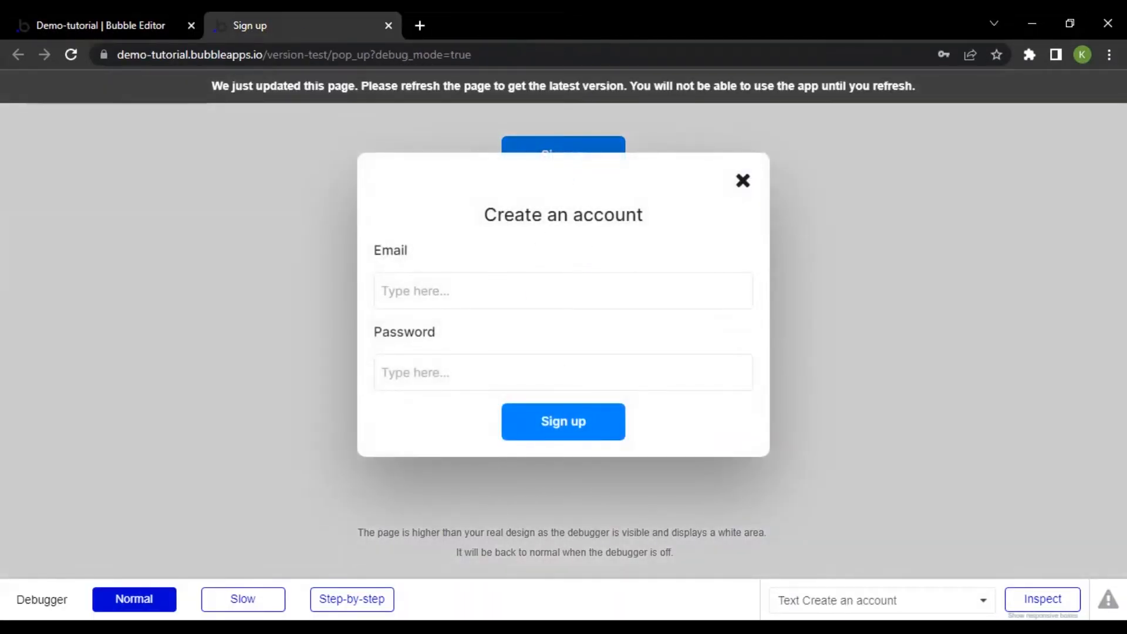
drag(496, 220, 747, 227)
click(398, 345)
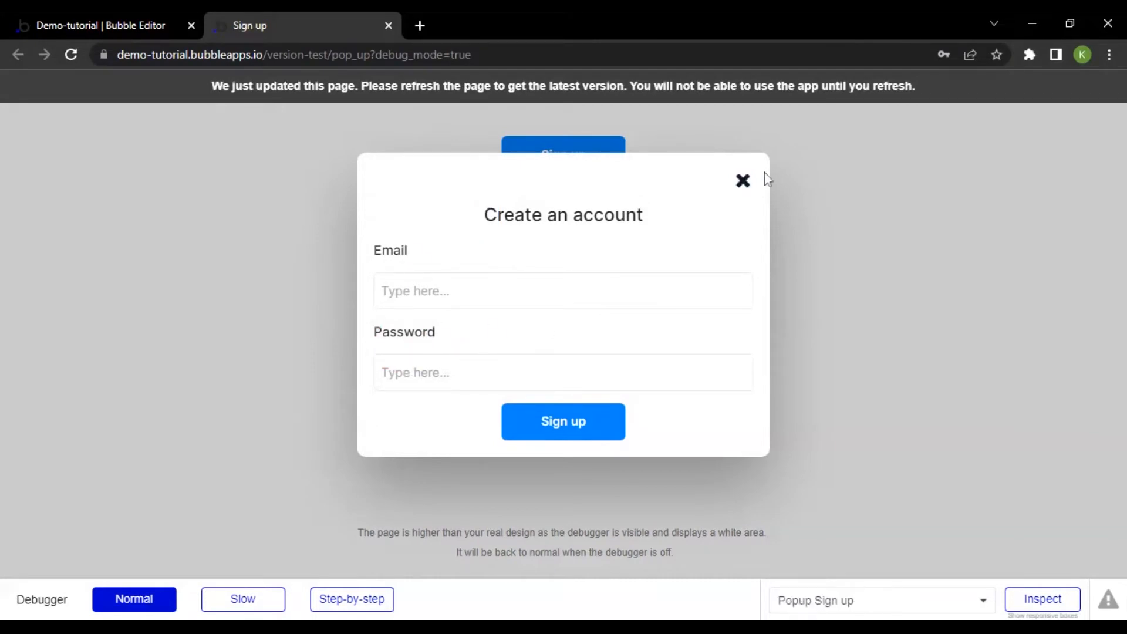
click(742, 181)
click(186, 15)
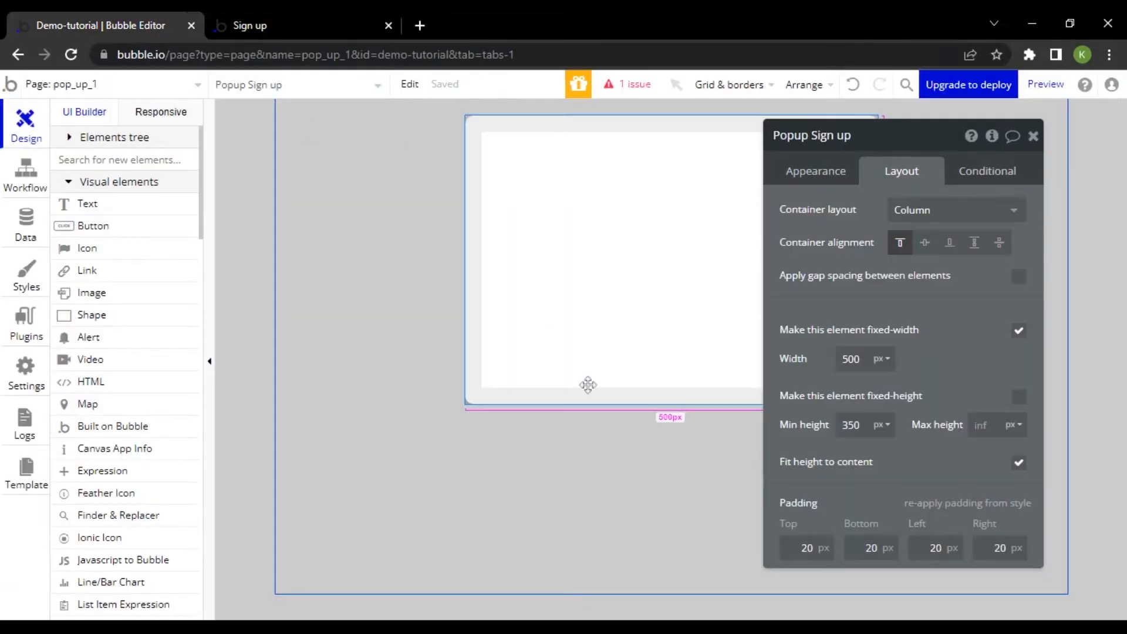
- Add a text element reading "Create an account" inside the sign-up popup
key(Escape)
click(689, 188)
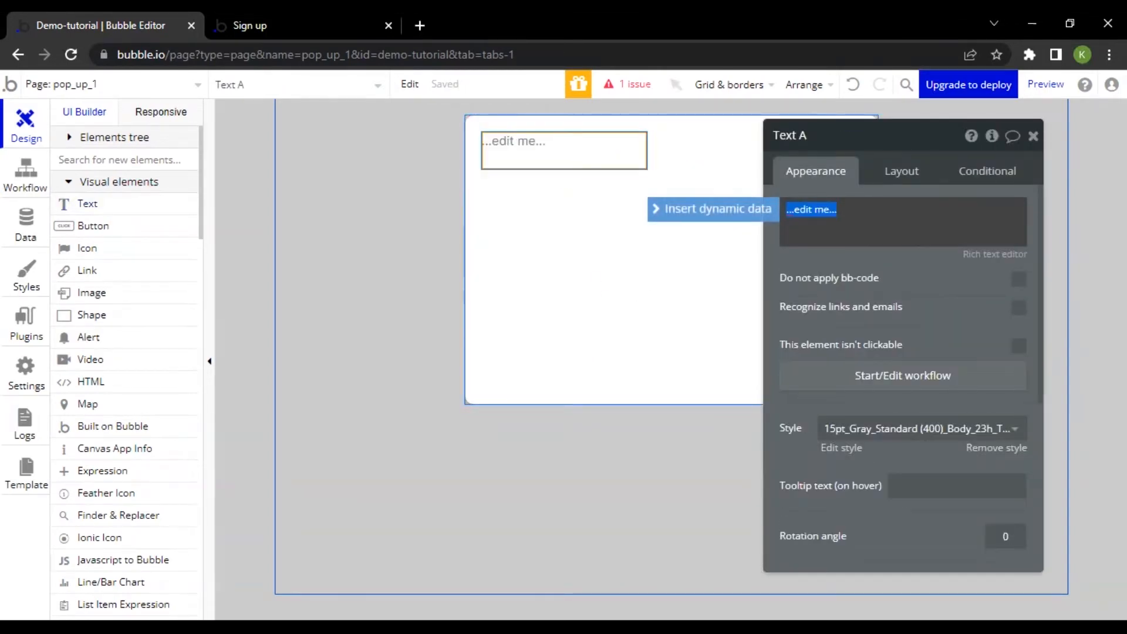
text(Create)
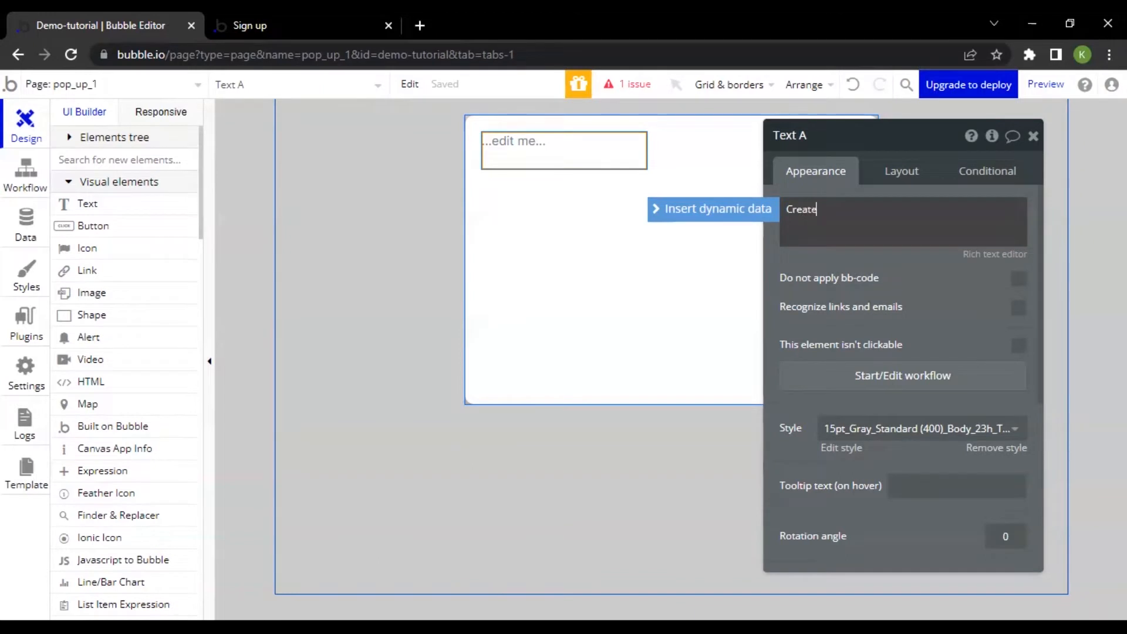
text( an account)
click(844, 278)
- Remove the preset style from the "Create an account" text and set its font size to 24 px
scroll(843, 278, down, 3)
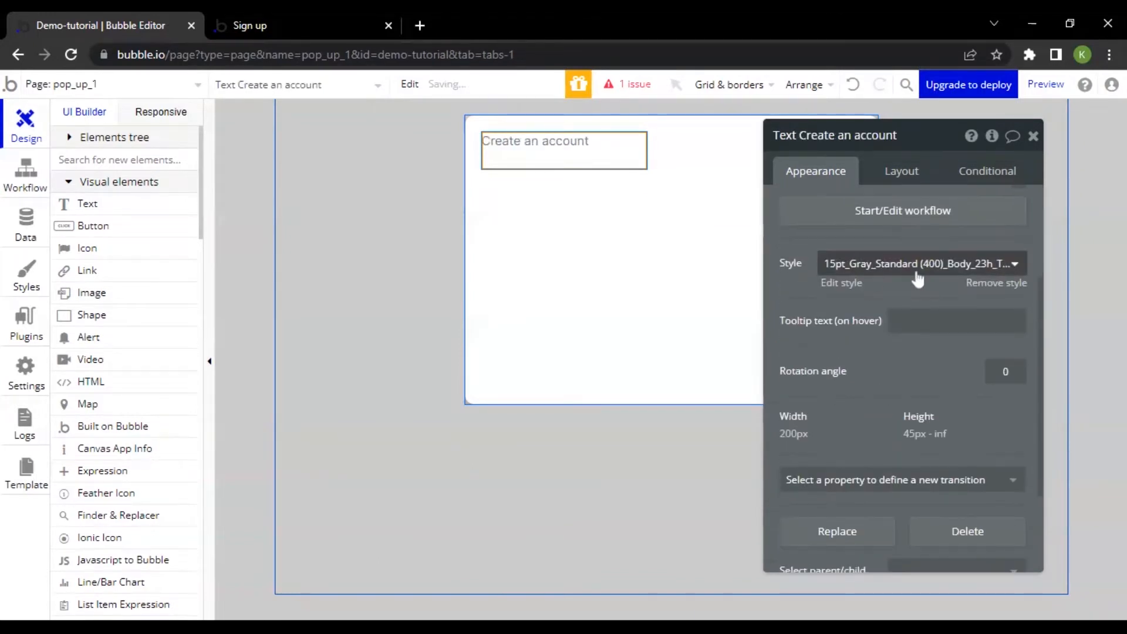
click(996, 284)
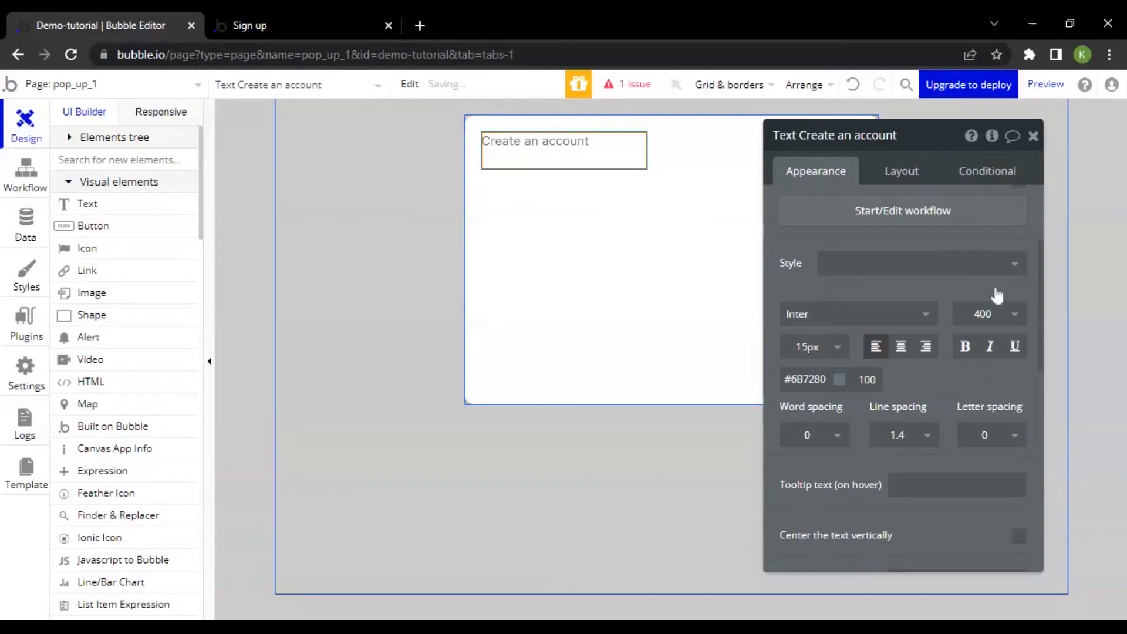
click(846, 317)
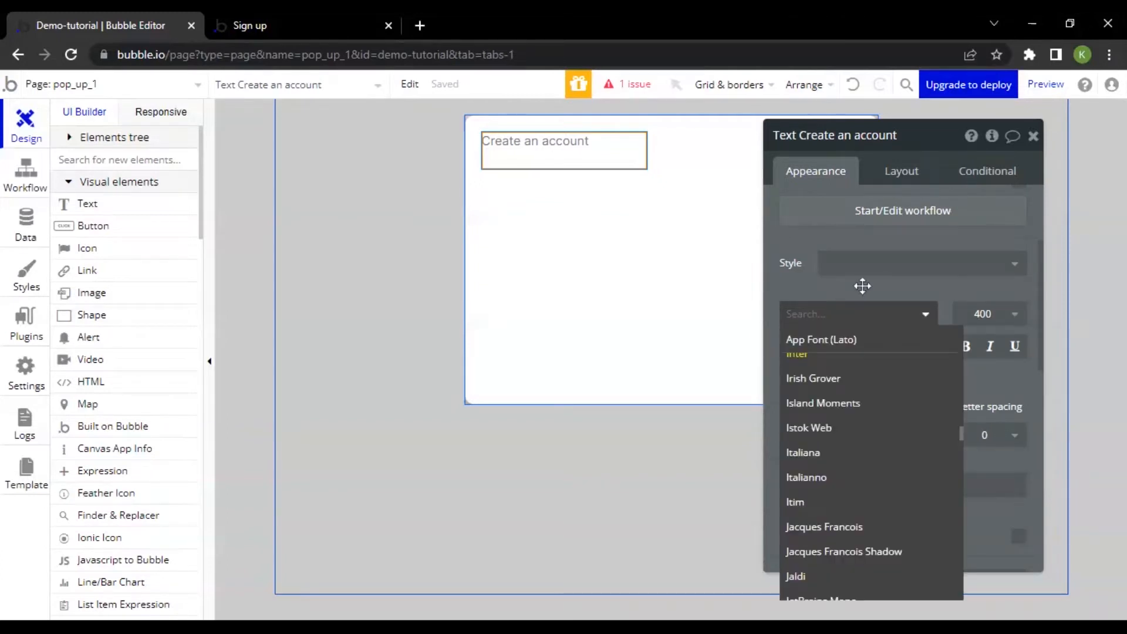
click(896, 280)
click(811, 347)
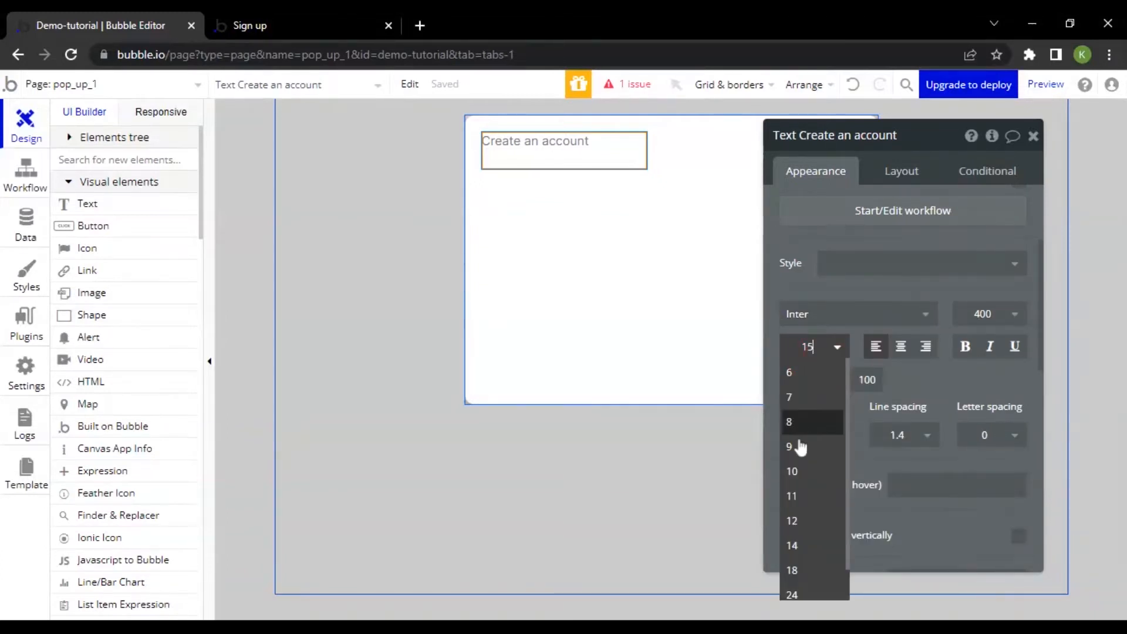
scroll(799, 470, down, 1)
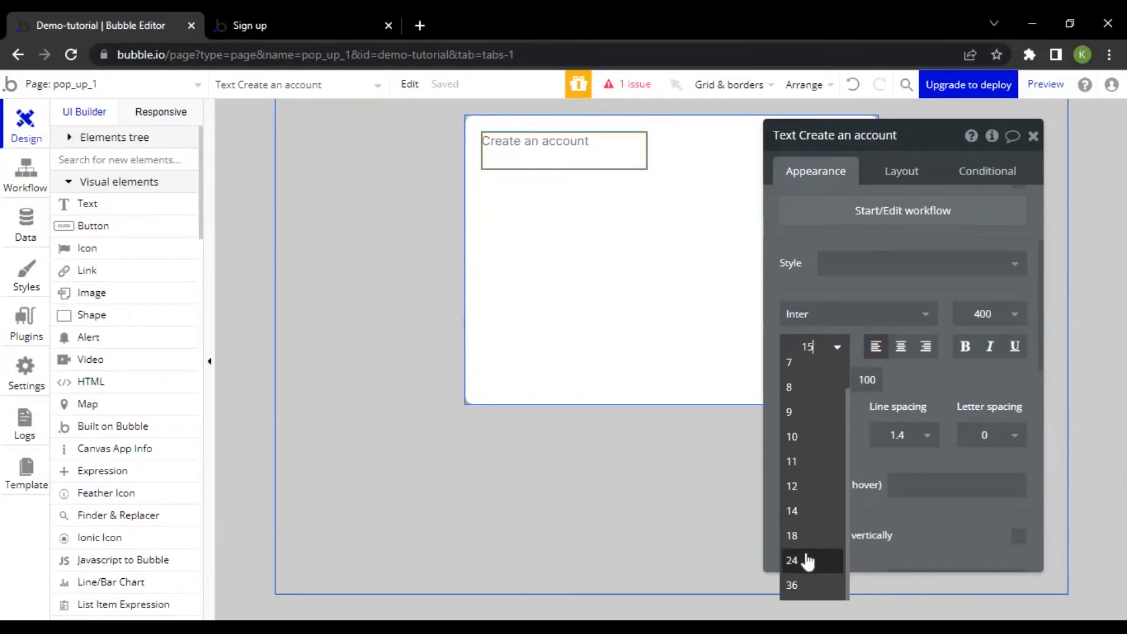
click(791, 560)
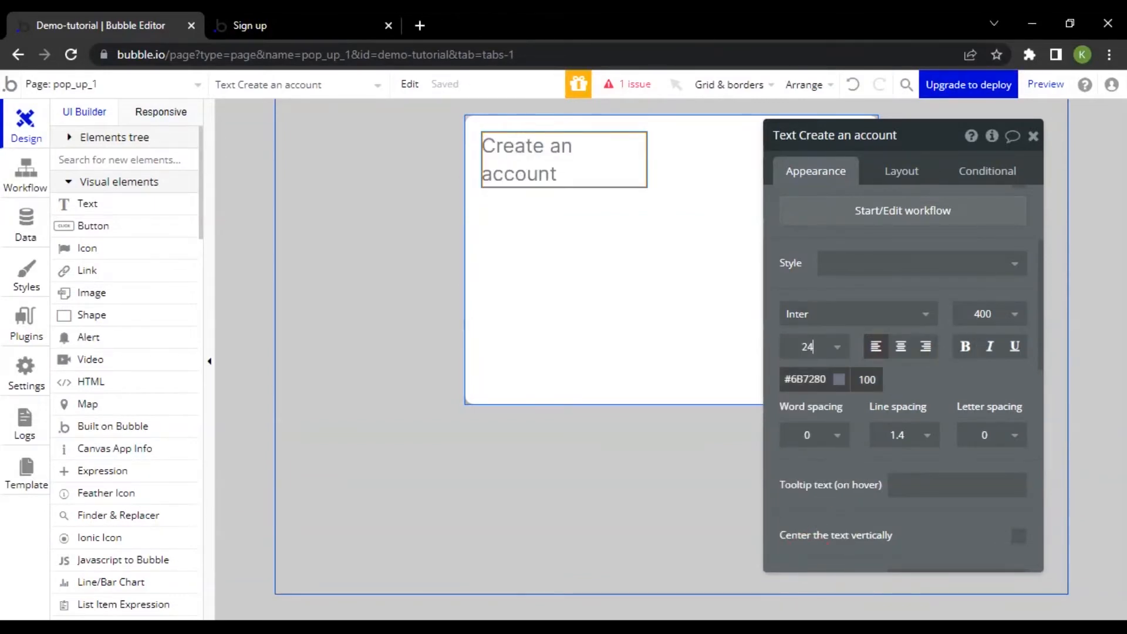
- Colour the "Create an account" text #1A1A1A and make it bold with font weight 500 (Medium)
click(805, 378)
drag(802, 455, 781, 504)
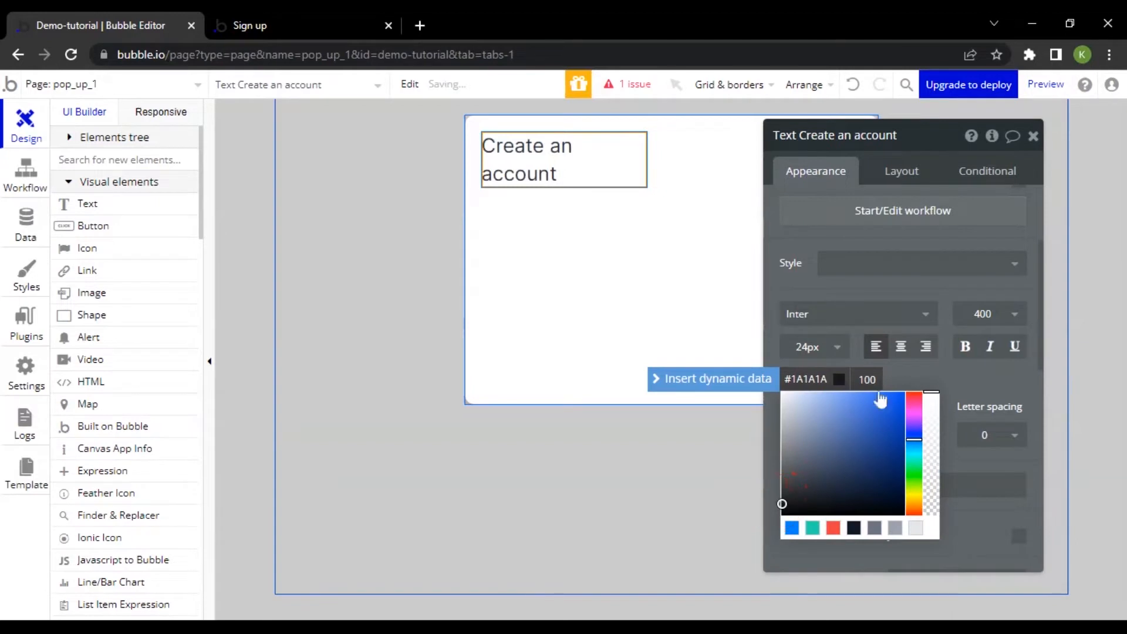
click(920, 378)
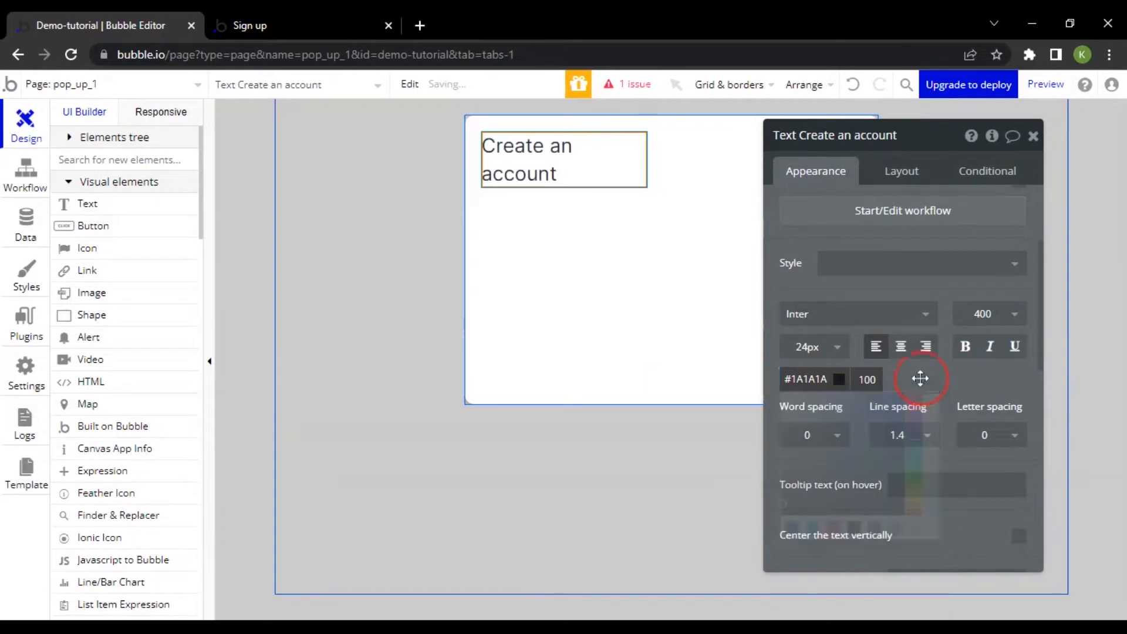
click(965, 347)
click(981, 313)
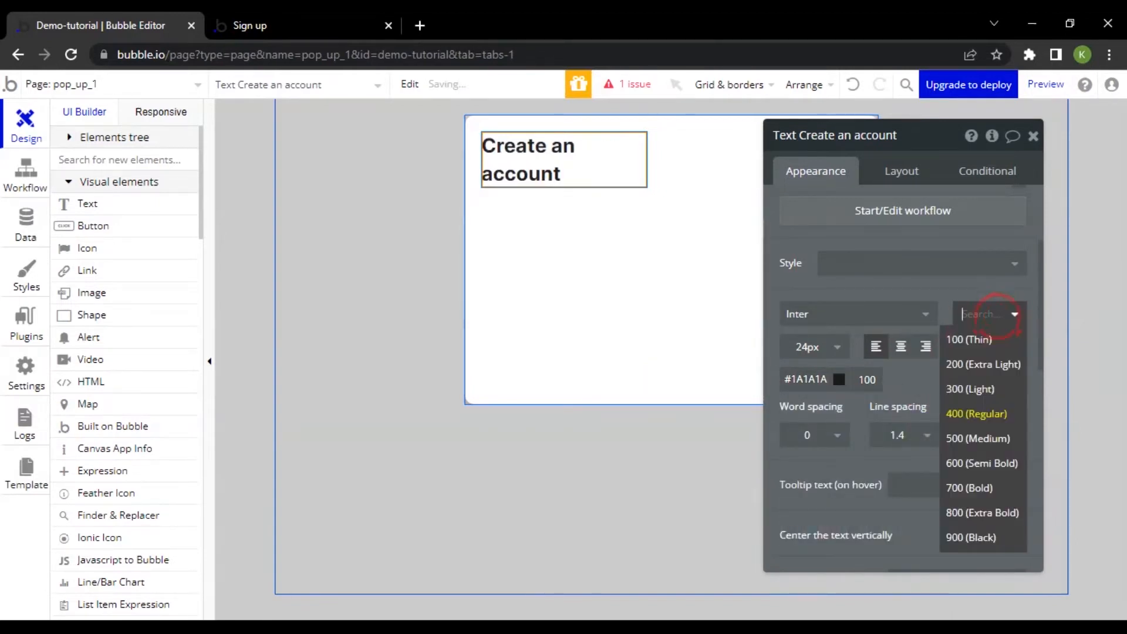
click(960, 433)
- Centre the "Create an account" text horizontally, turn off its fixed width and fit its width to content
click(914, 176)
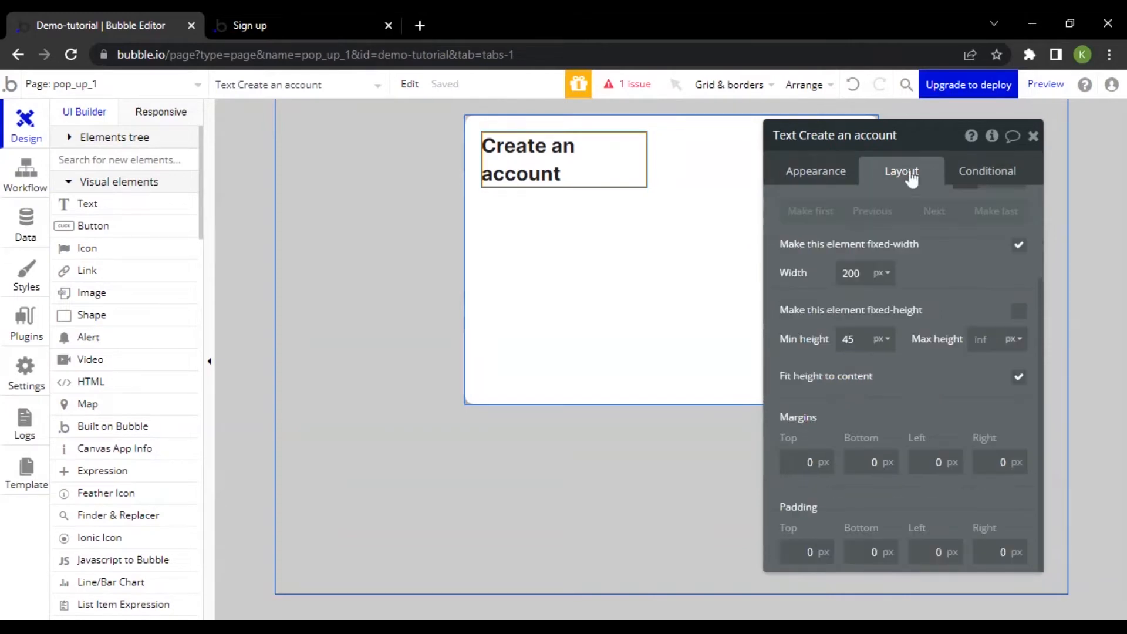
scroll(947, 327, up, 3)
click(989, 299)
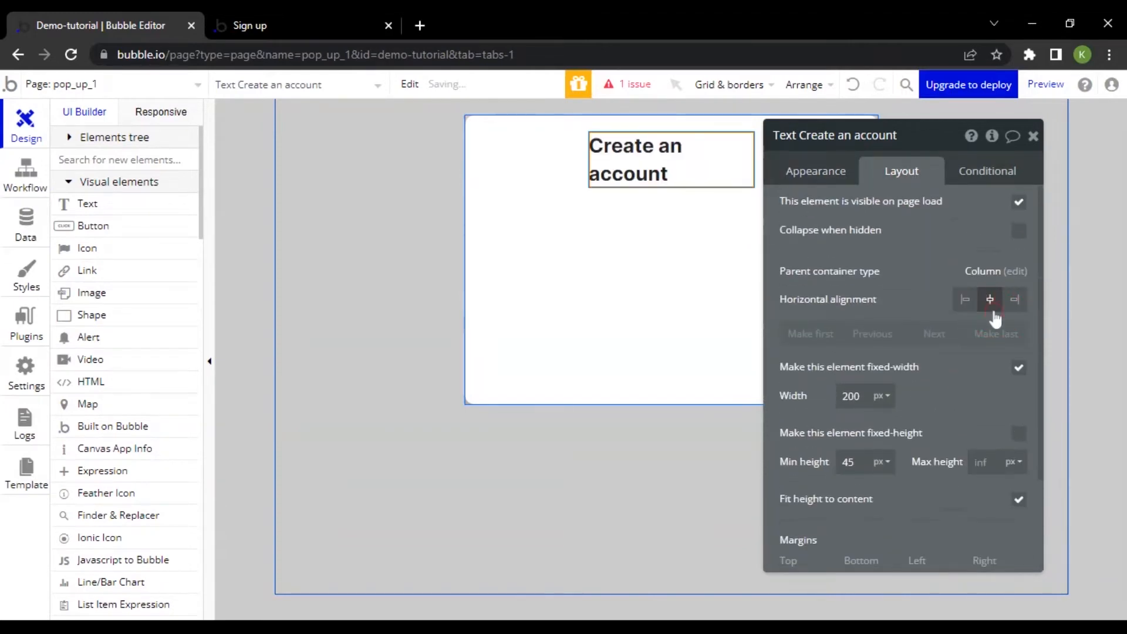
click(1018, 368)
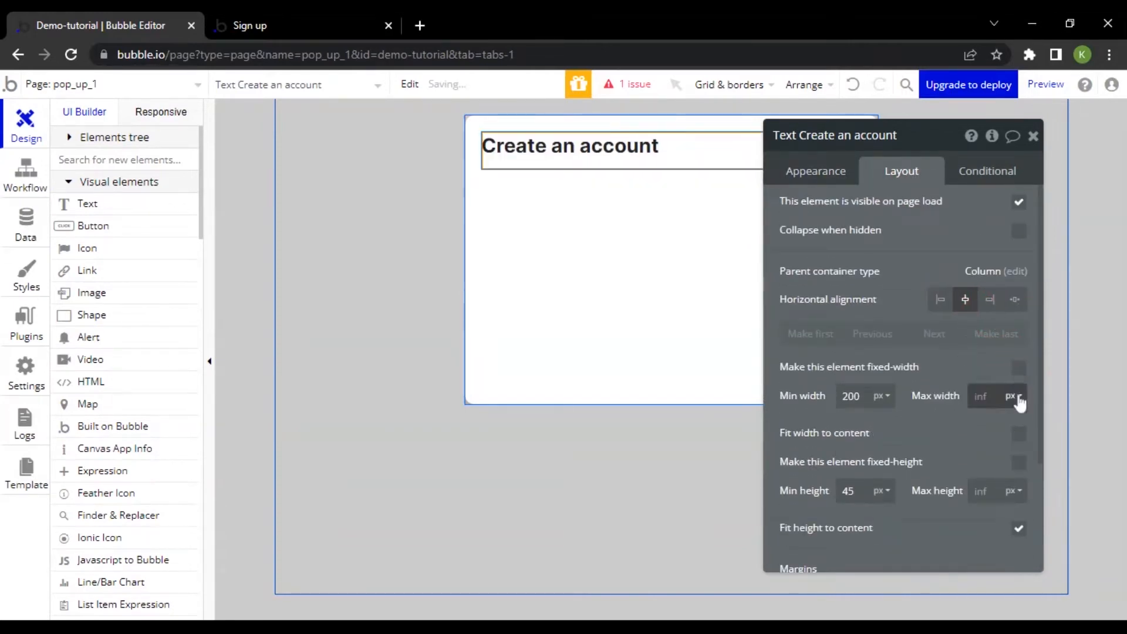
click(1016, 424)
drag(955, 429, 933, 378)
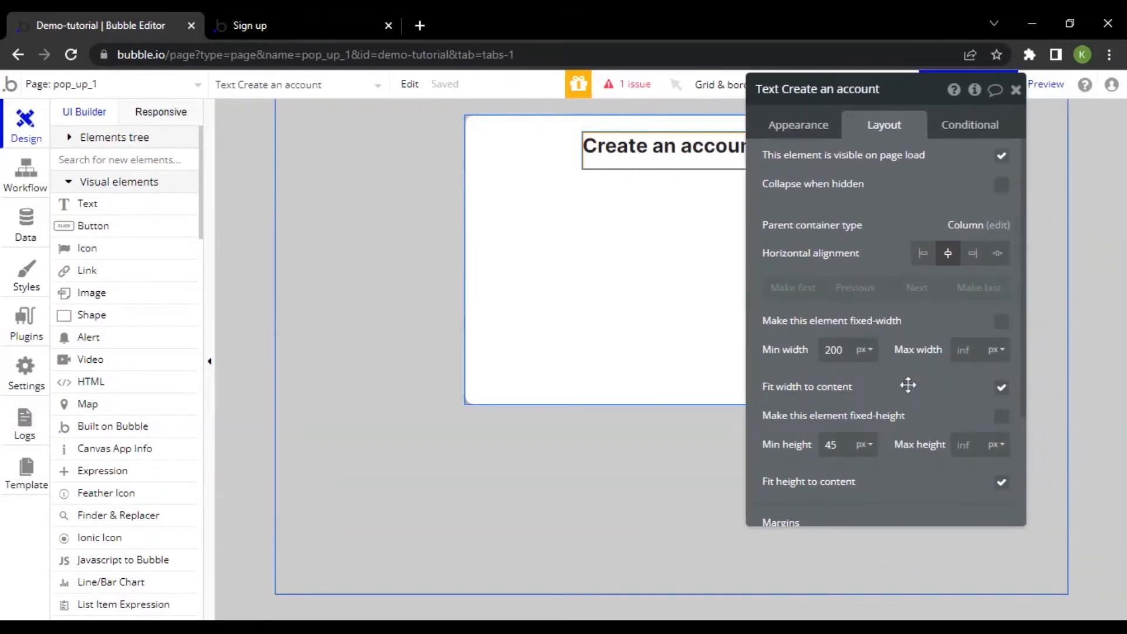
- Turn off bold on the "Create an account" text and set its font size to 28 px
click(822, 134)
scroll(931, 302, down, 3)
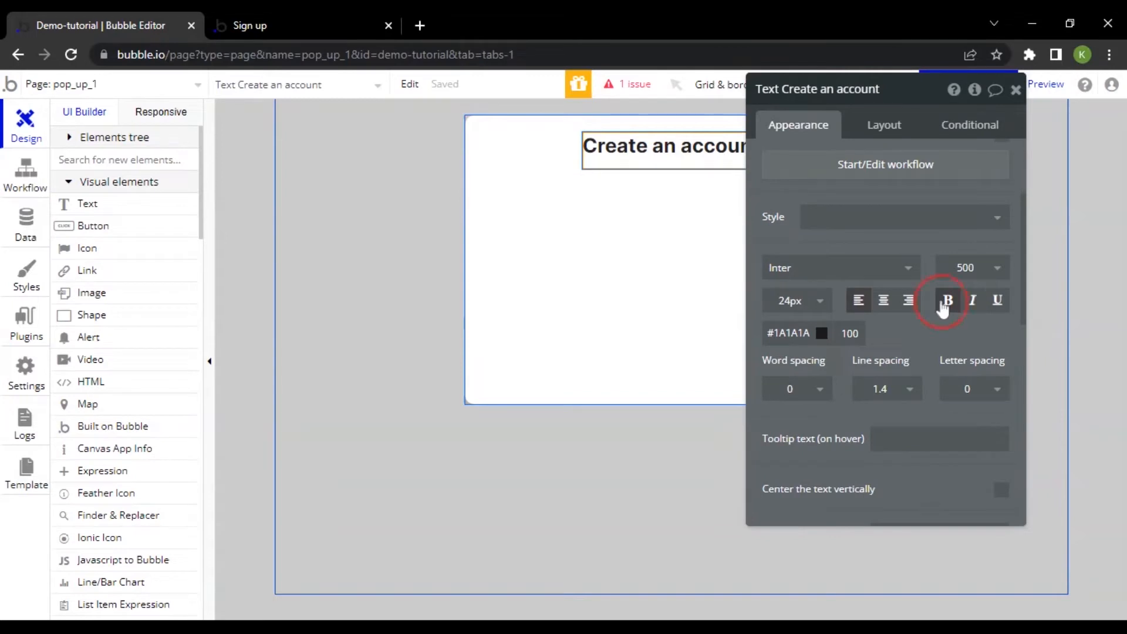
click(946, 301)
click(818, 302)
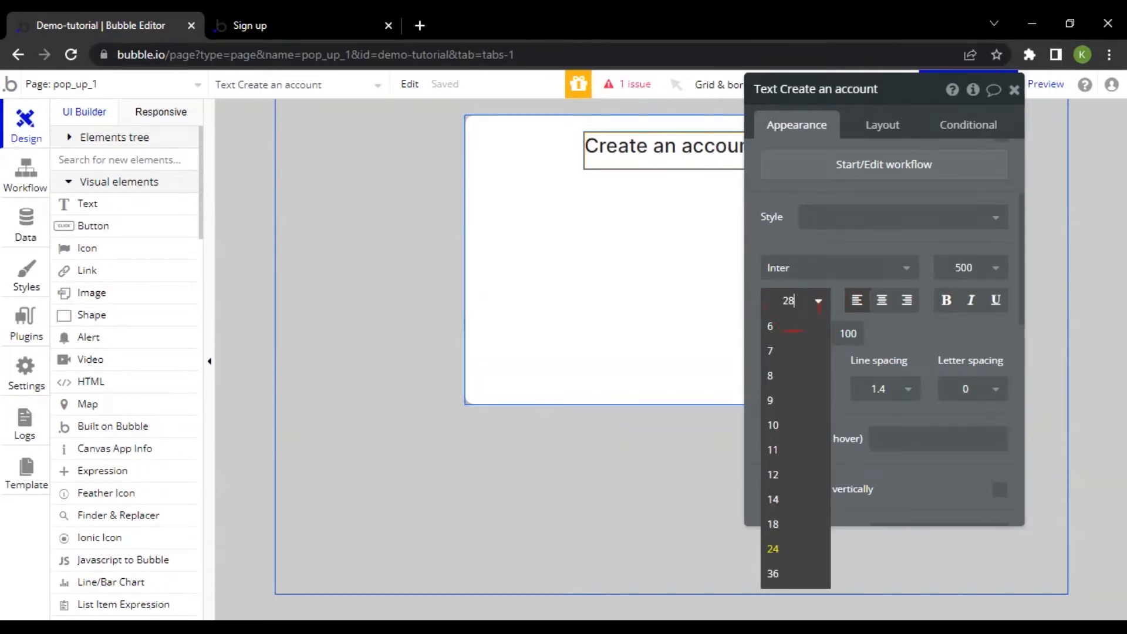
text(28)
key(Return)
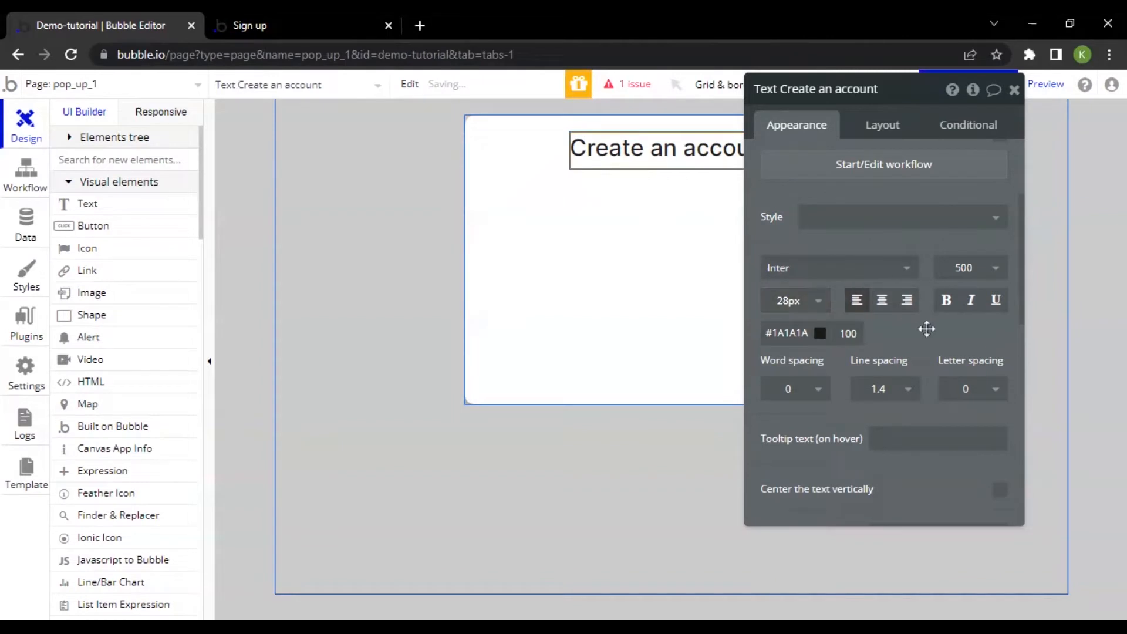
click(962, 268)
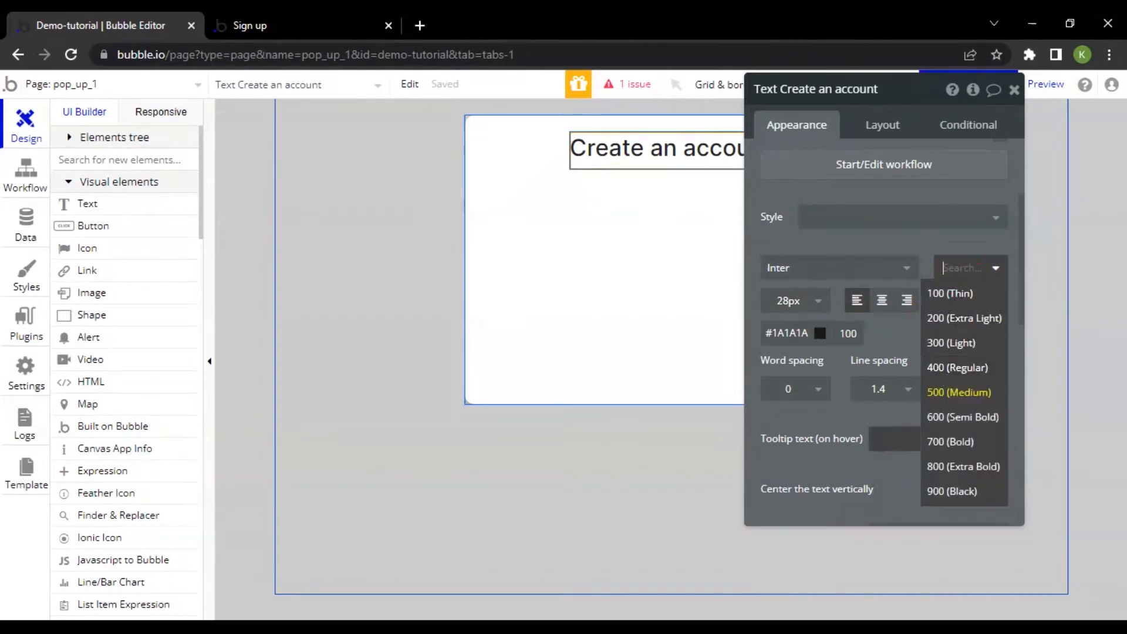
click(875, 440)
click(839, 419)
click(891, 132)
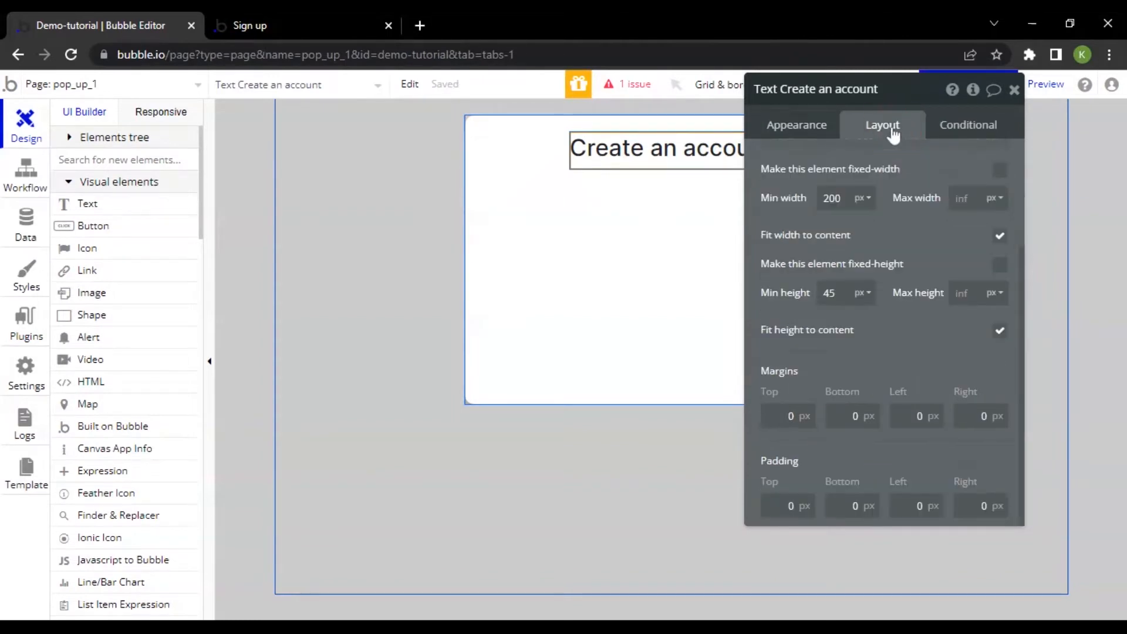
scroll(886, 198, up, 3)
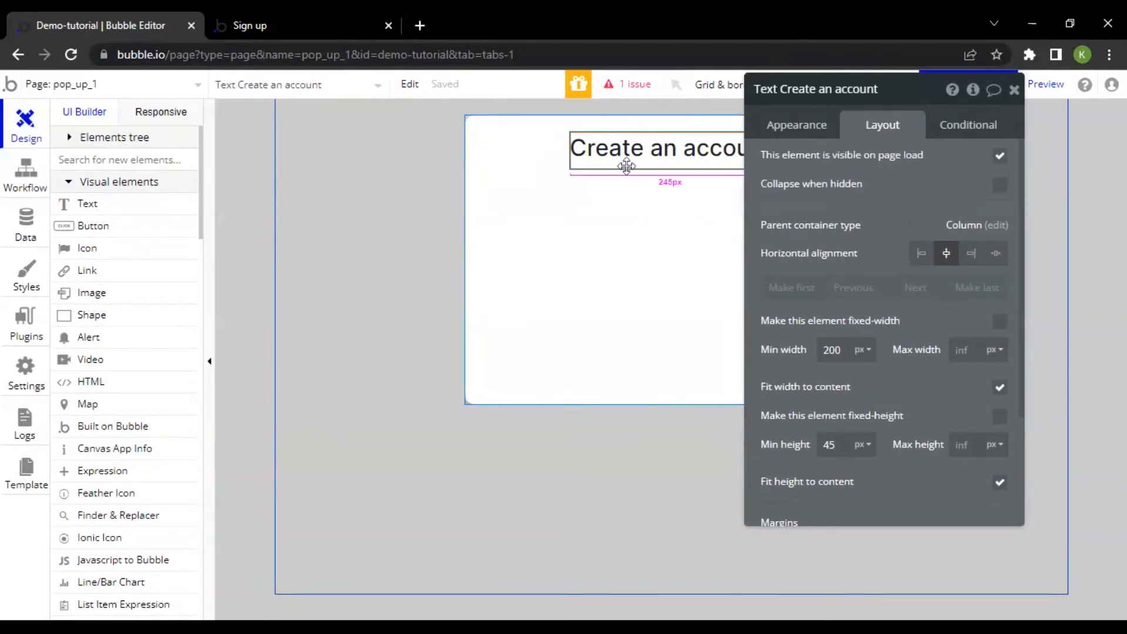
- Add a text element reading "Email" below the heading in the sign-up popup
click(150, 203)
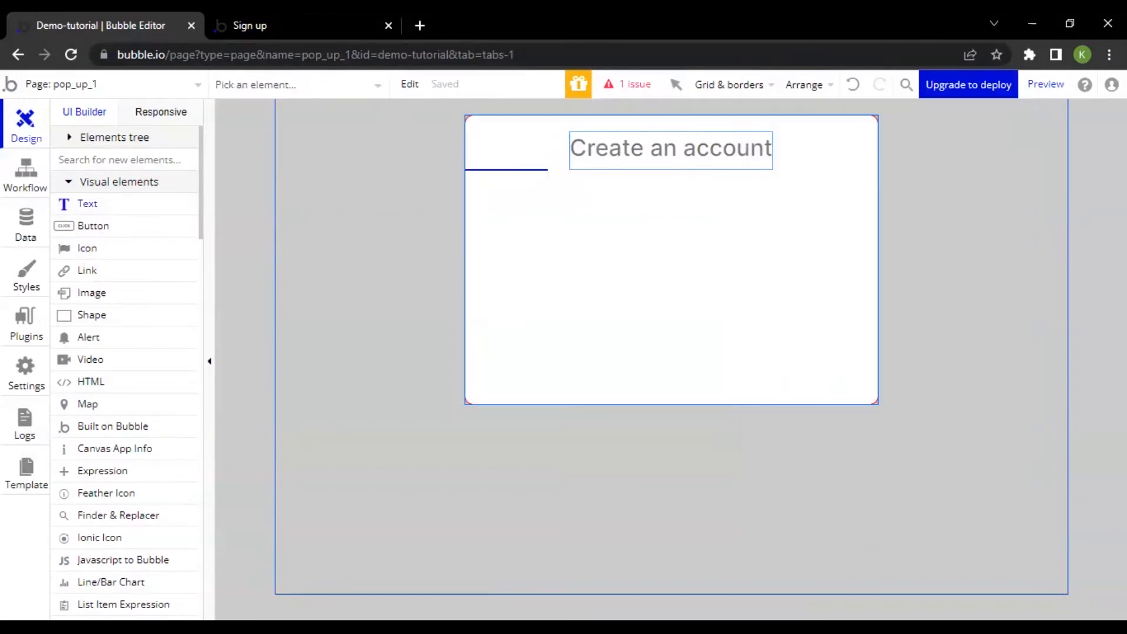
click(561, 191)
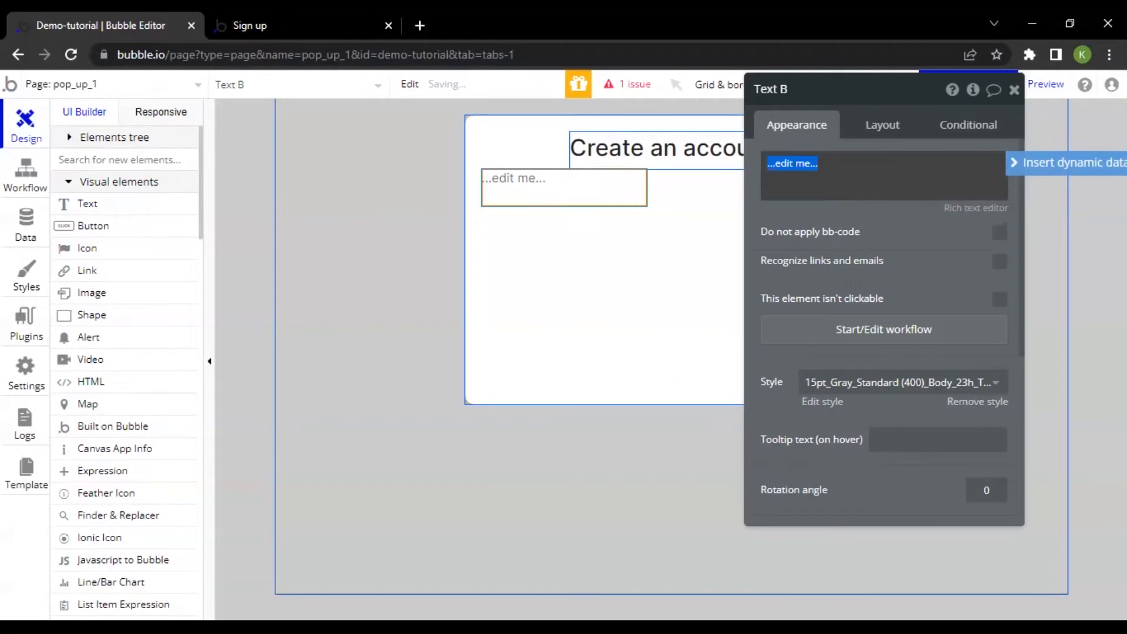
text(Email)
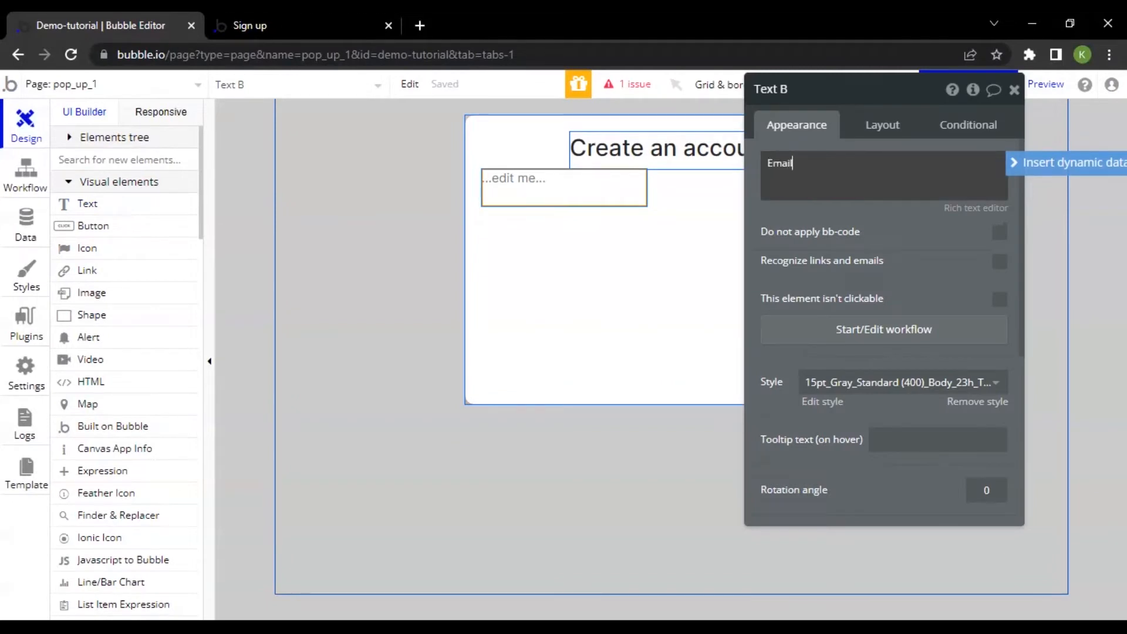
click(808, 217)
- Remove the preset style from the Email text and set its font colour to #303030
scroll(900, 279, down, 4)
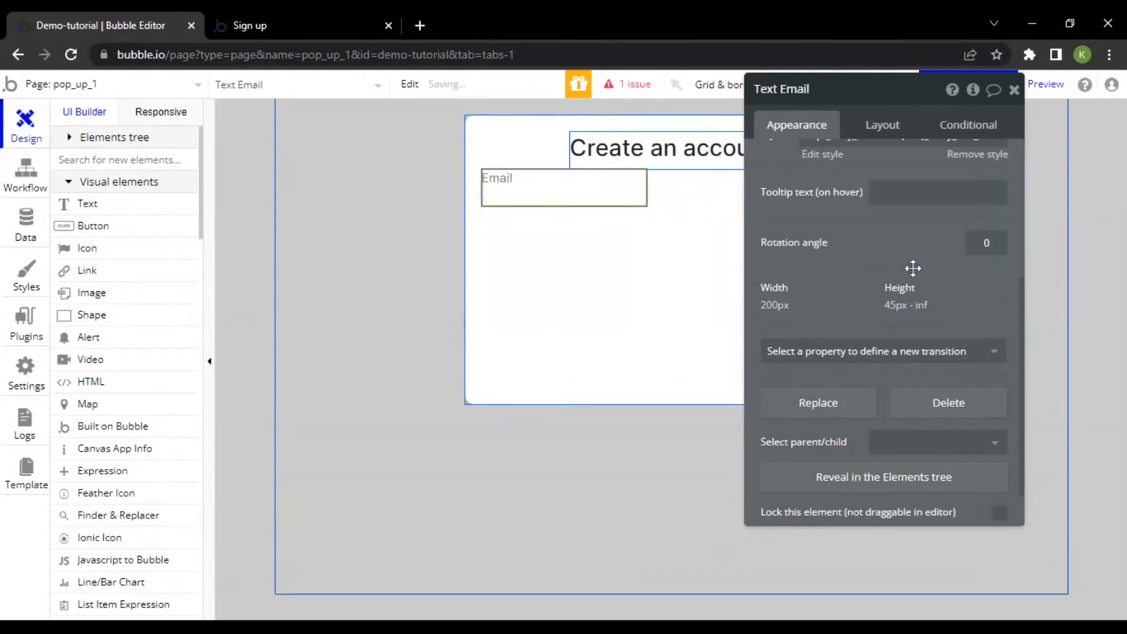
scroll(935, 231, up, 3)
click(969, 320)
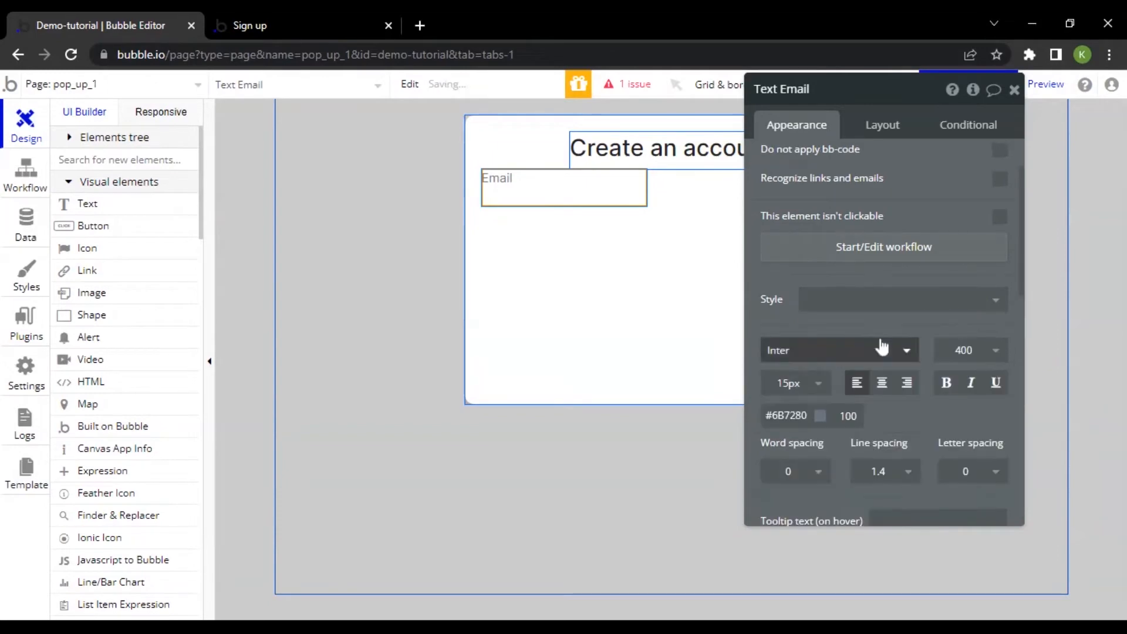
scroll(863, 307, down, 2)
click(786, 332)
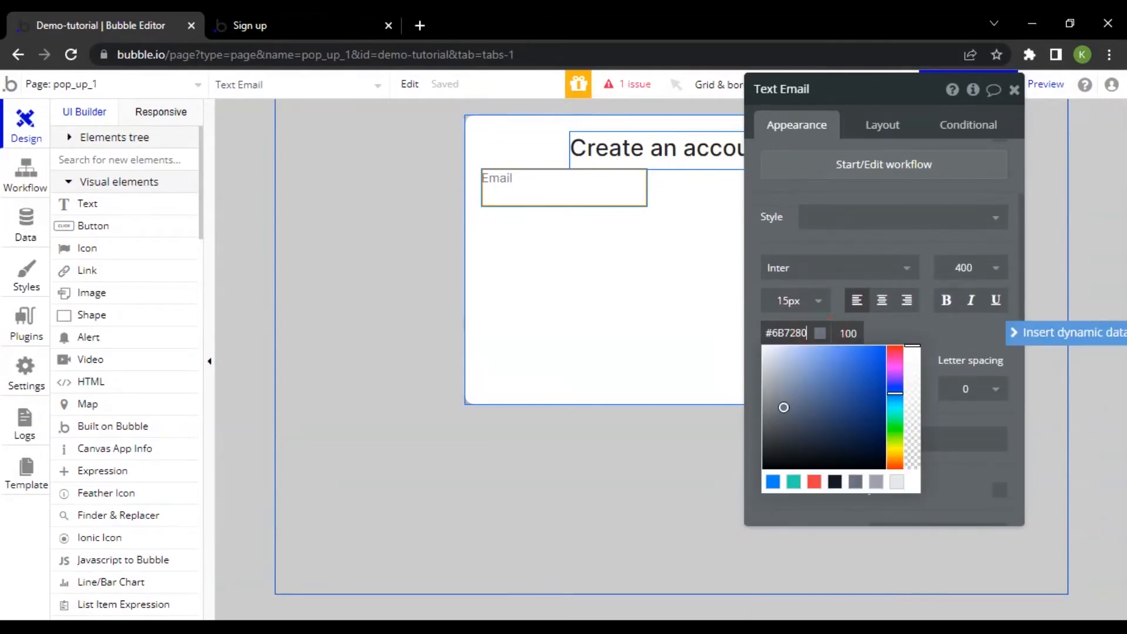
click(763, 444)
drag(763, 443, 761, 431)
click(930, 322)
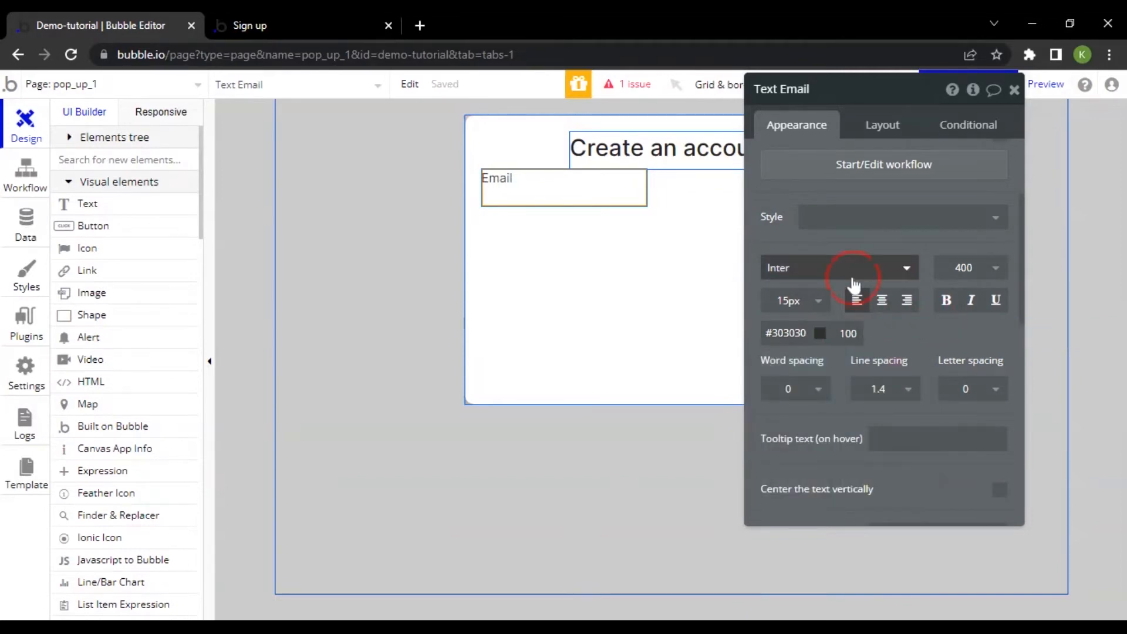
- Keep the Email text's Inter font and set its font size to 18 px
click(804, 269)
click(802, 246)
click(795, 299)
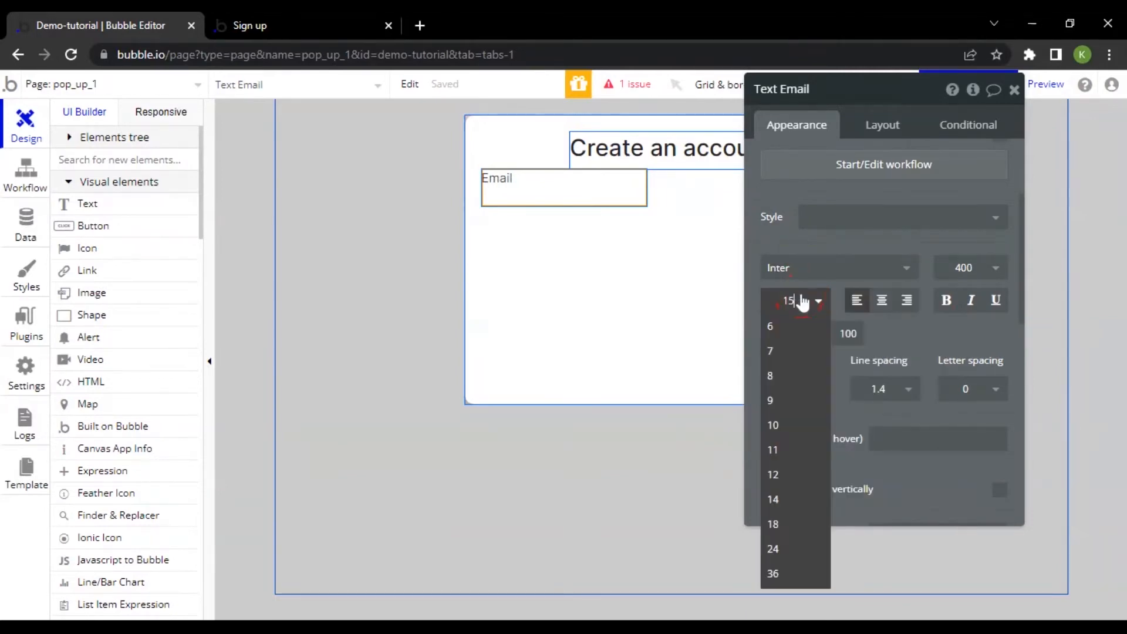
click(798, 521)
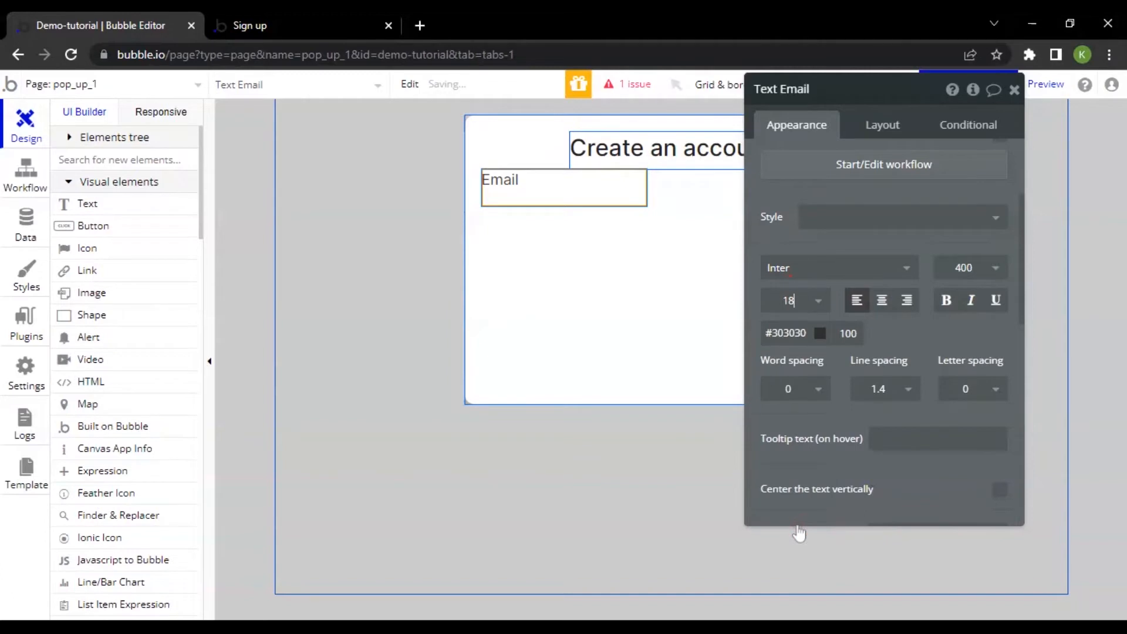
- Set the Email text's minimum height to 0 px, keeping its height fitted to the content
click(890, 129)
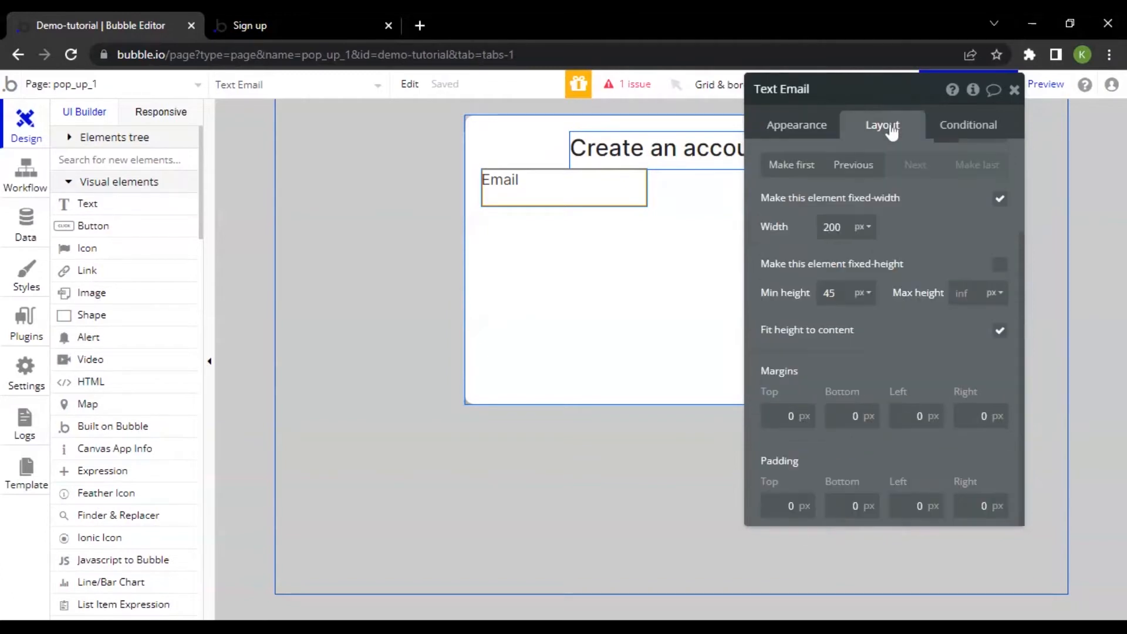
click(999, 330)
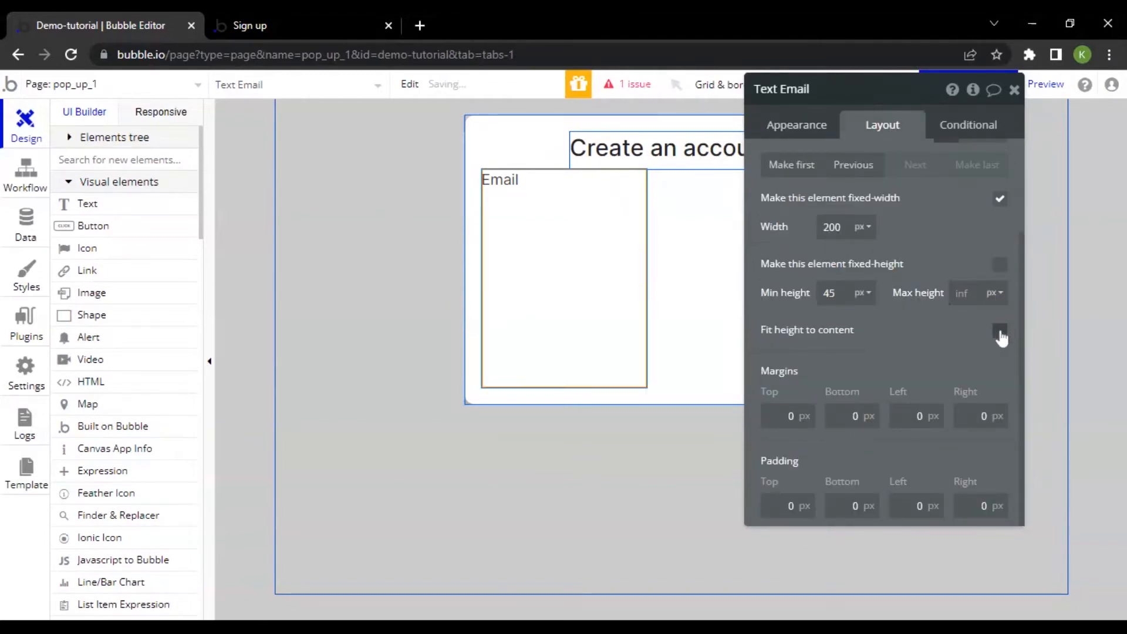
click(999, 331)
click(844, 300)
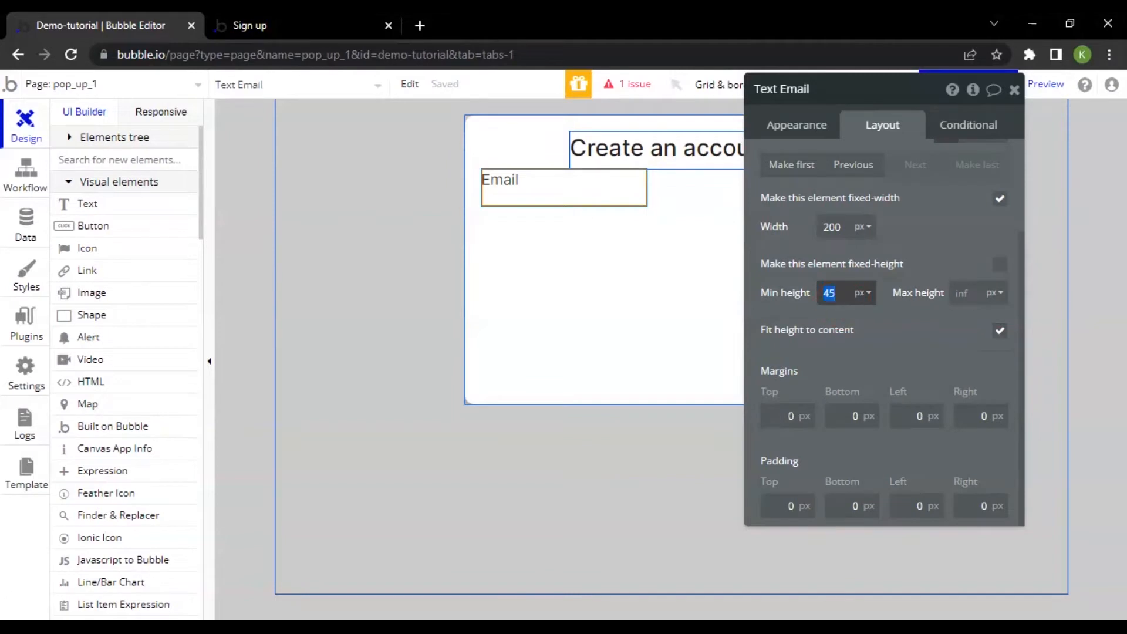
key(BackSpace)
click(847, 340)
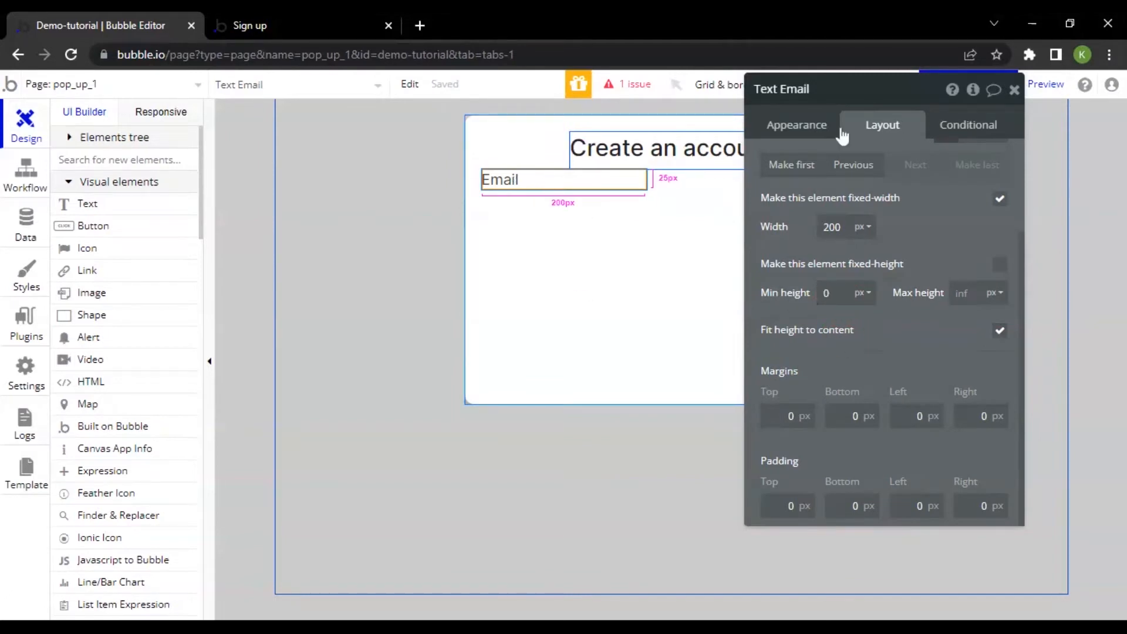
- Apply gap spacing between the elements of the sign-up popup with a row gap of 15 px
click(649, 217)
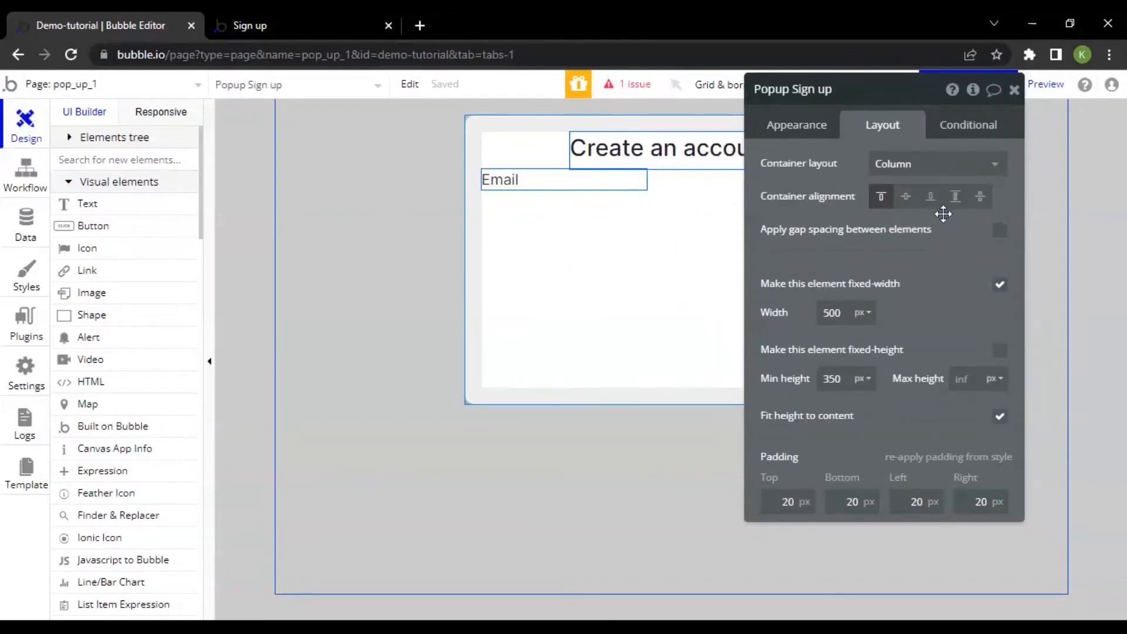
click(998, 228)
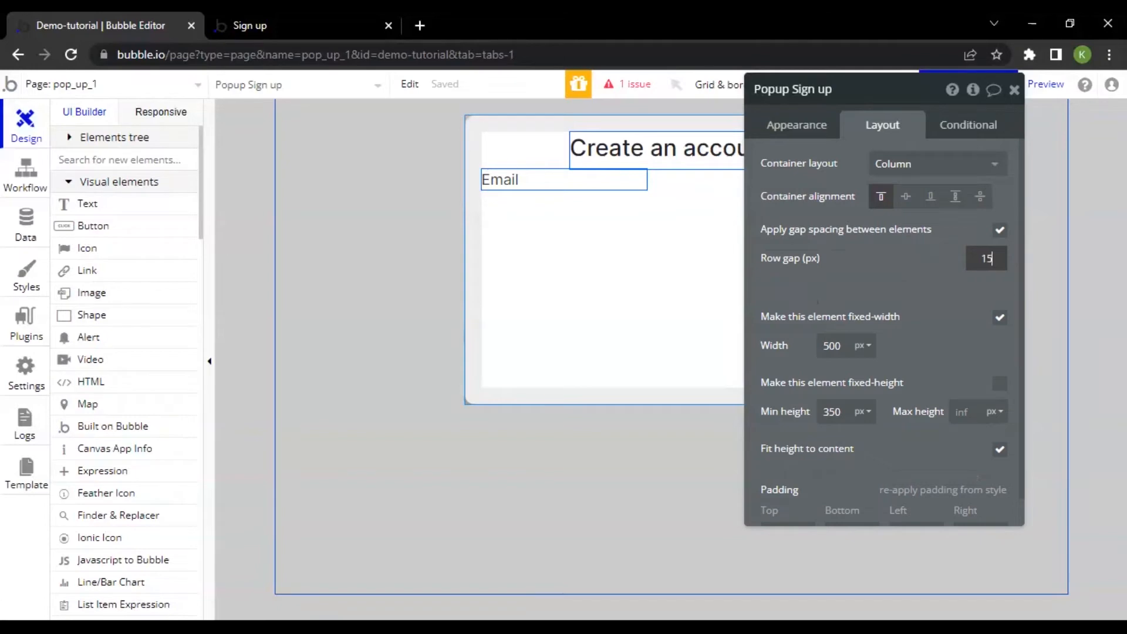
click(893, 272)
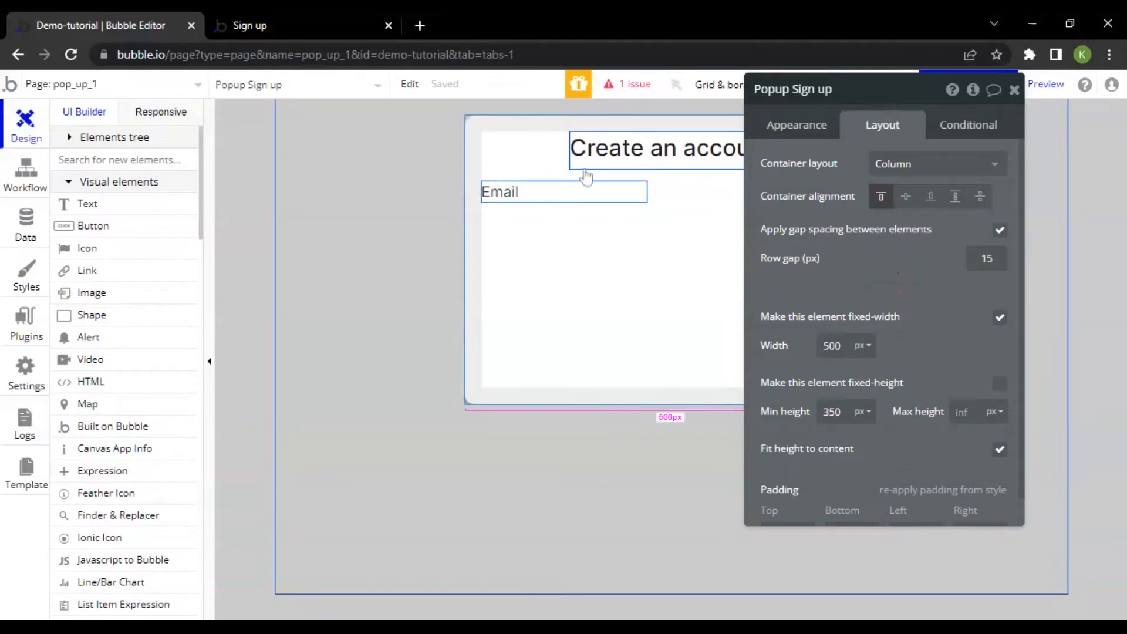
- Set the Email text's font weight to 500 (Medium)
click(826, 133)
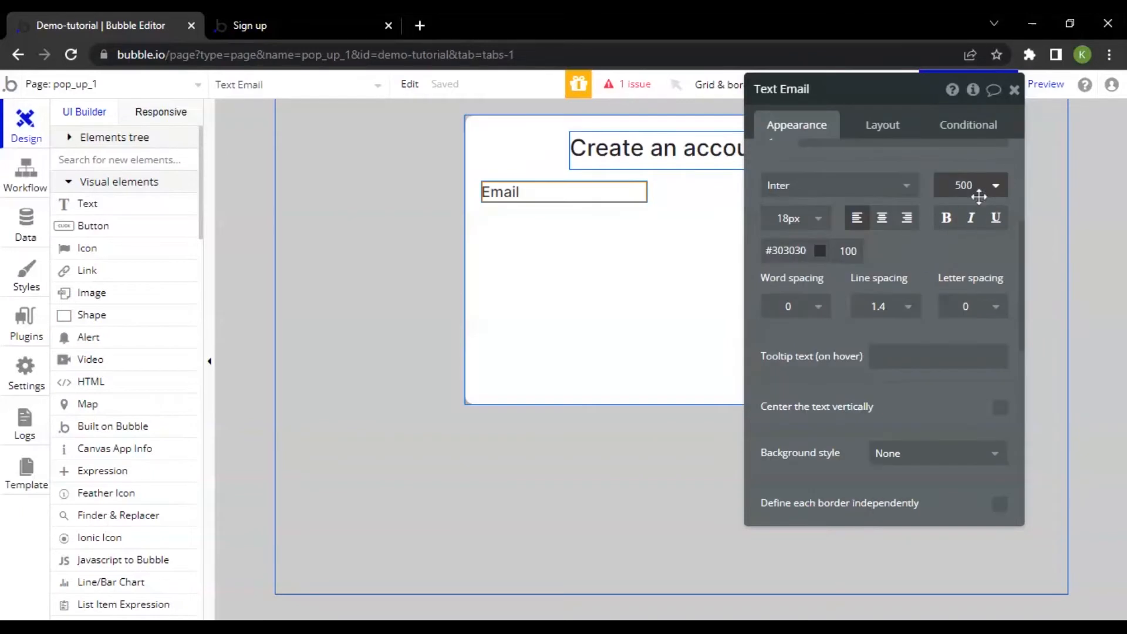
click(971, 186)
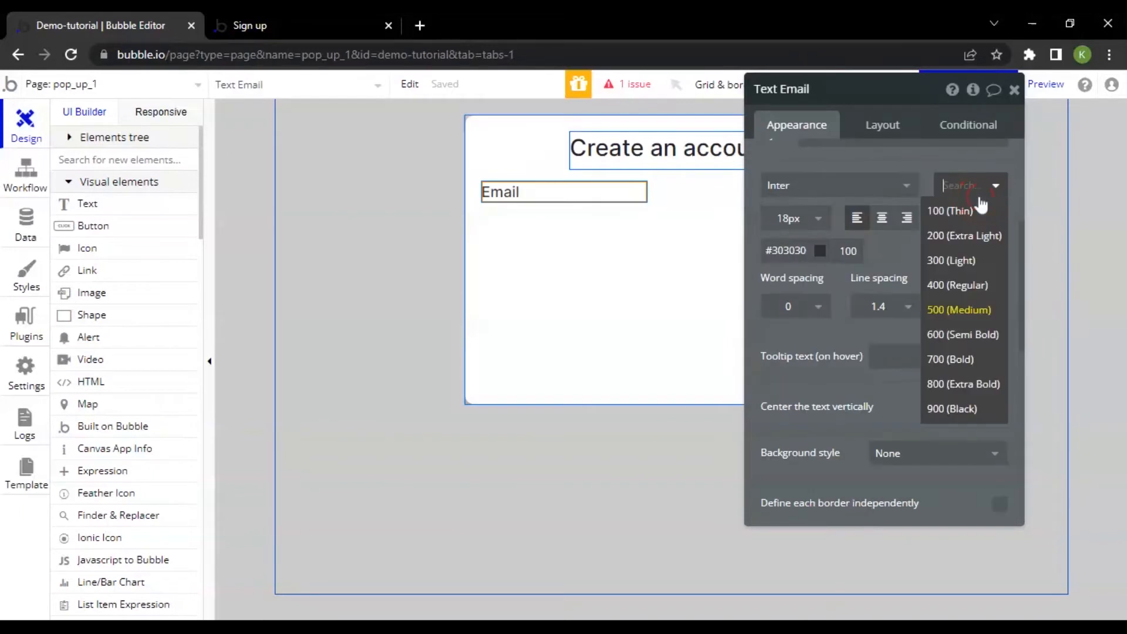
click(836, 333)
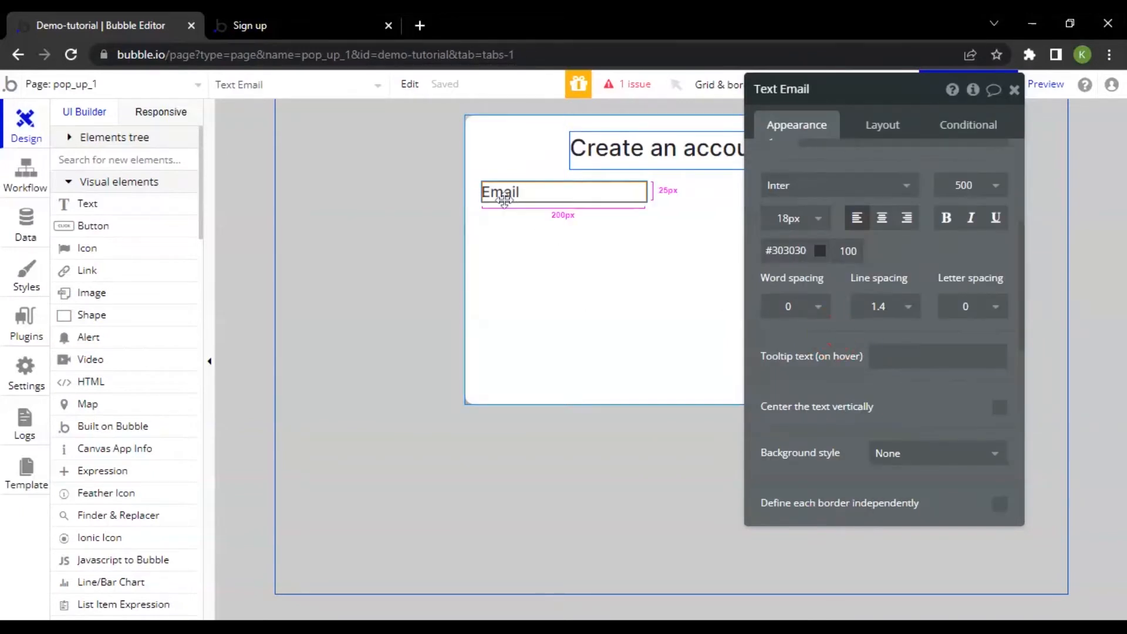
- Duplicate the Email text below itself and change the copy's text to "Password"
scroll(883, 274, up, 4)
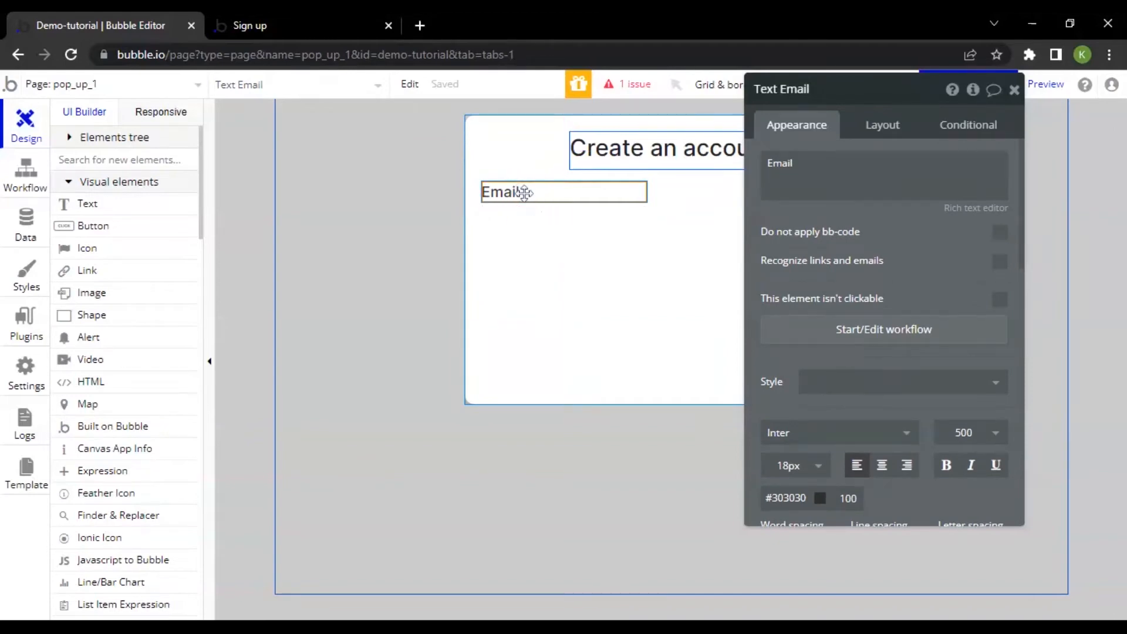
key(ctrl+v)
click(523, 228)
double_click(784, 165)
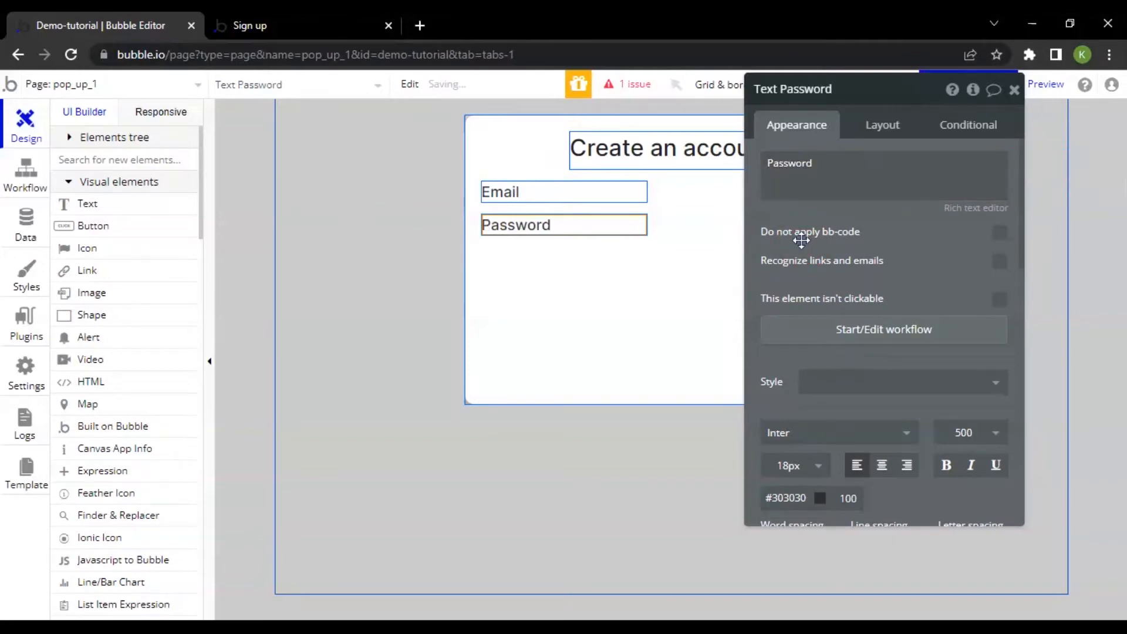
- Add an input element below the Password text in the popup and name it "Input Email"
click(424, 220)
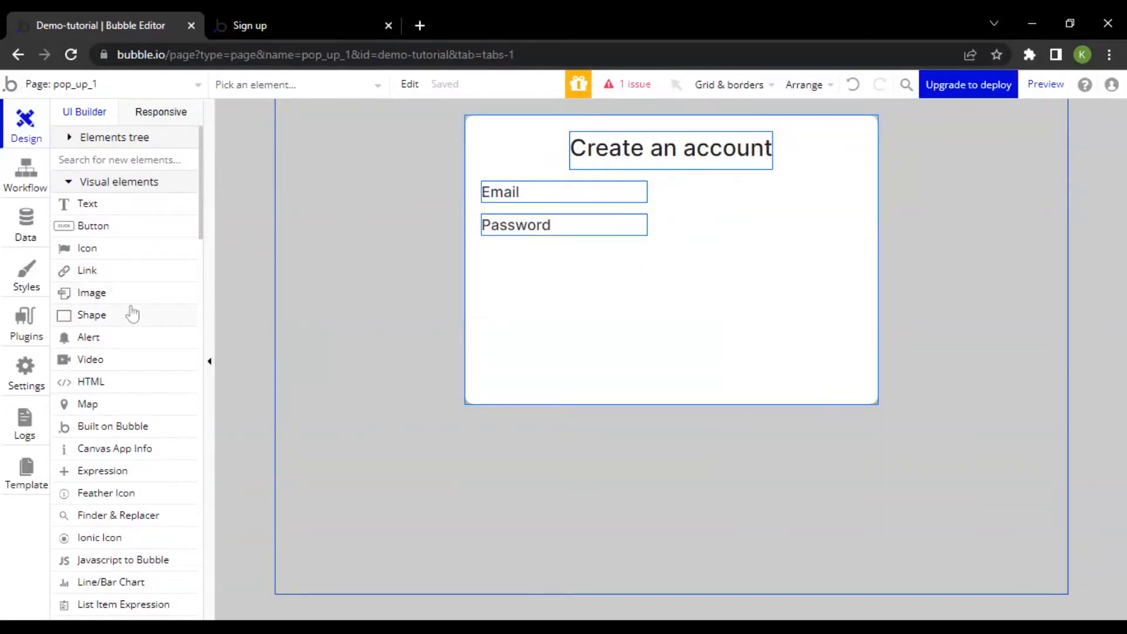
scroll(132, 314, down, 10)
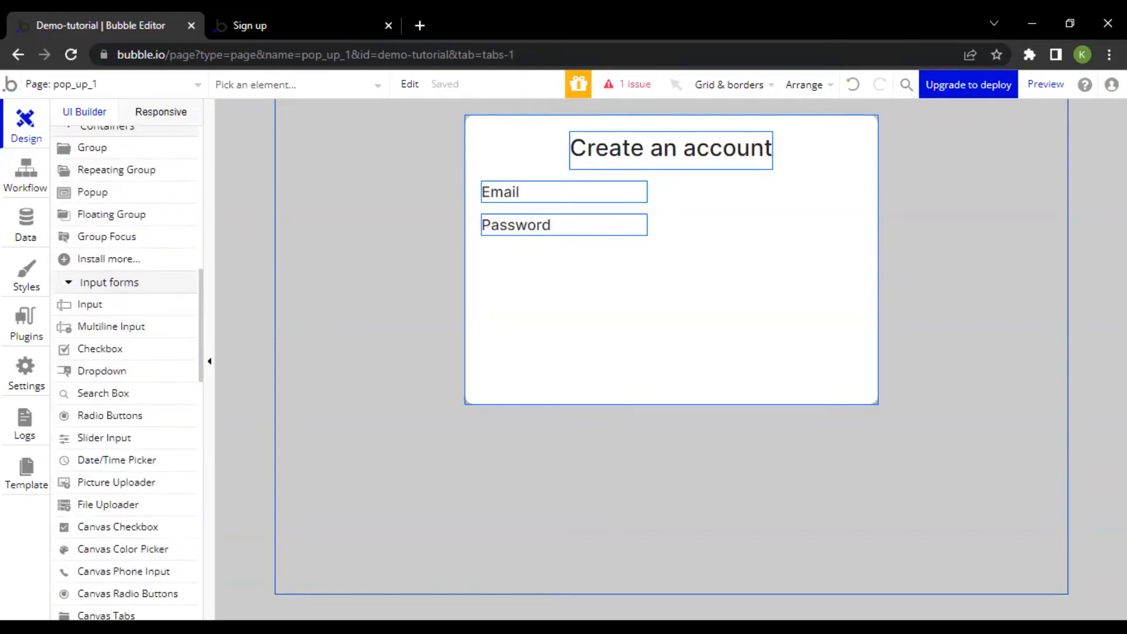
click(124, 307)
click(631, 247)
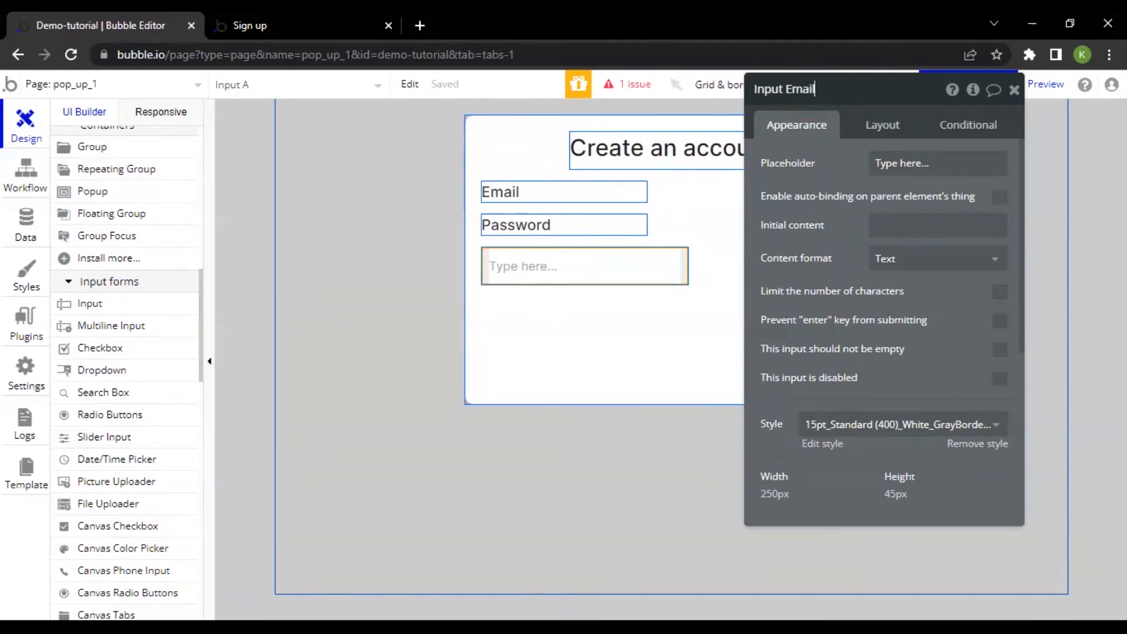
click(833, 181)
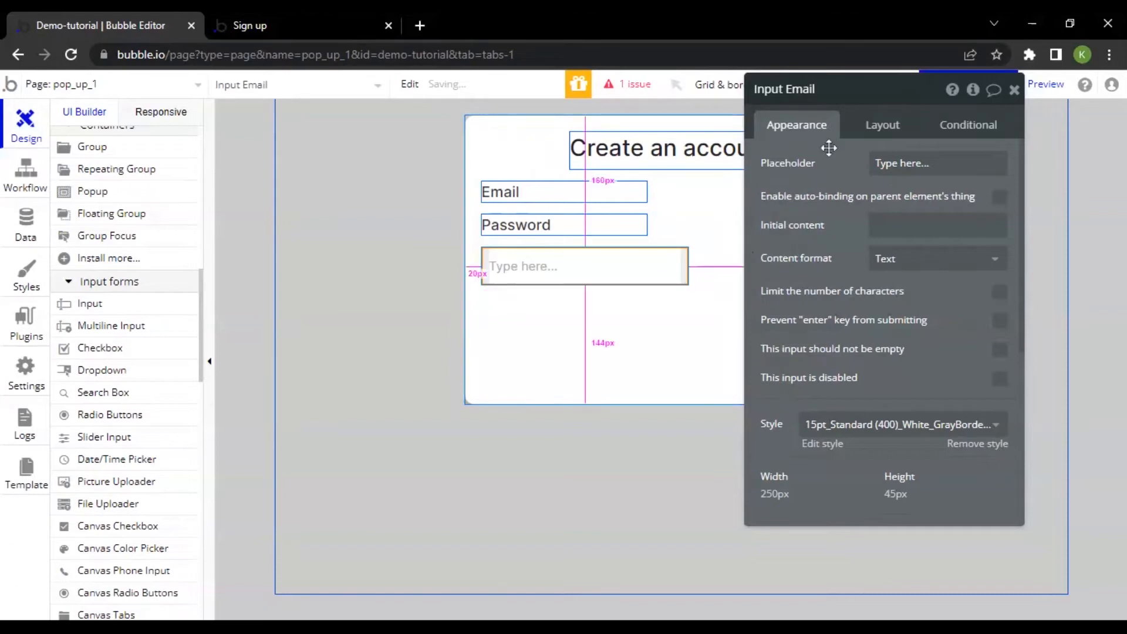
- Turn off the fixed width of the Email input so it stretches across the popup
click(880, 125)
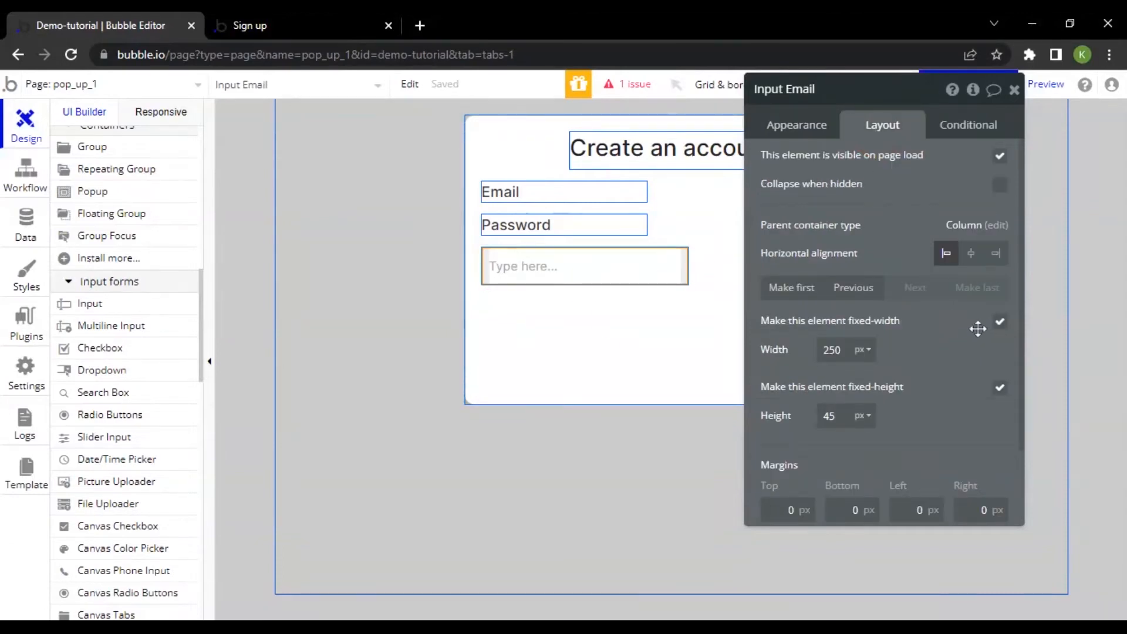
click(1000, 320)
drag(913, 316, 857, 306)
- Turn off the fixed width of the Email and Password texts and set their minimum width to 0 px
click(576, 177)
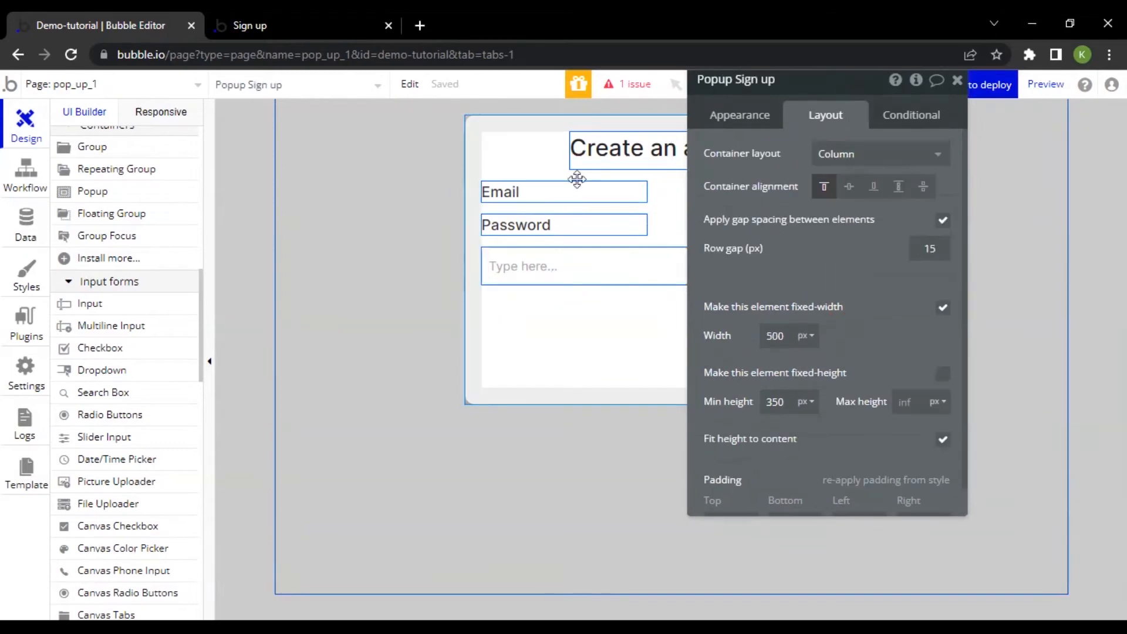
click(571, 194)
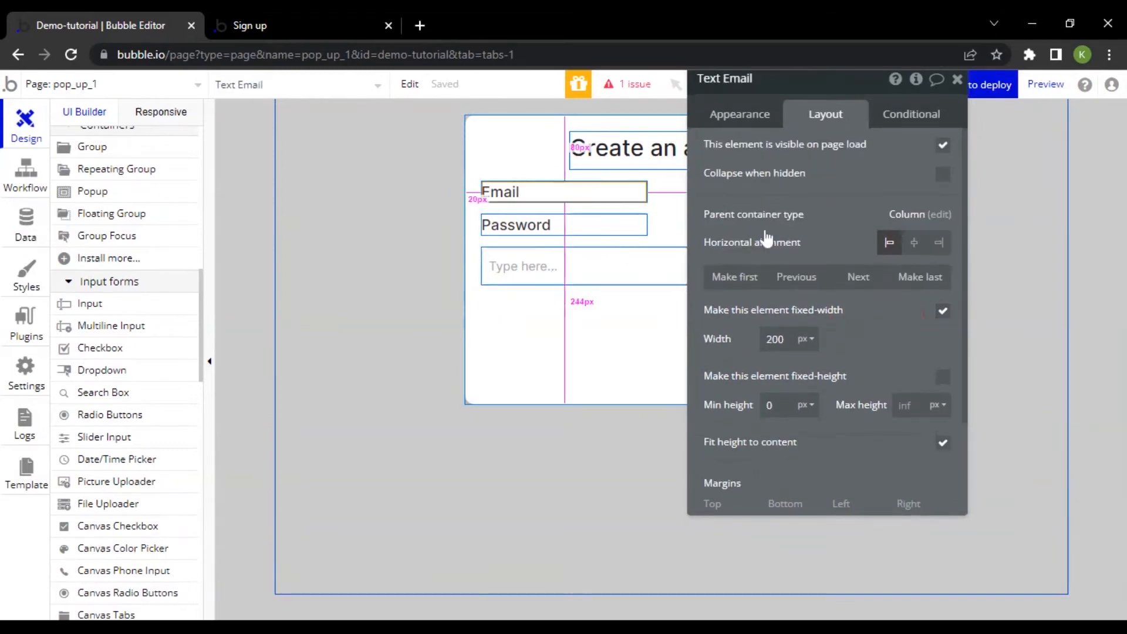
click(942, 310)
click(790, 339)
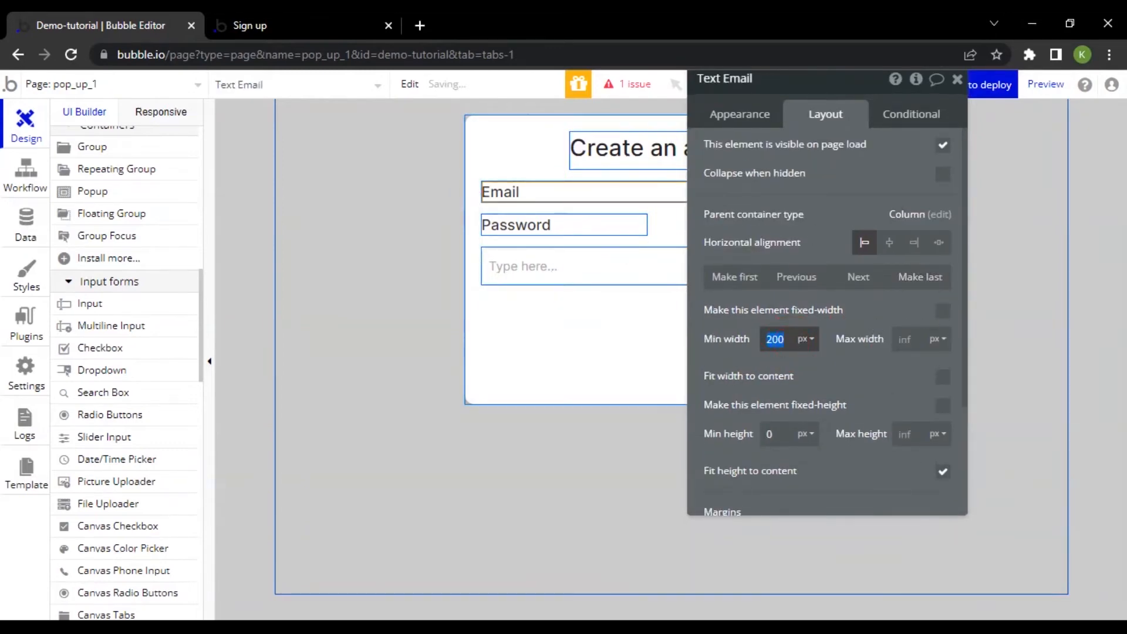
click(563, 230)
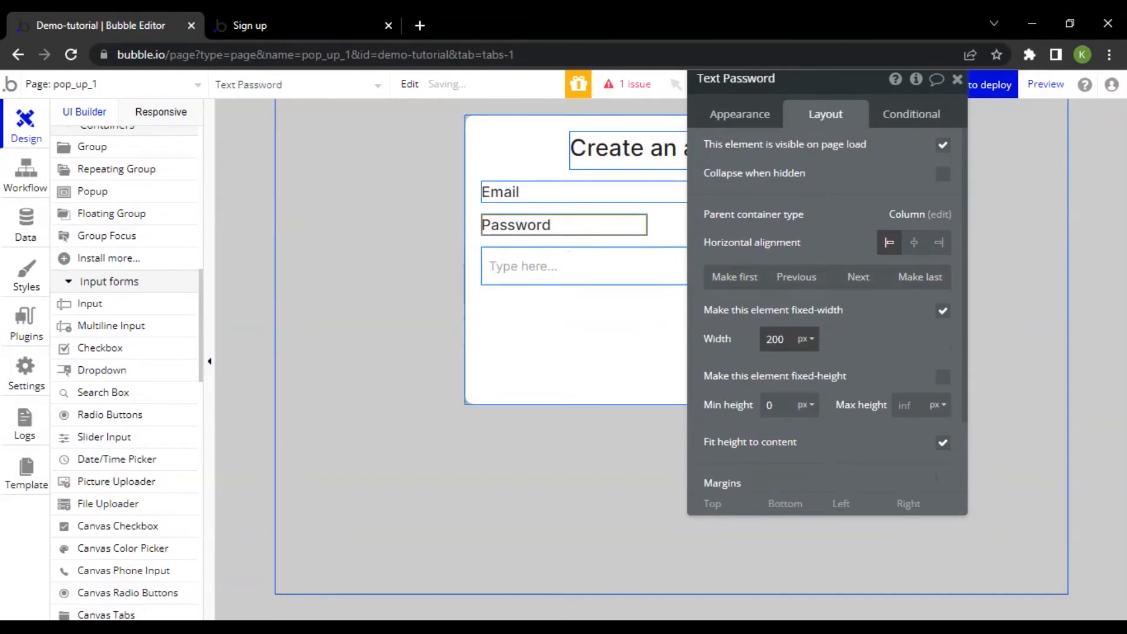
click(930, 312)
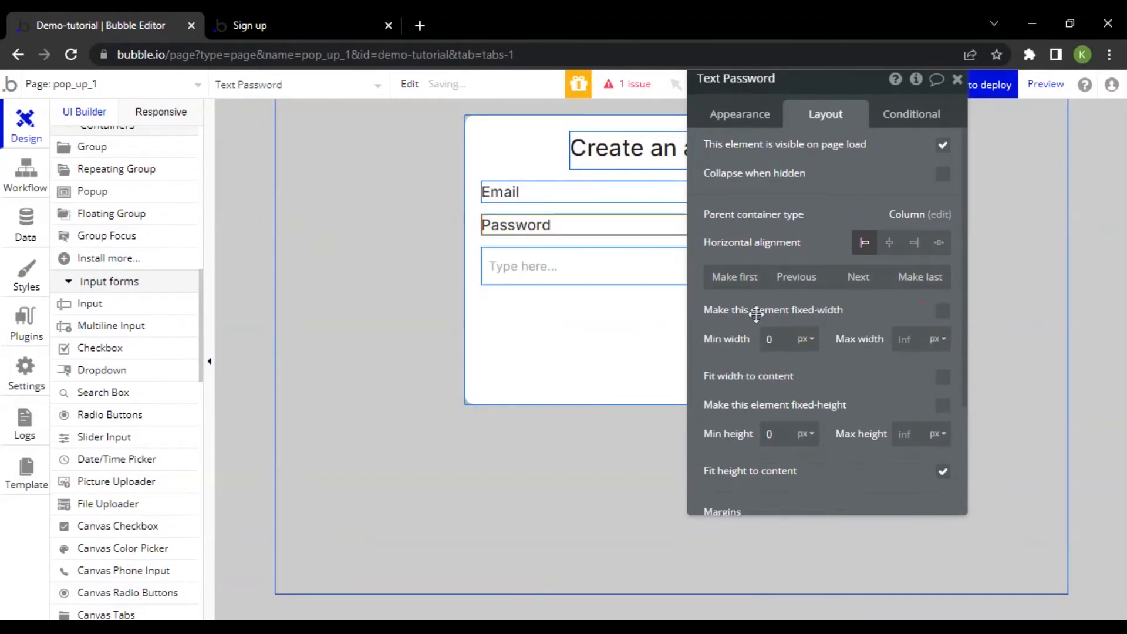
- Duplicate the Email input below itself and rename the copy "Input Password"
click(612, 275)
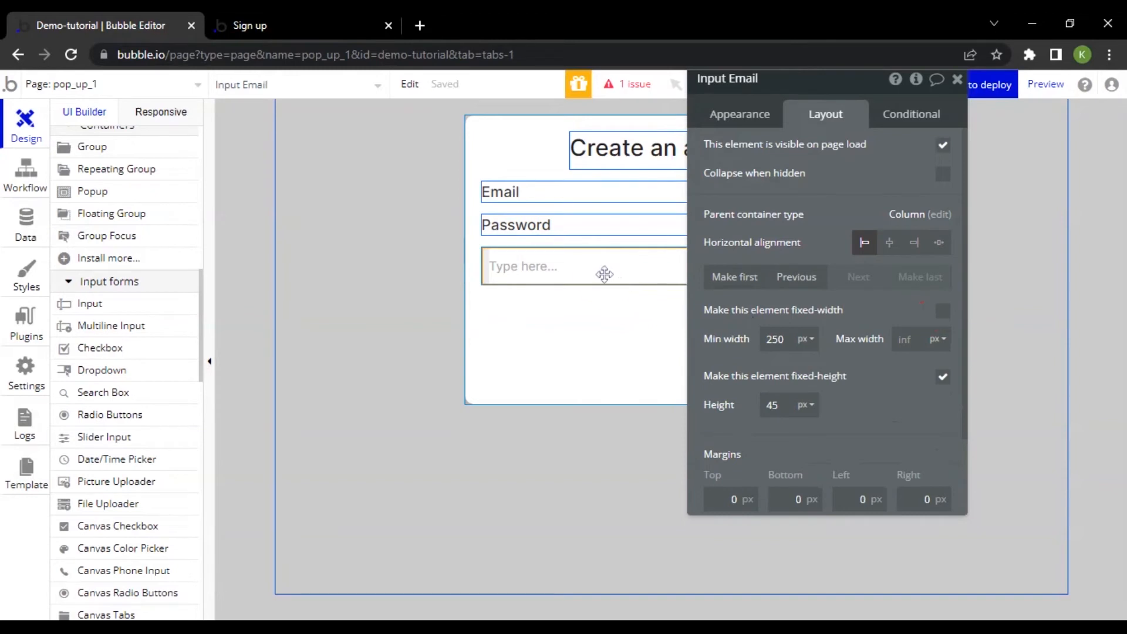
key(ctrl+c)
key(ctrl+v)
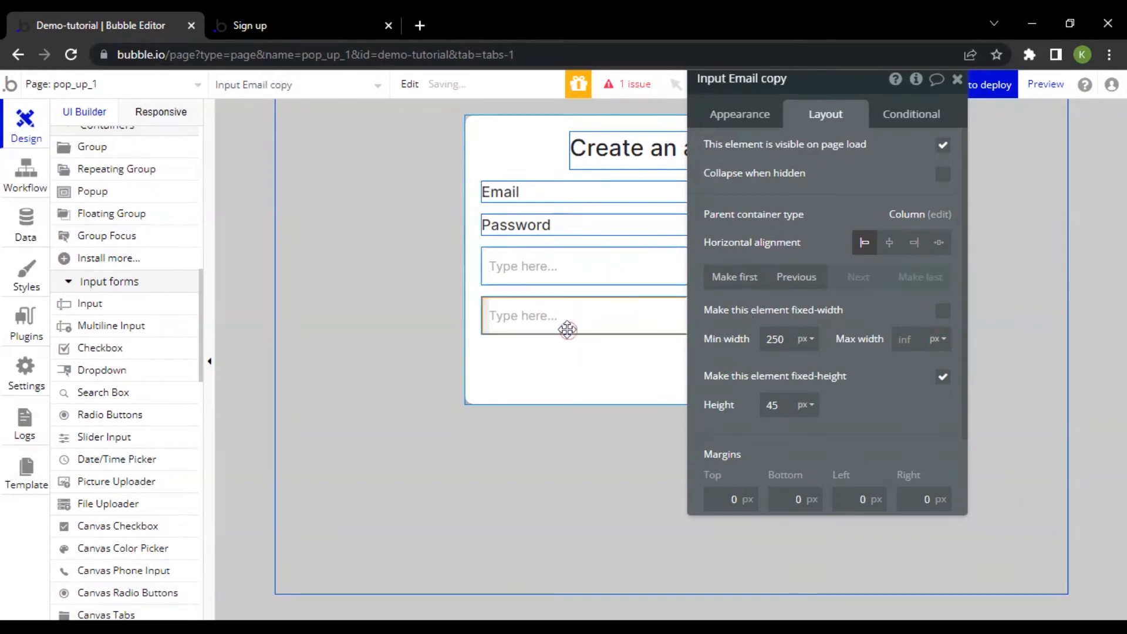
drag(809, 164, 888, 248)
click(880, 171)
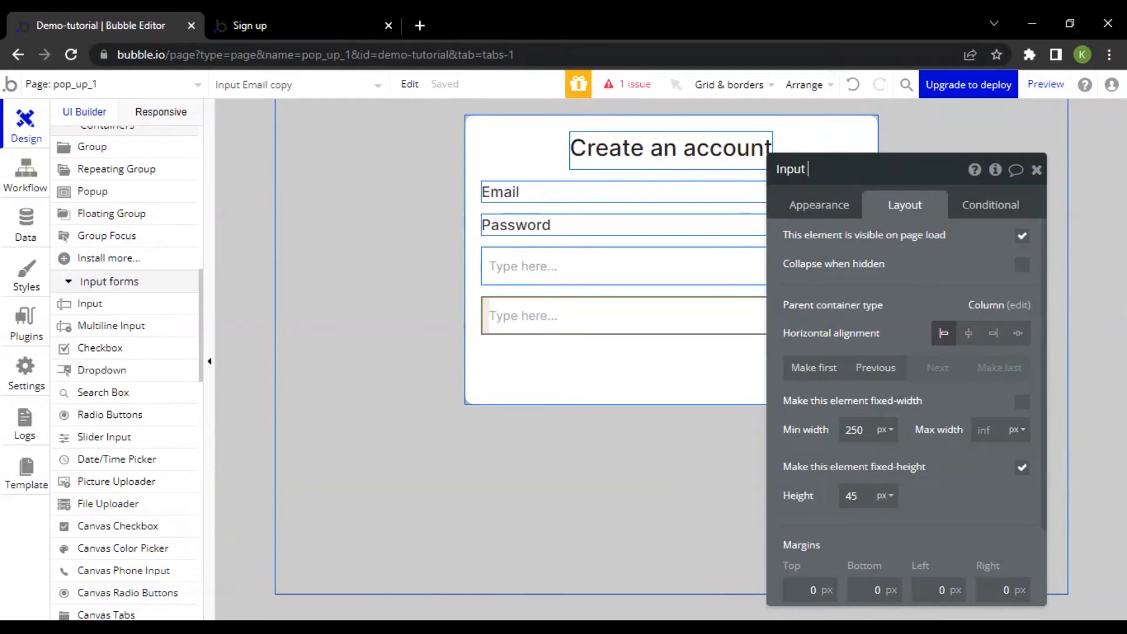
text(Password)
- Set the Password input's content format to Password
click(825, 205)
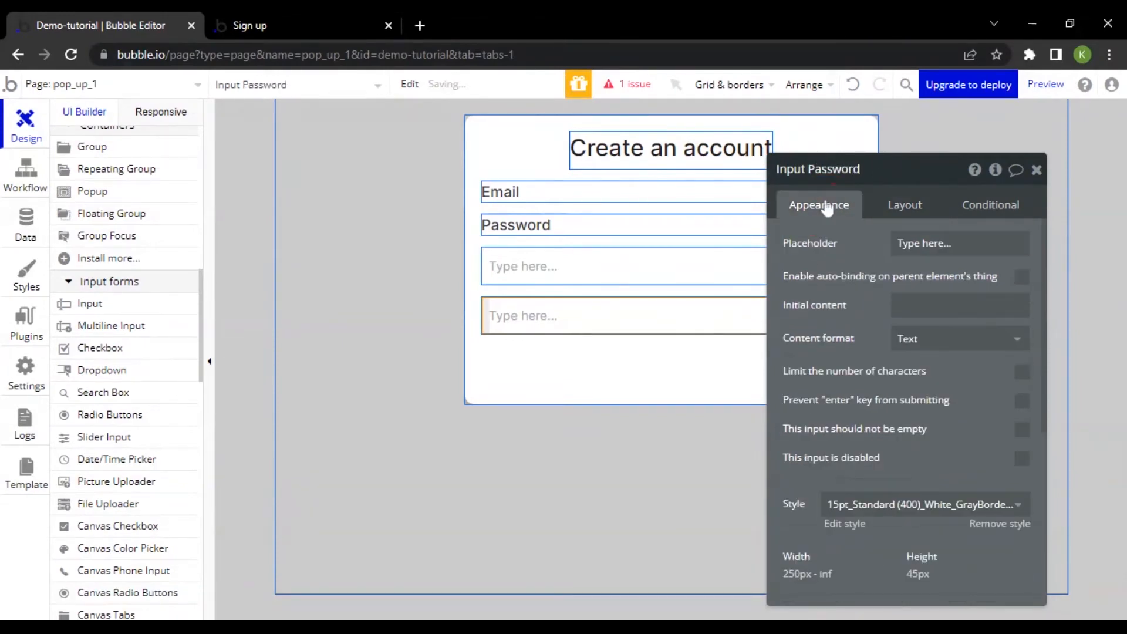
click(939, 338)
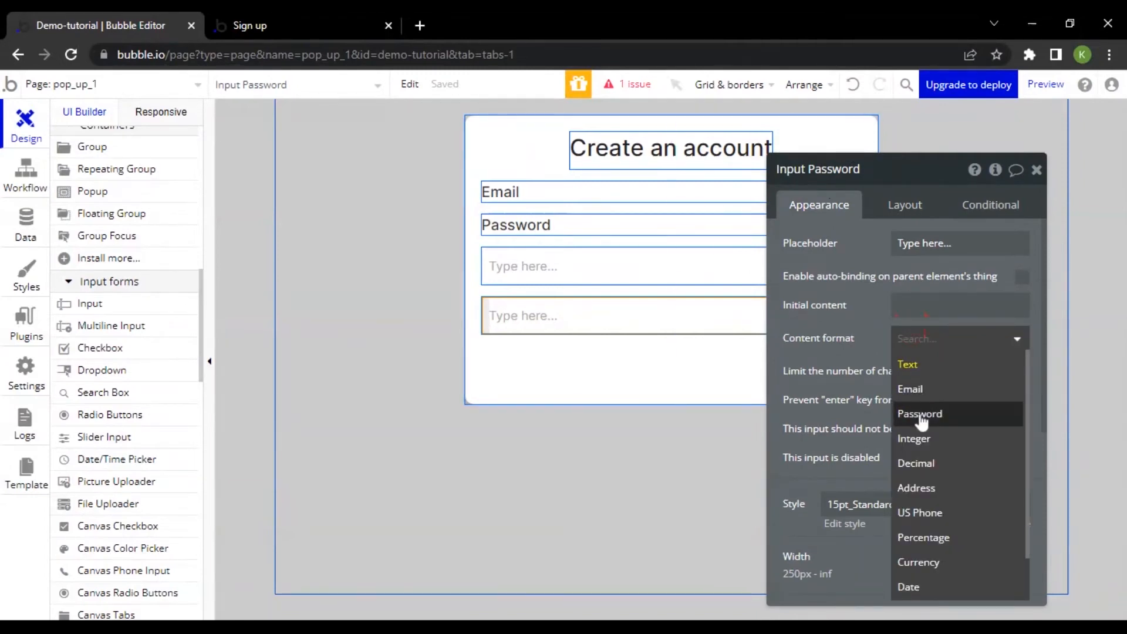
click(920, 415)
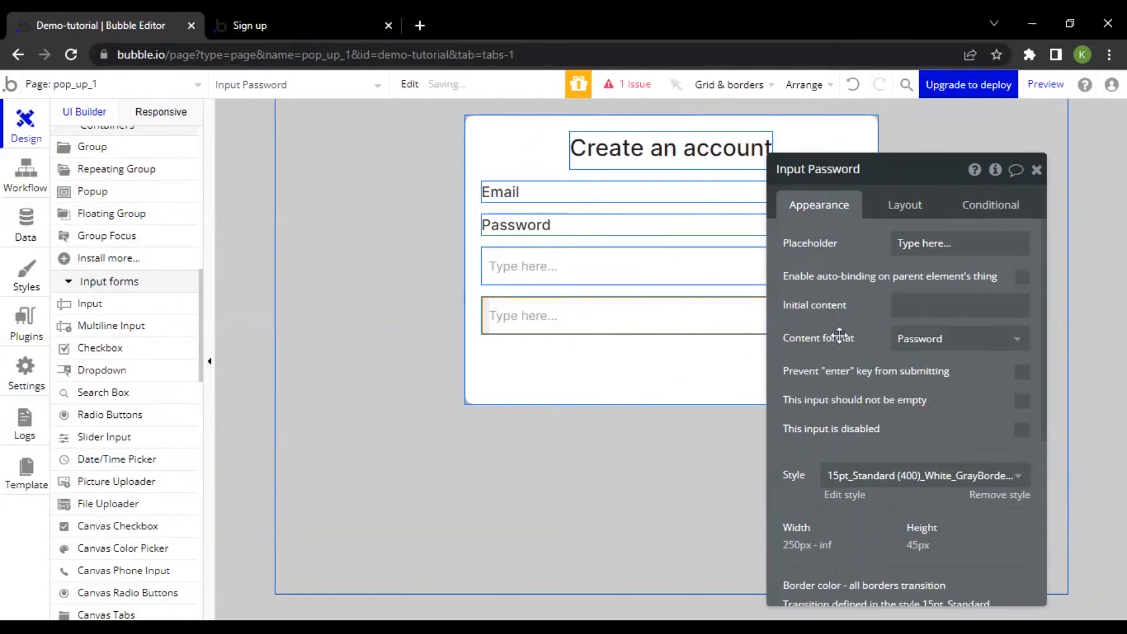
- Set the Email input's content format to Email
click(606, 273)
click(942, 344)
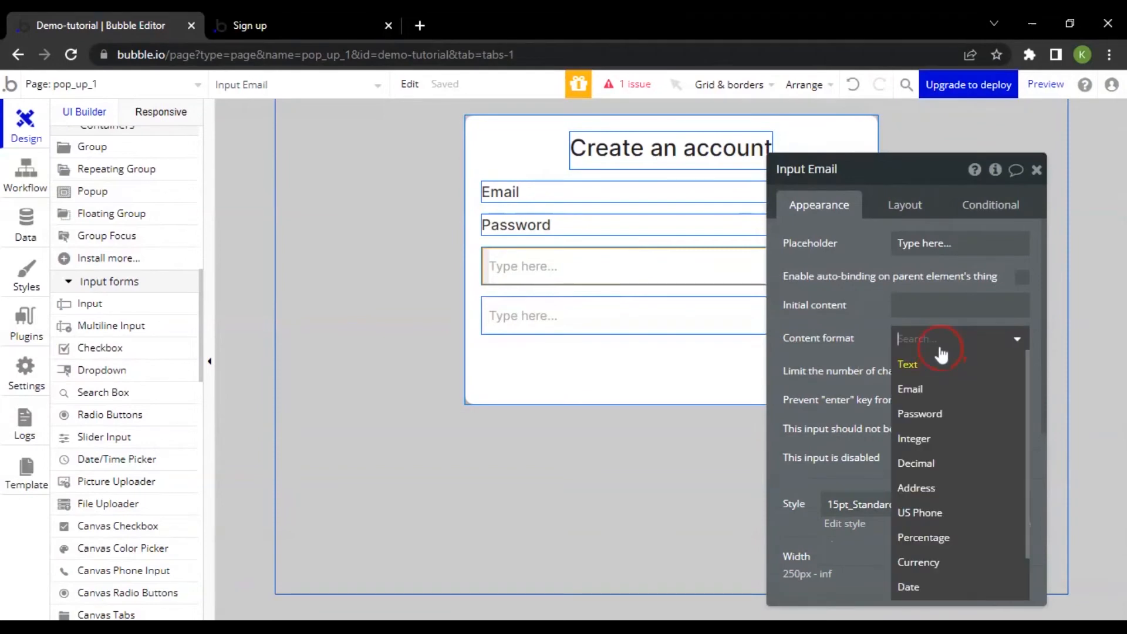
click(915, 389)
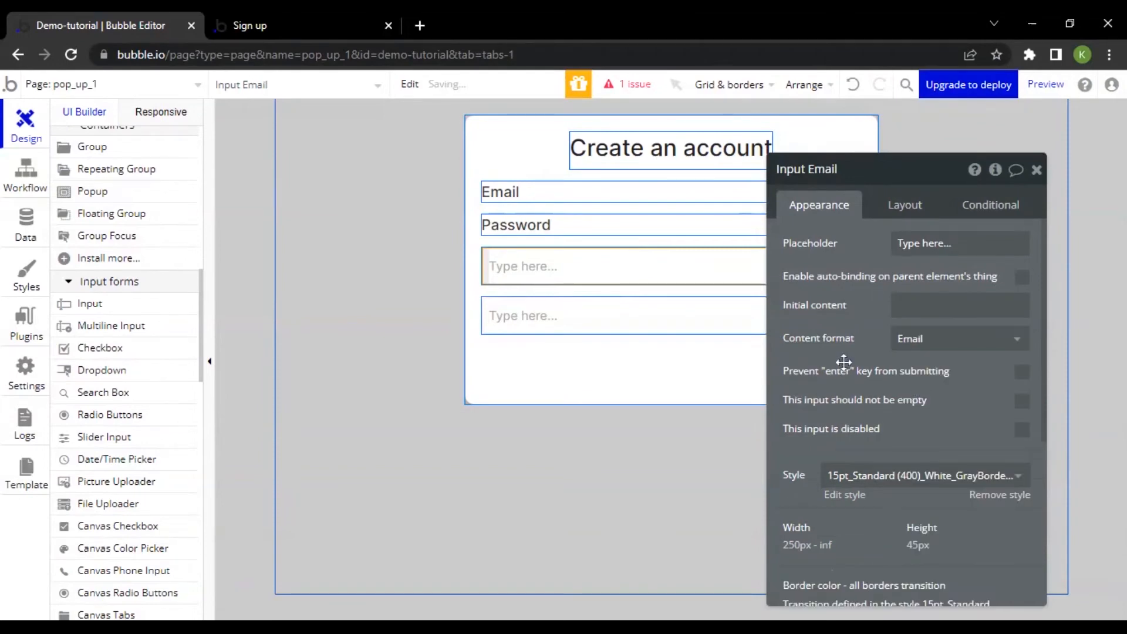
- Move the Email input one place earlier in the popup's column so it sits directly below the Email text
click(930, 205)
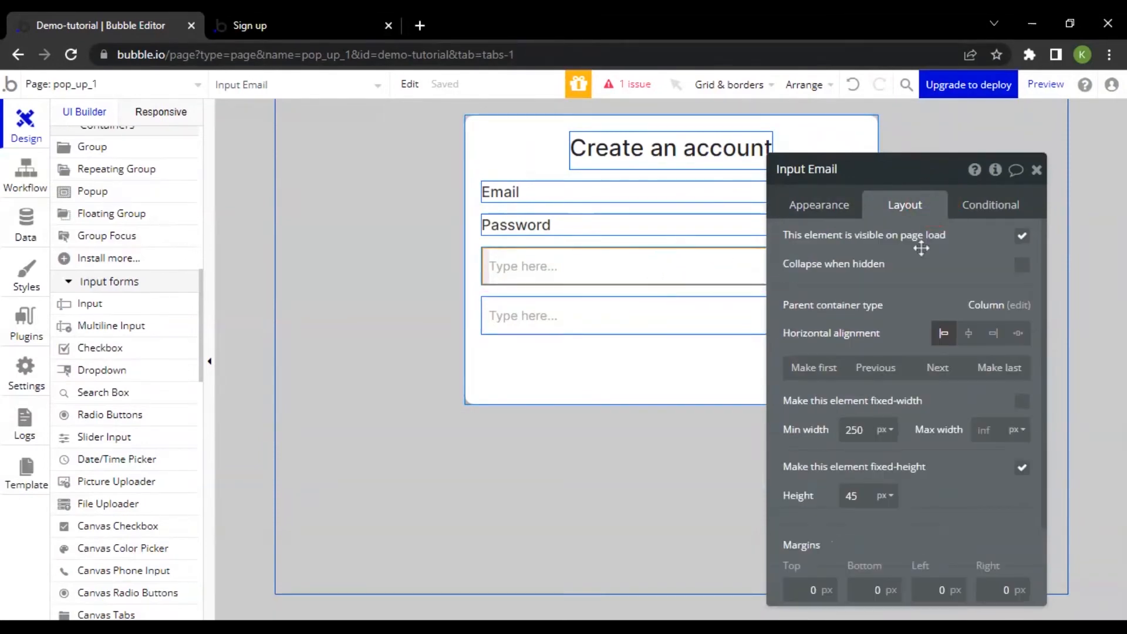
click(875, 367)
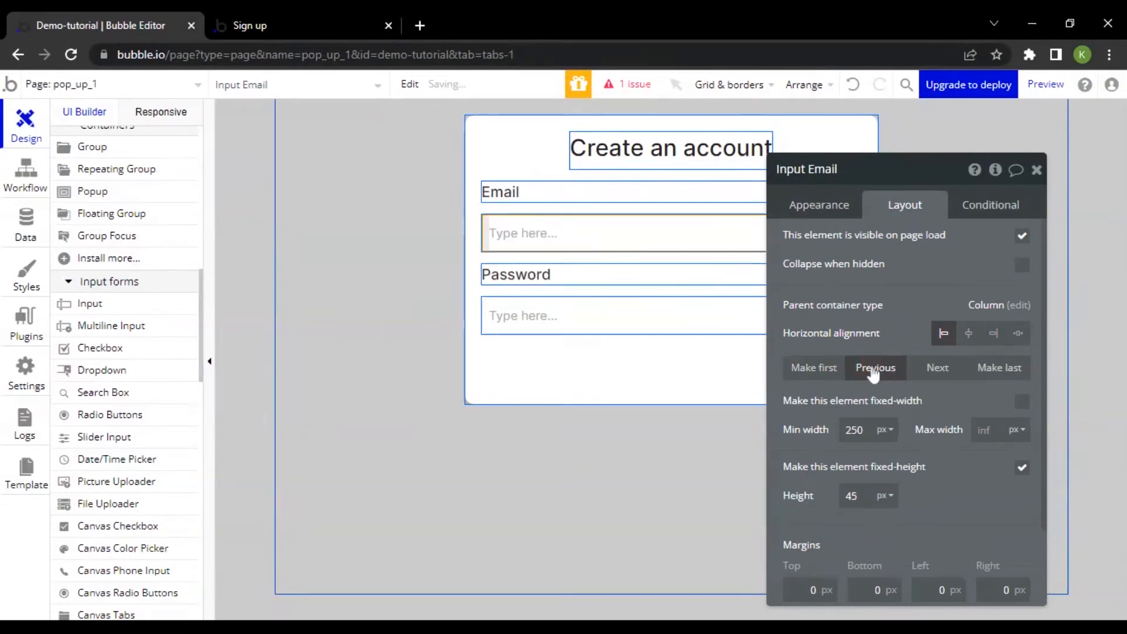
drag(857, 288, 872, 217)
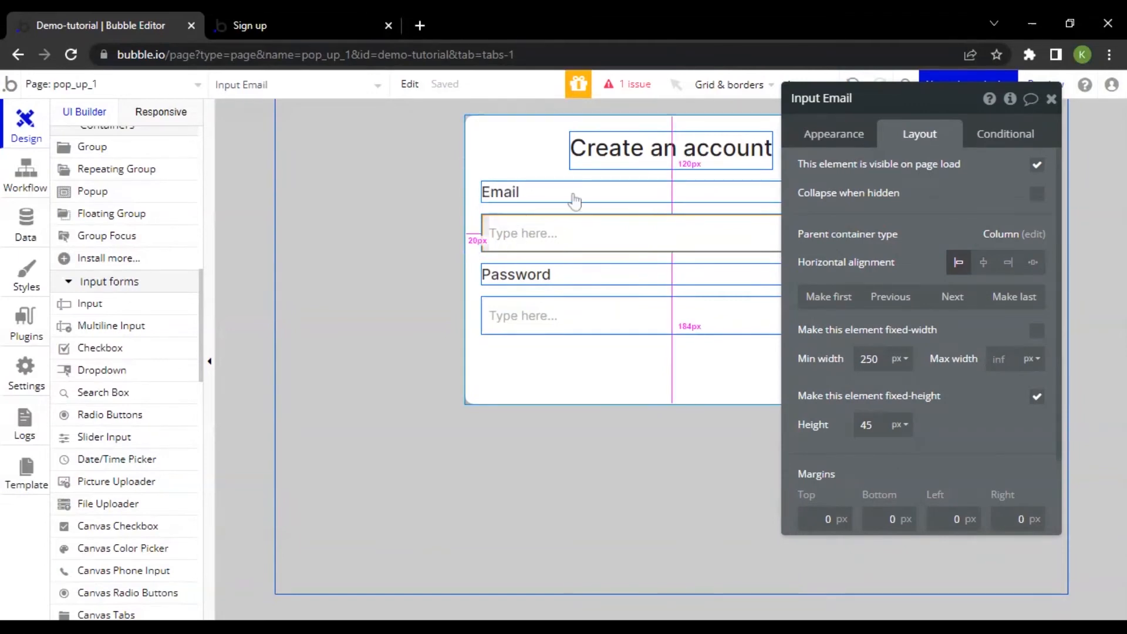
drag(839, 179, 679, 170)
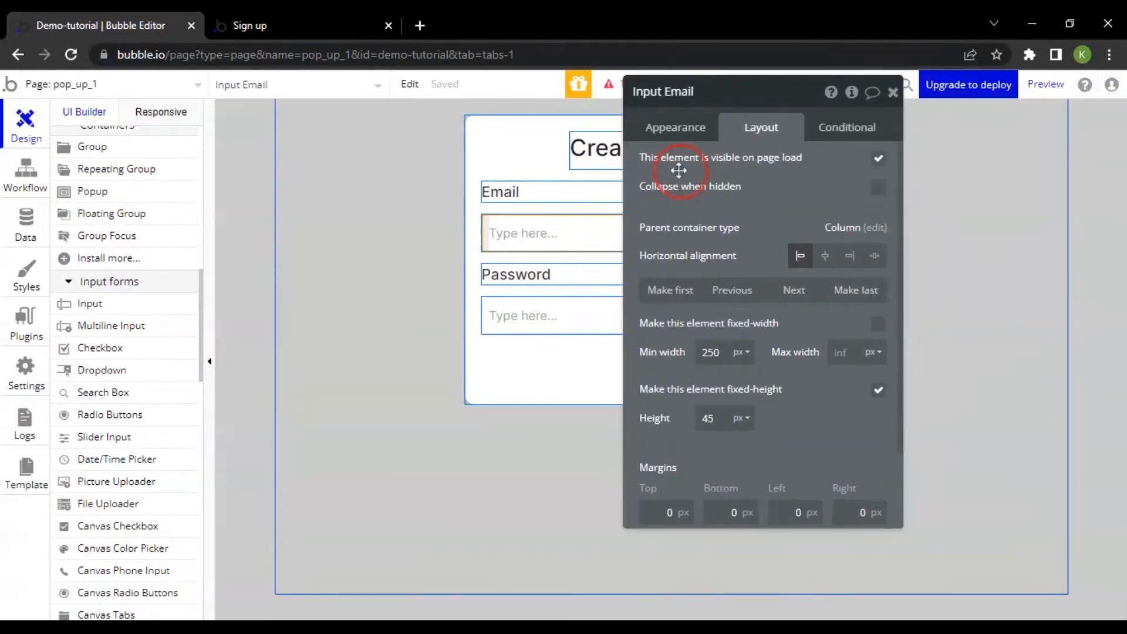
scroll(114, 361, up, 10)
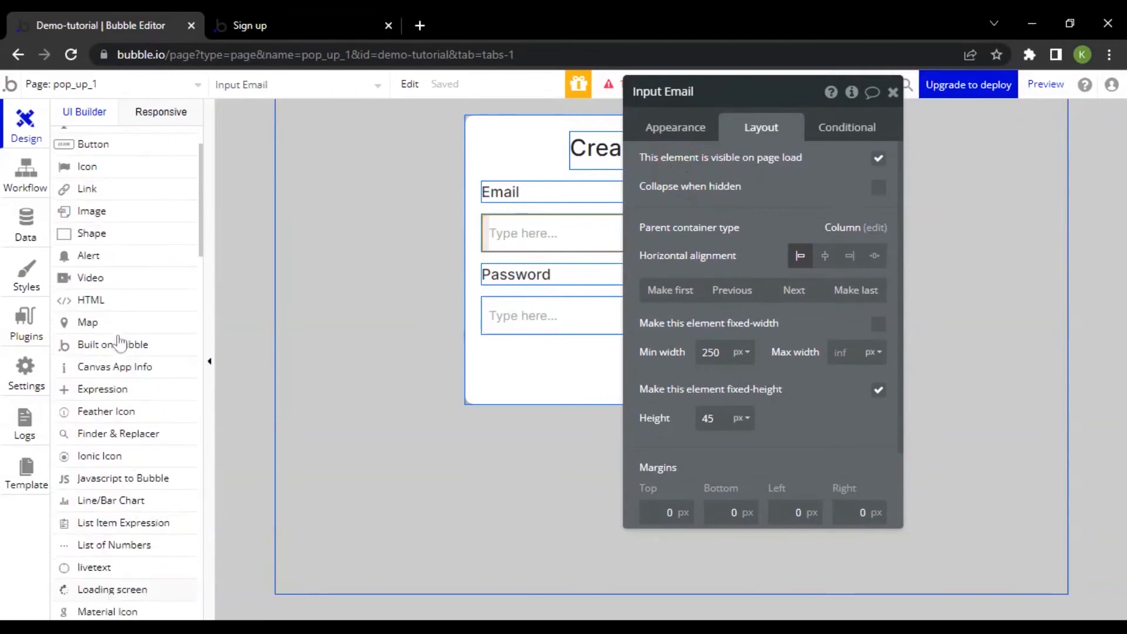
- Add a horizontally centred button labelled "Sign up" below the Password input in the popup
drag(683, 259, 791, 240)
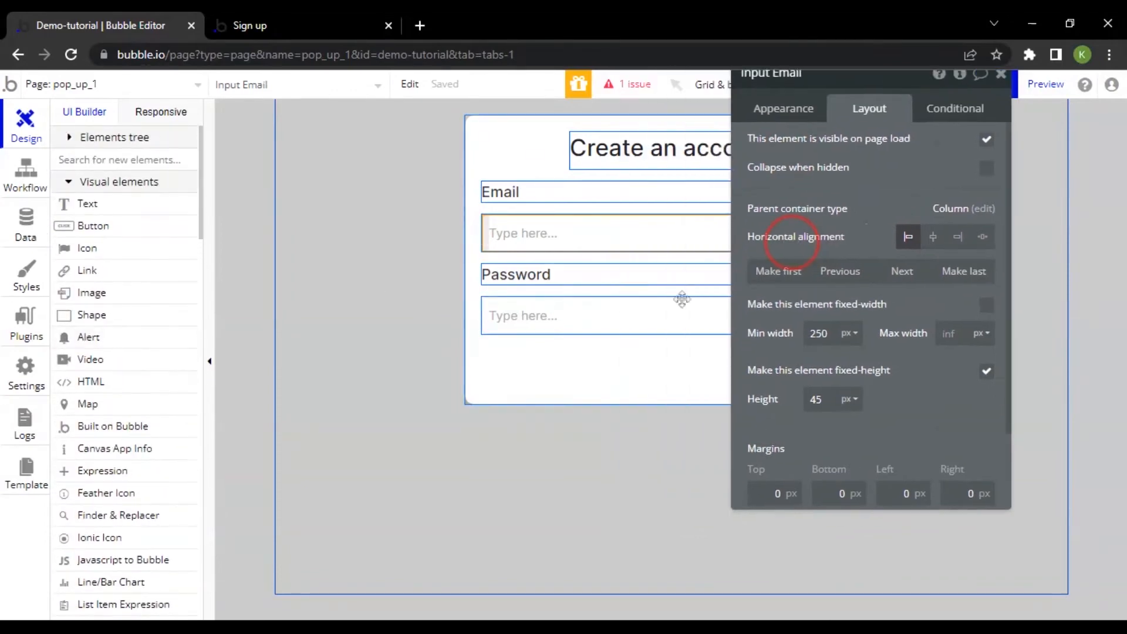
click(116, 227)
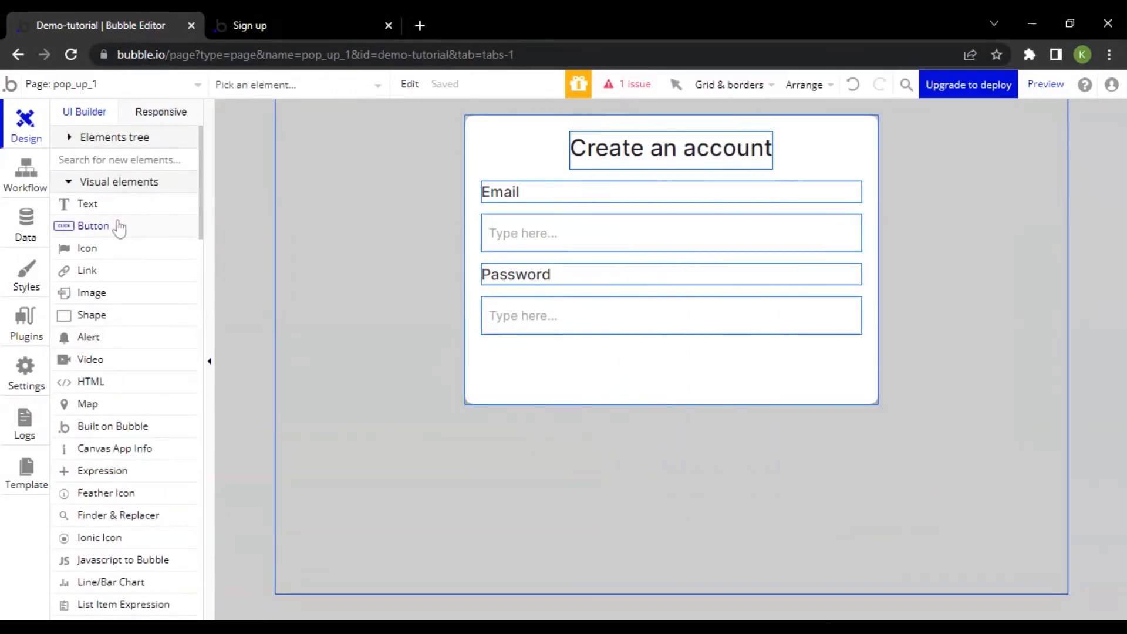
click(673, 357)
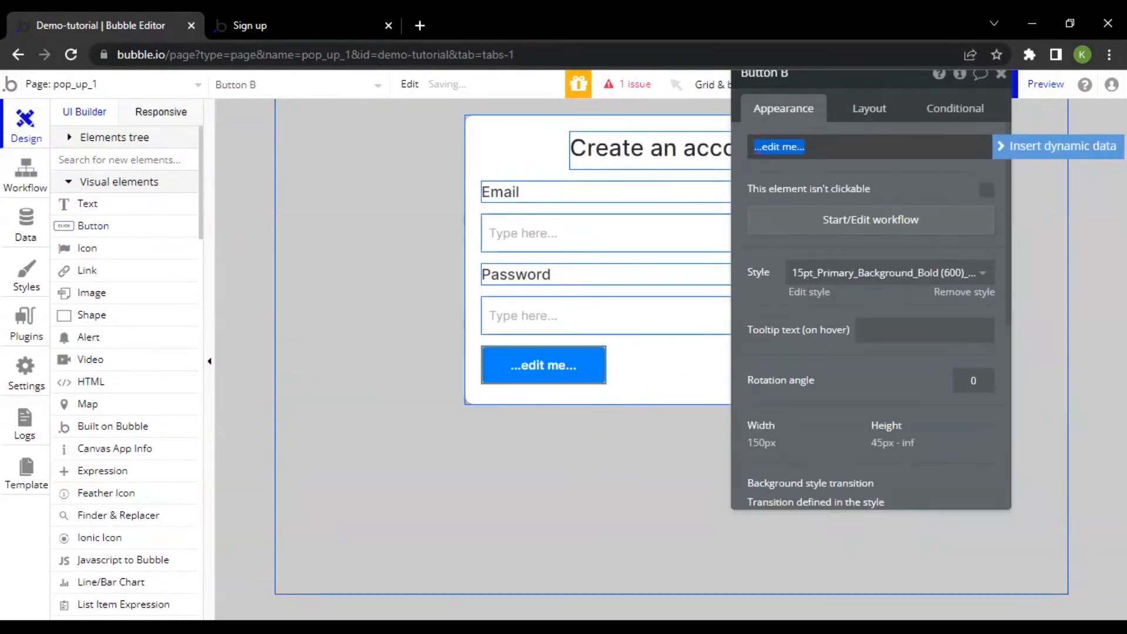
click(868, 123)
click(958, 236)
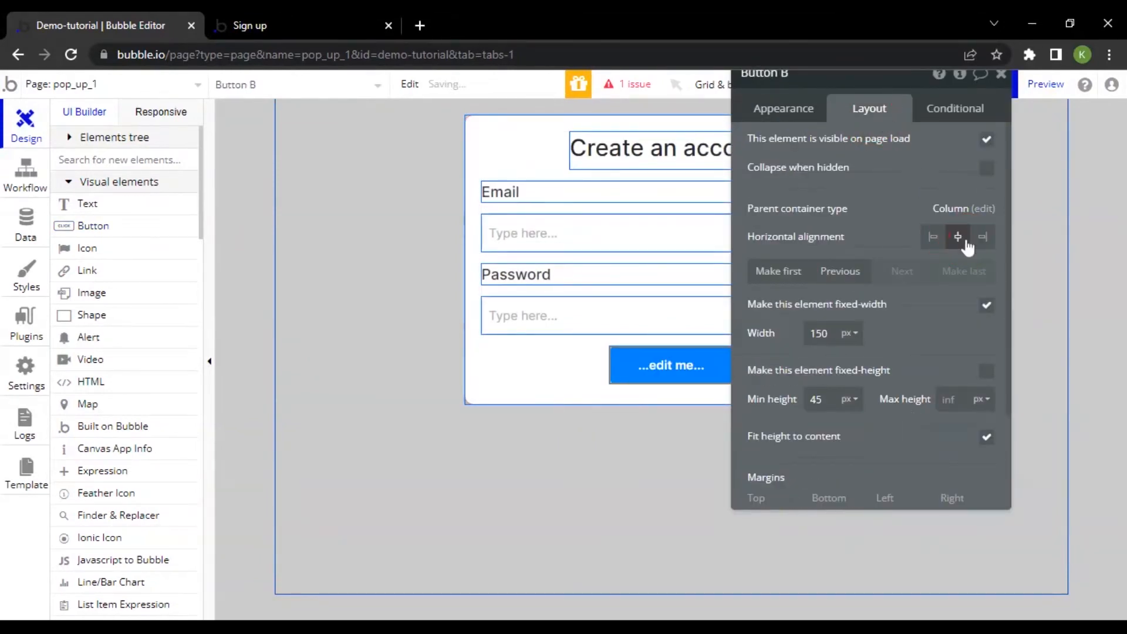
click(803, 110)
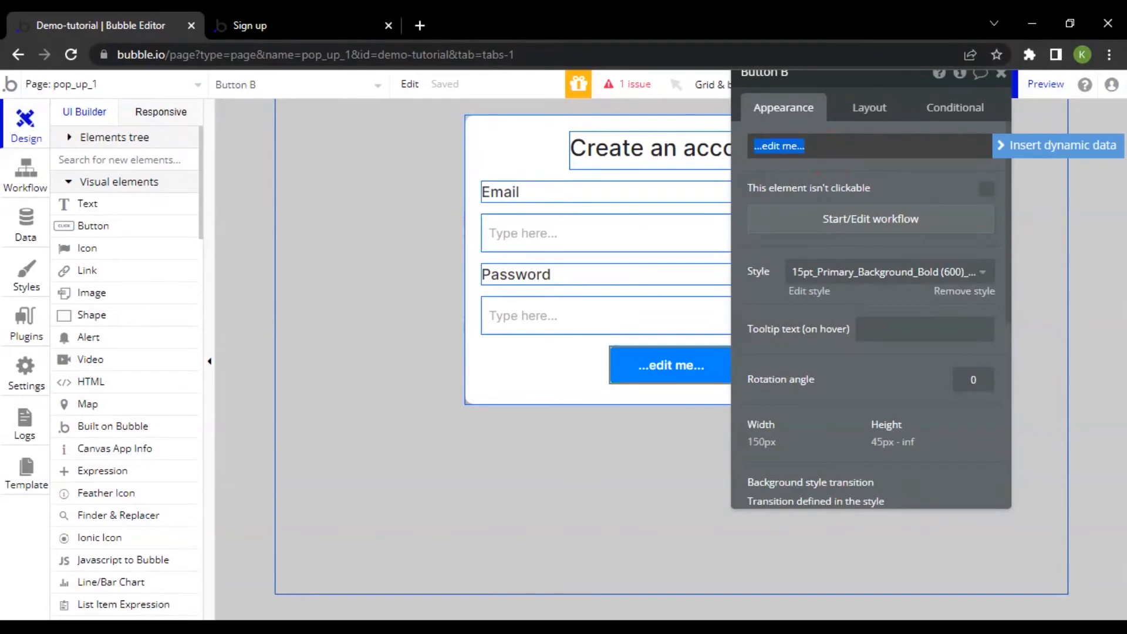
text(Sign up)
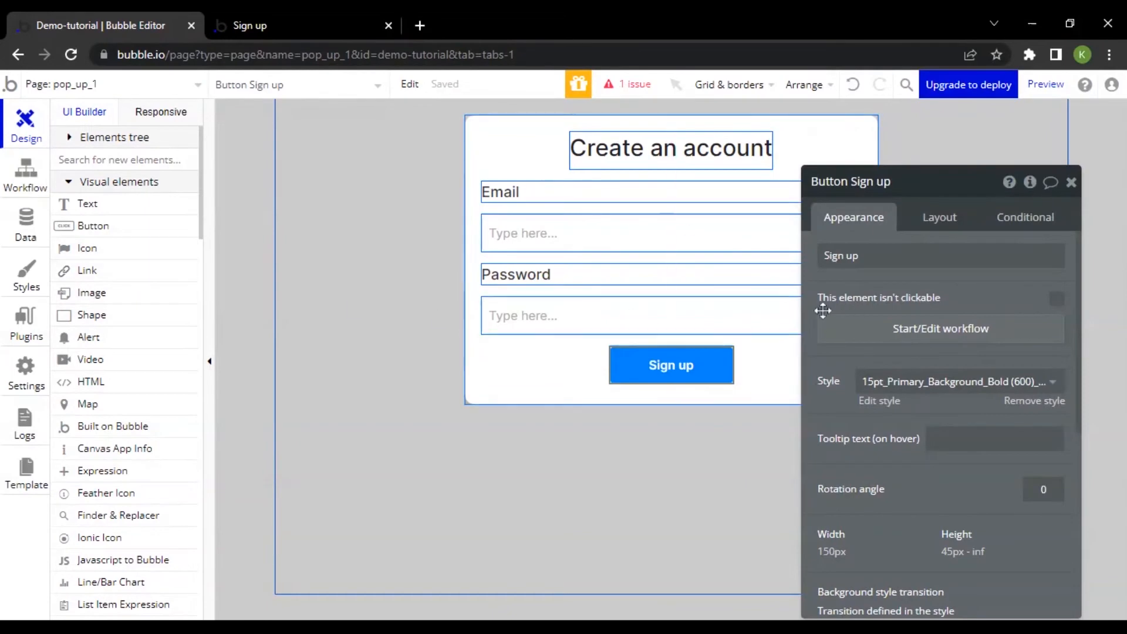
- Add an icon above the "Create an account" heading in the popup, 25 px wide and 25 px high
click(89, 249)
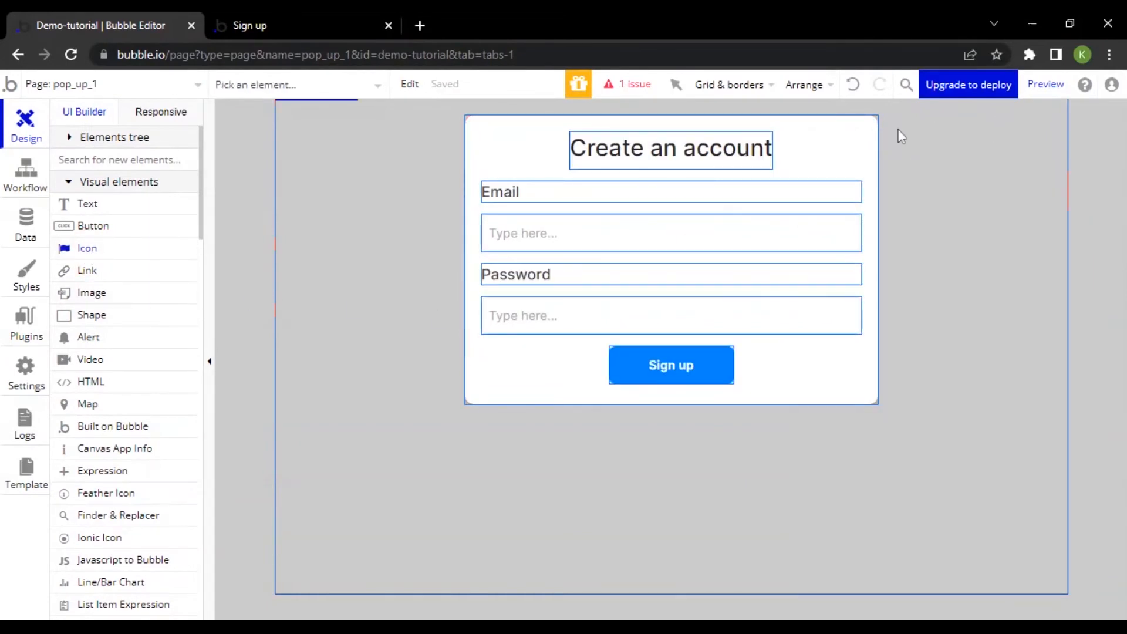
click(828, 141)
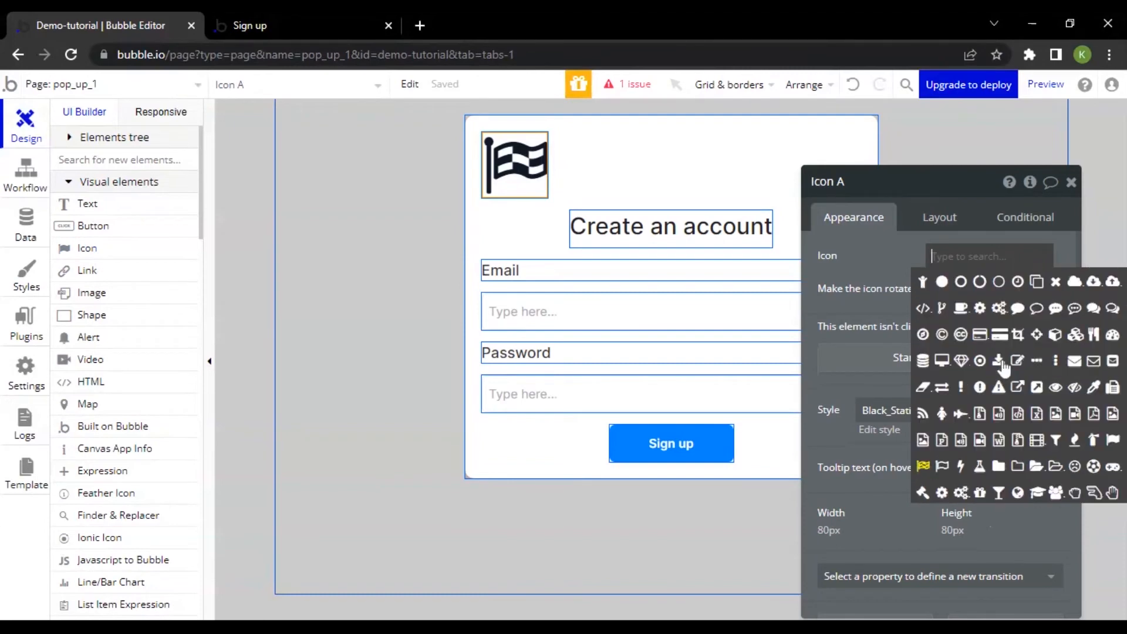
scroll(1003, 367, down, 5)
click(951, 221)
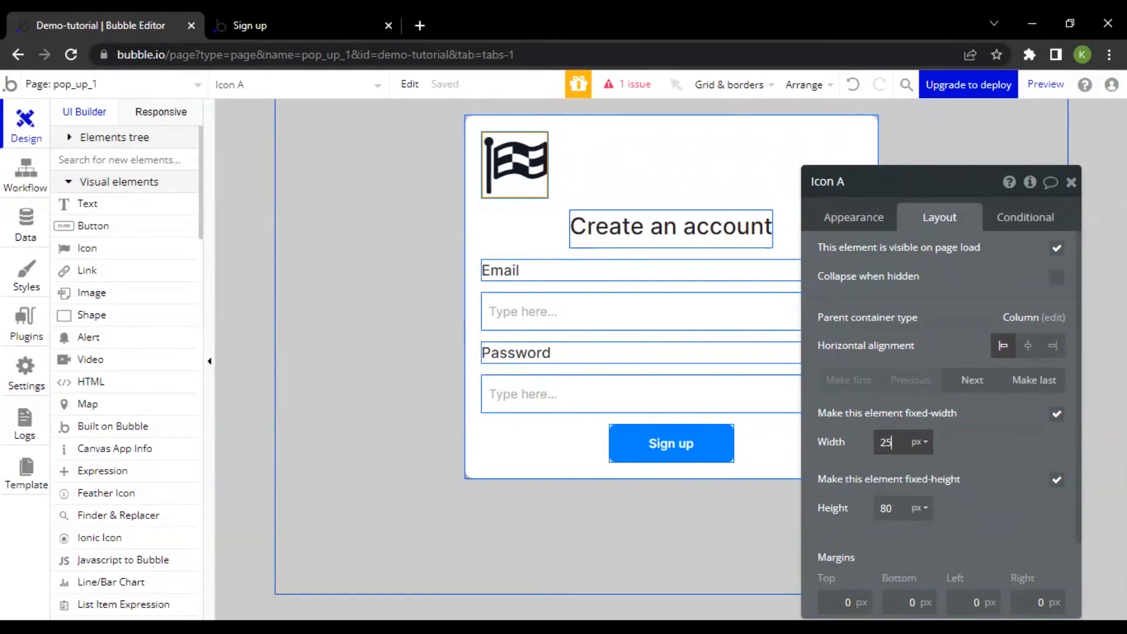
click(884, 508)
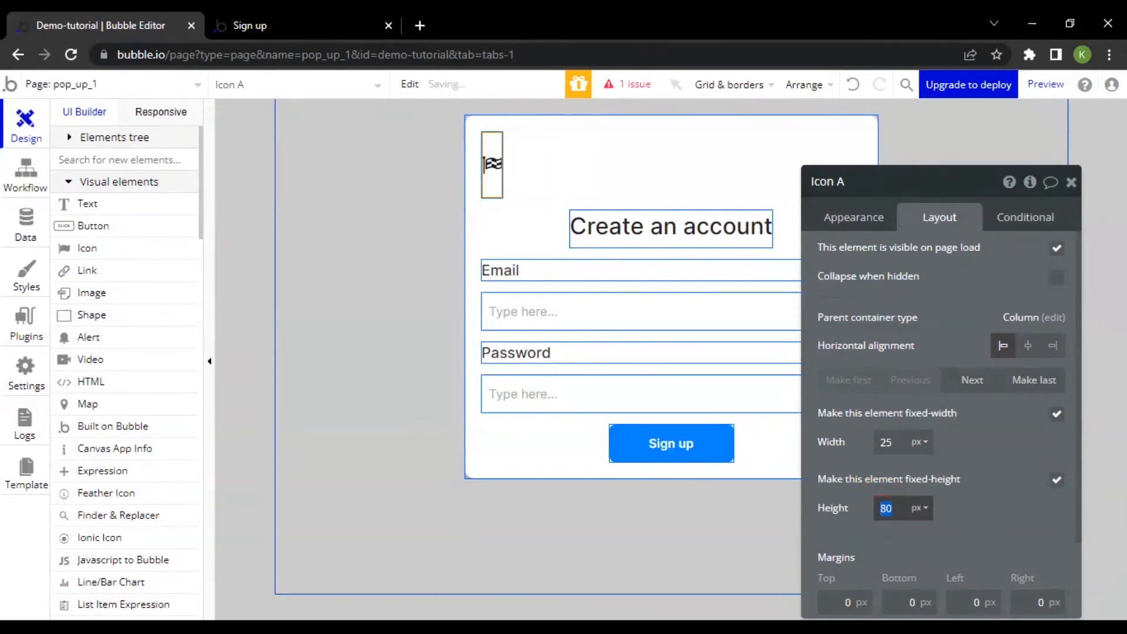
click(1007, 481)
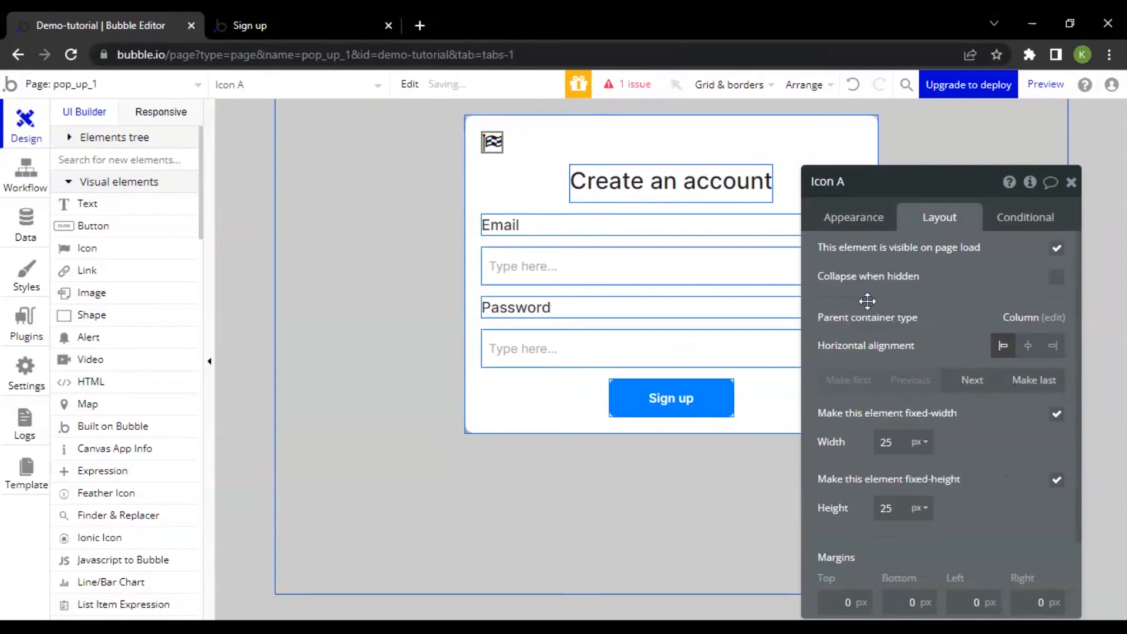
- Right-align the icon in the popup's column and change its symbol to the plain close cross (fa-close)
click(870, 228)
click(963, 219)
click(1053, 347)
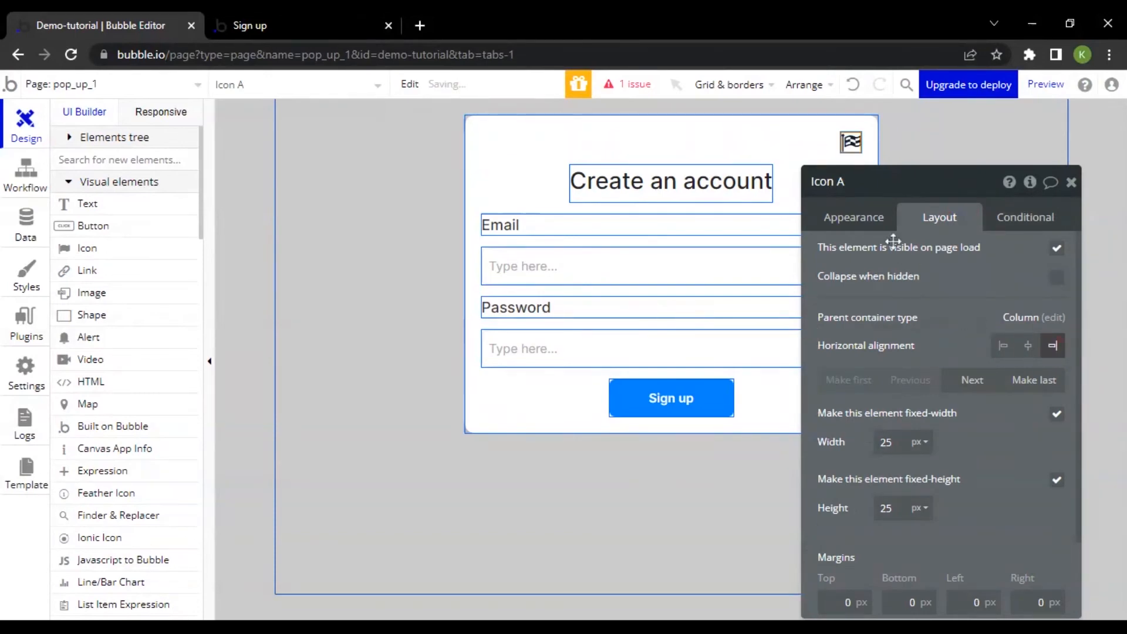
click(861, 221)
click(985, 257)
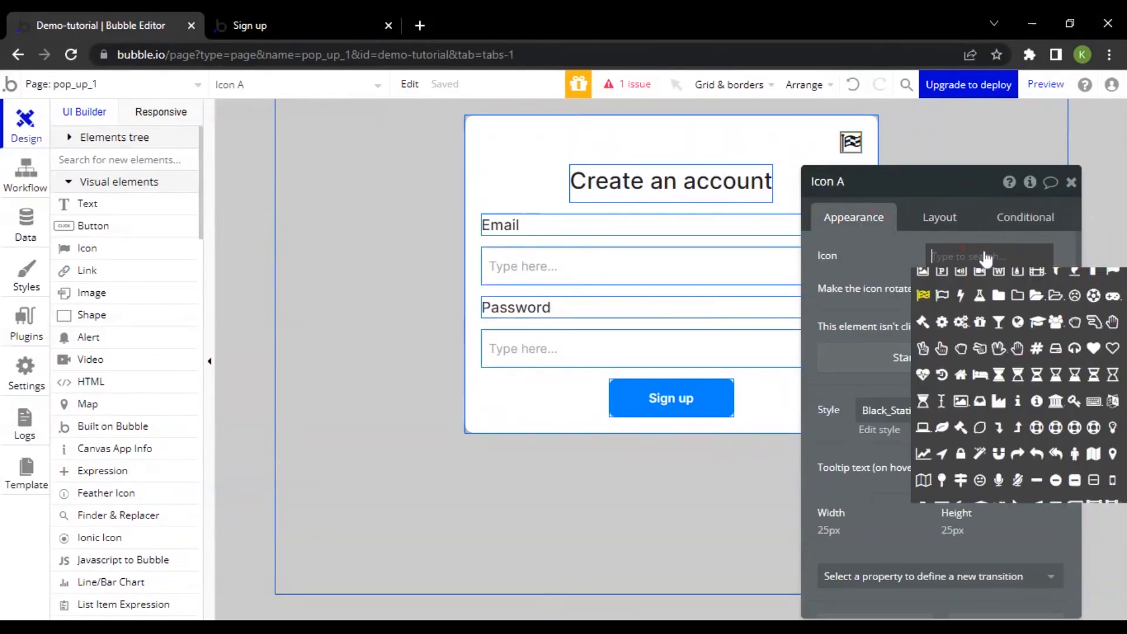
text(clos)
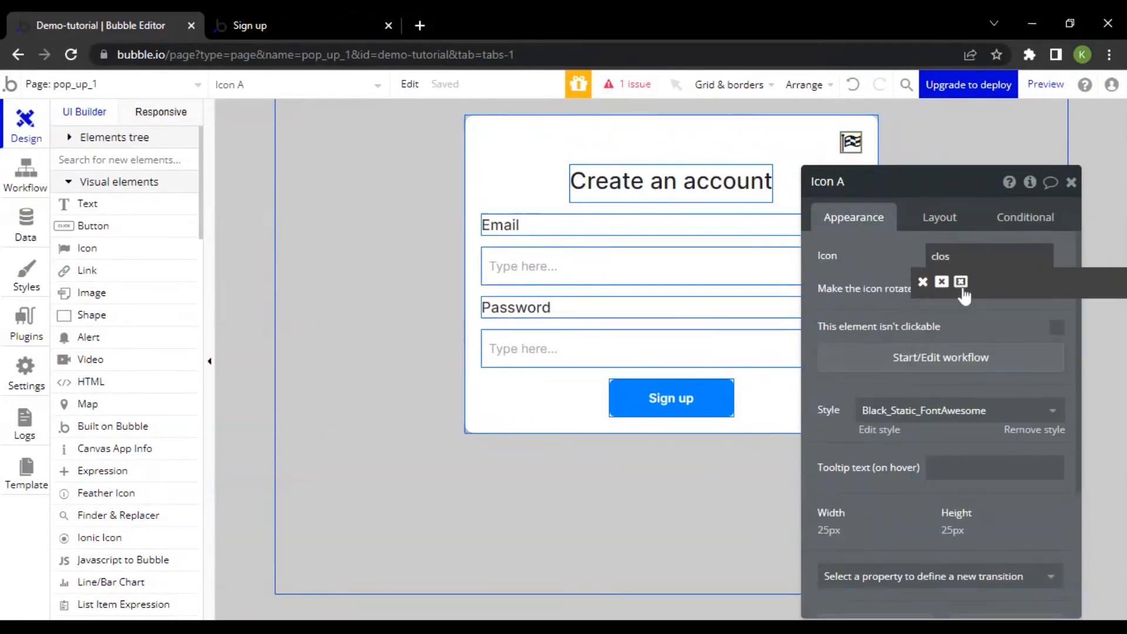
click(922, 282)
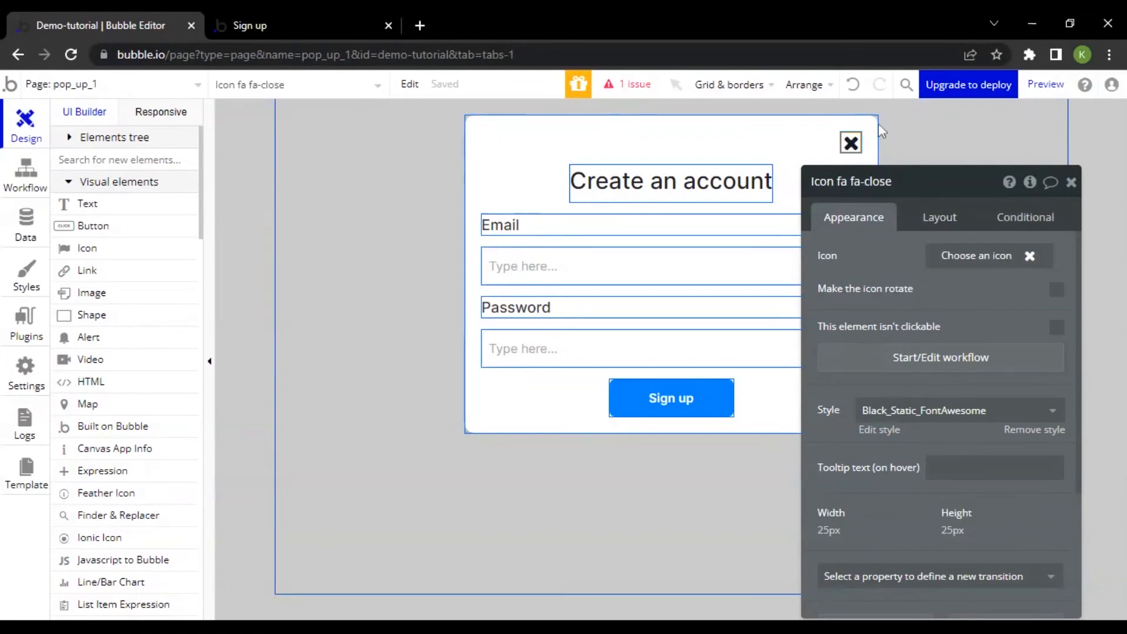
- Set the close icon's width and height to 20 px
click(938, 217)
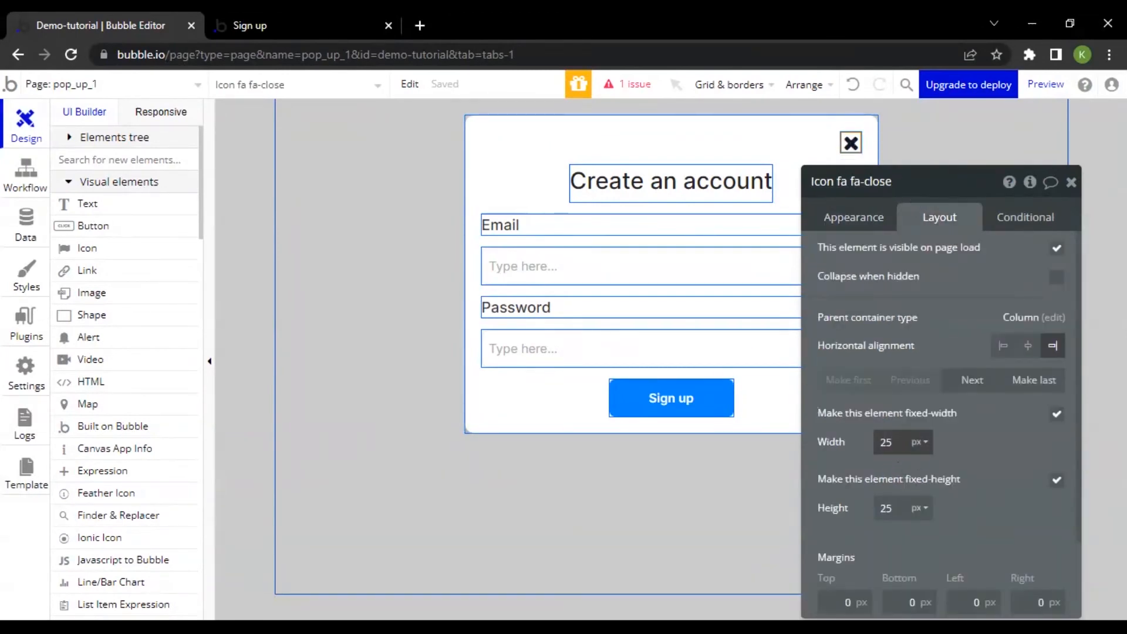
text(20)
double_click(885, 508)
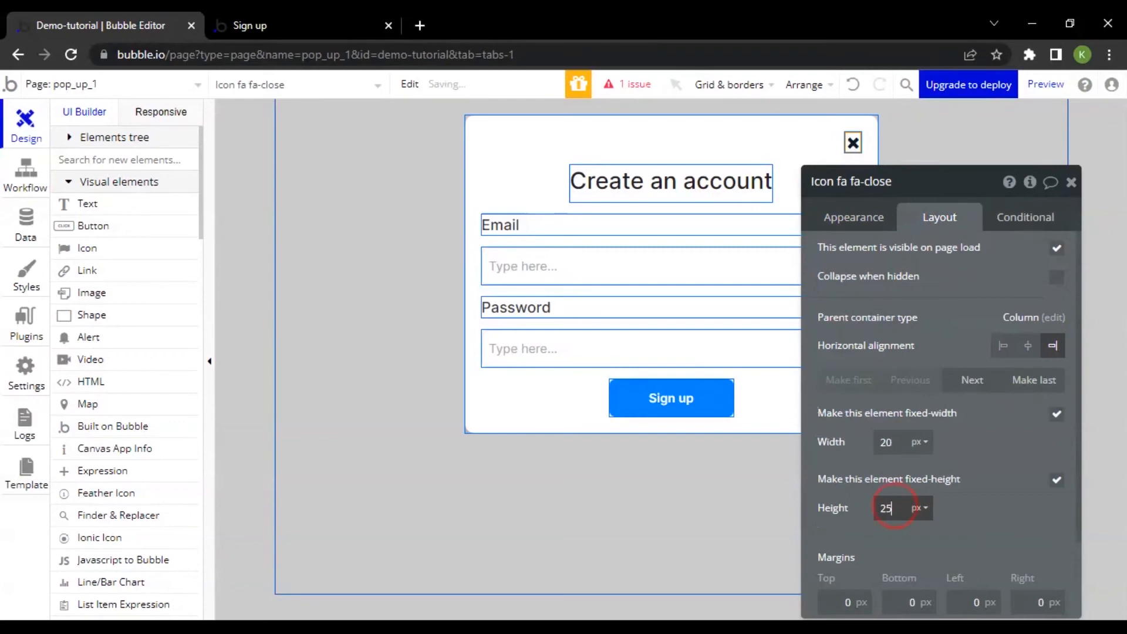
text(20)
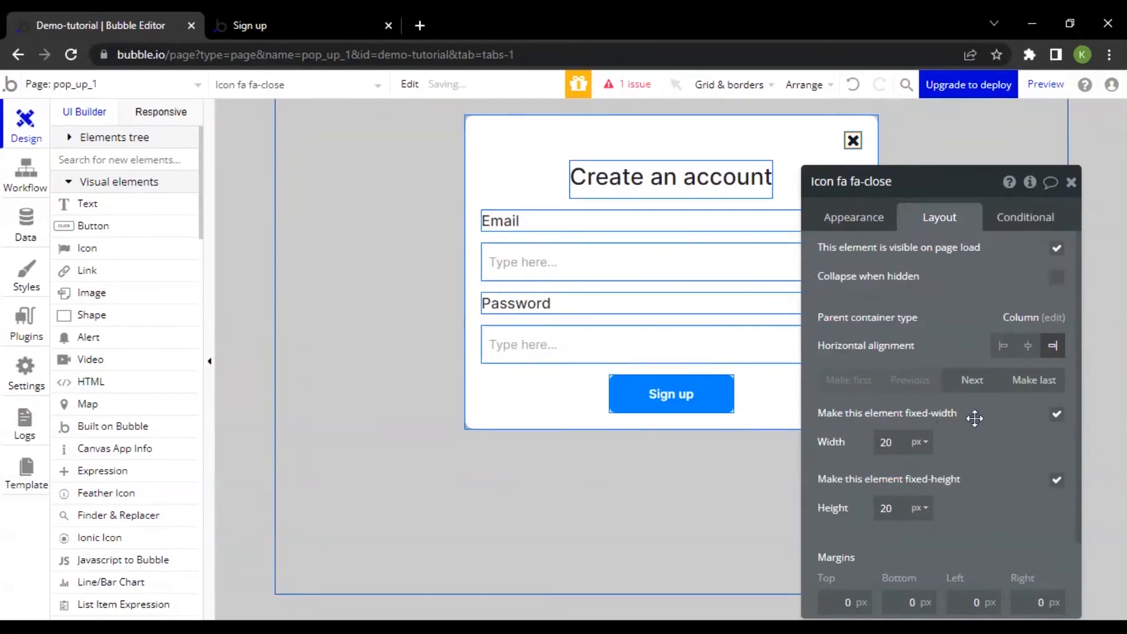
- Create a workflow that hides Popup Sign up when the close icon is clicked
click(851, 219)
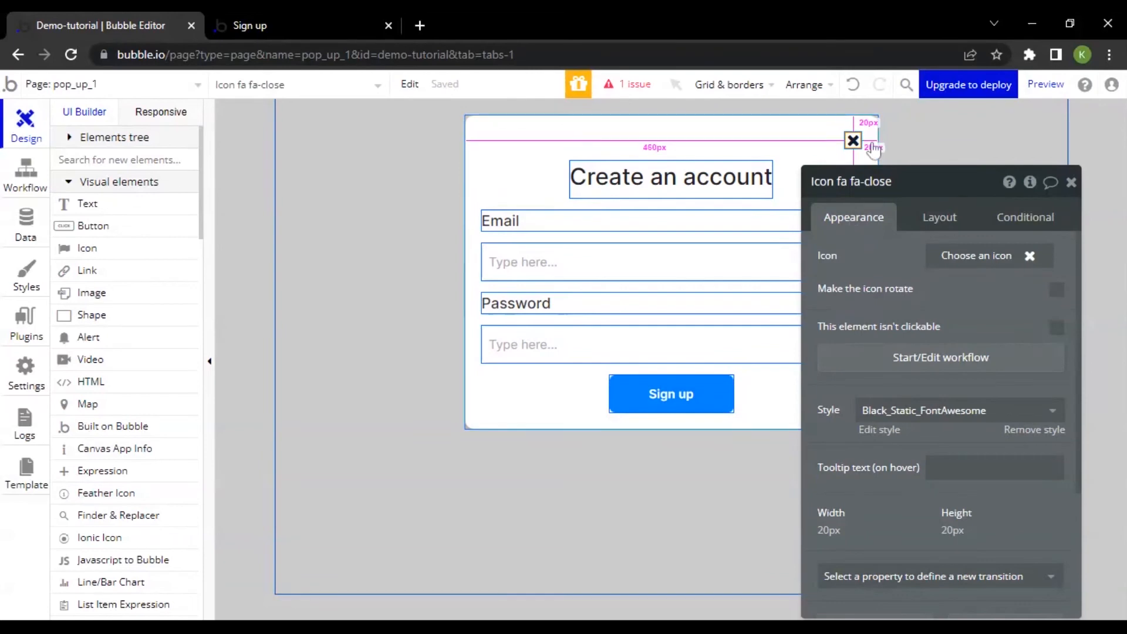
drag(956, 294, 998, 278)
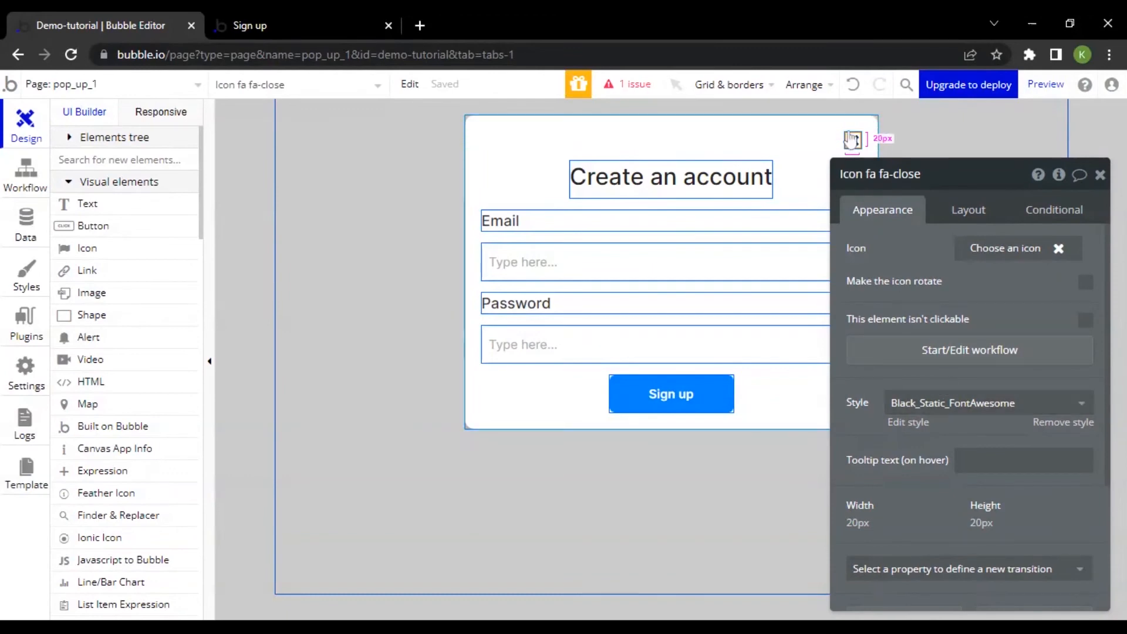
click(1005, 354)
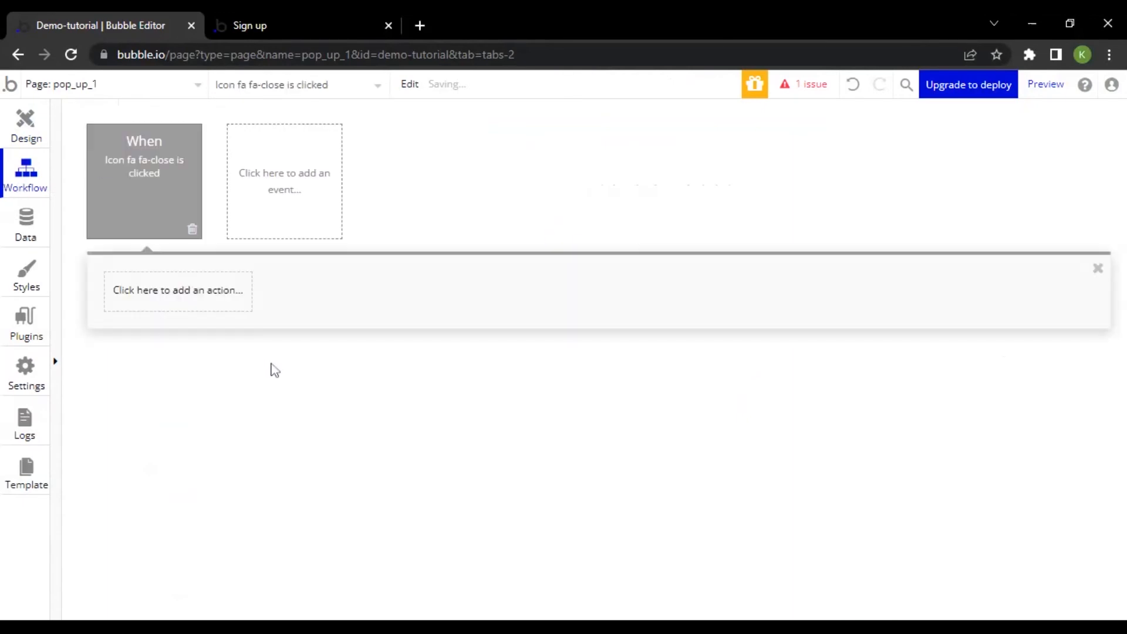
click(172, 297)
mouse_move(179, 392)
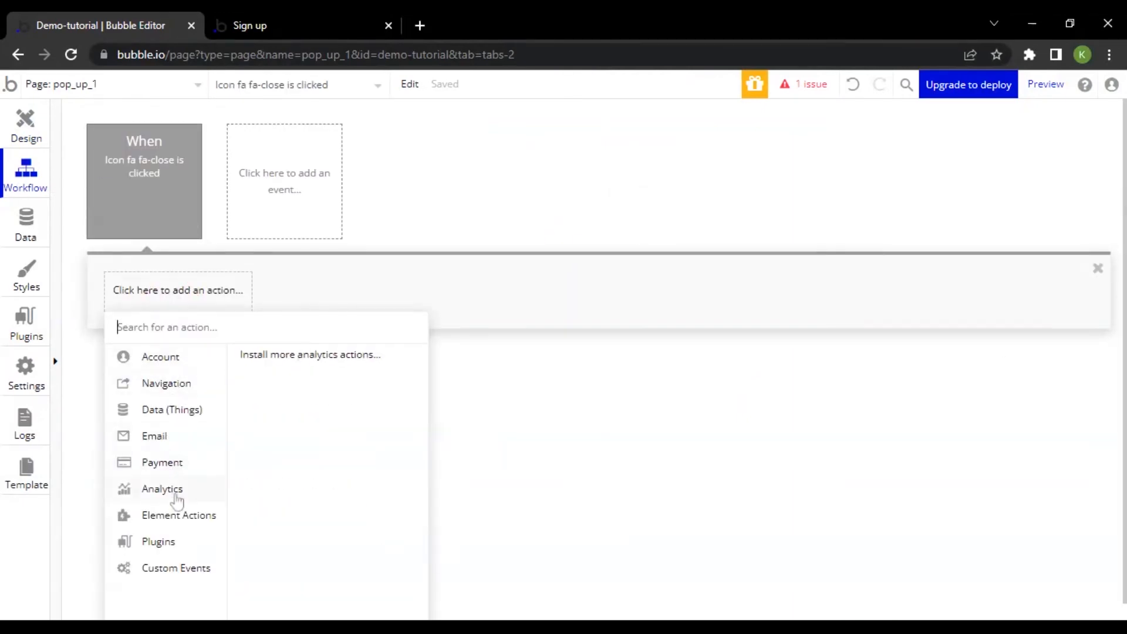
mouse_move(179, 527)
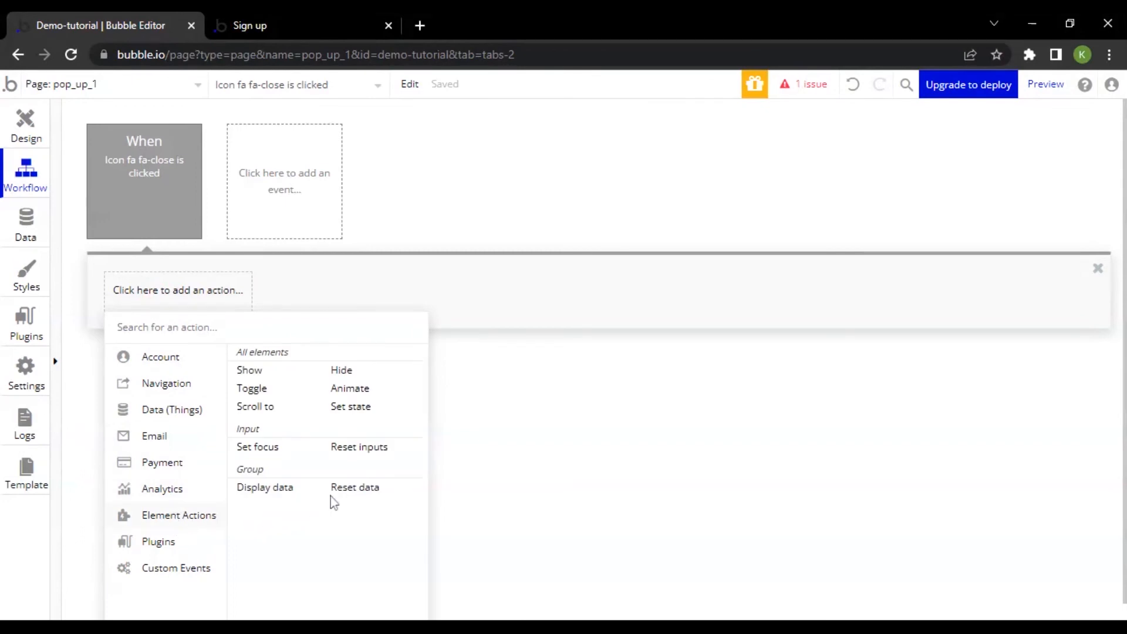
click(351, 374)
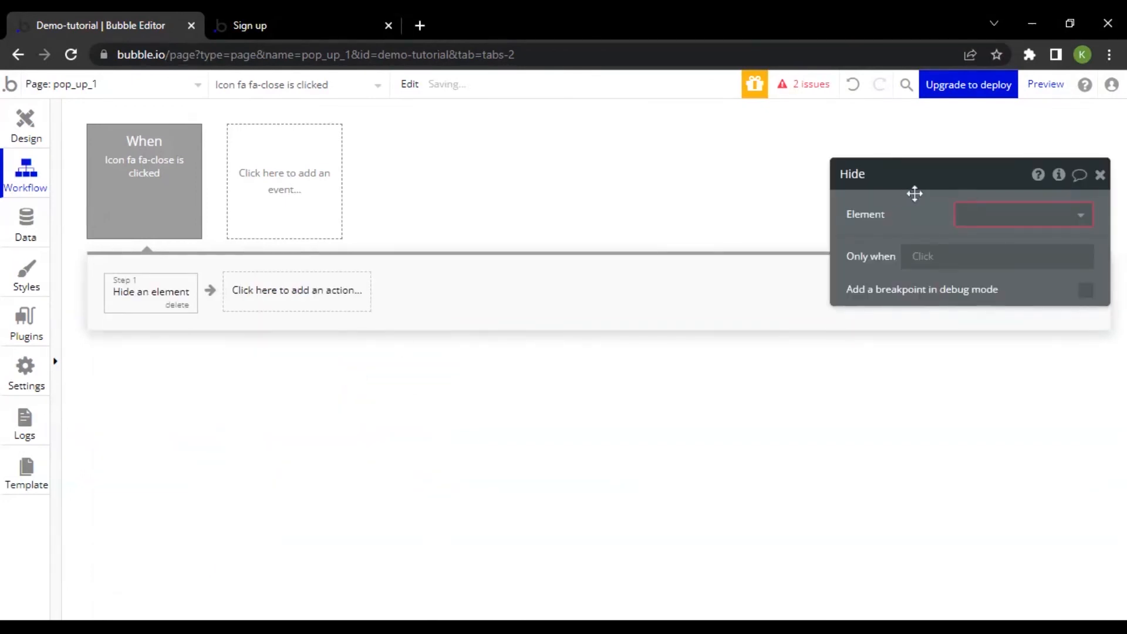
drag(915, 193, 651, 232)
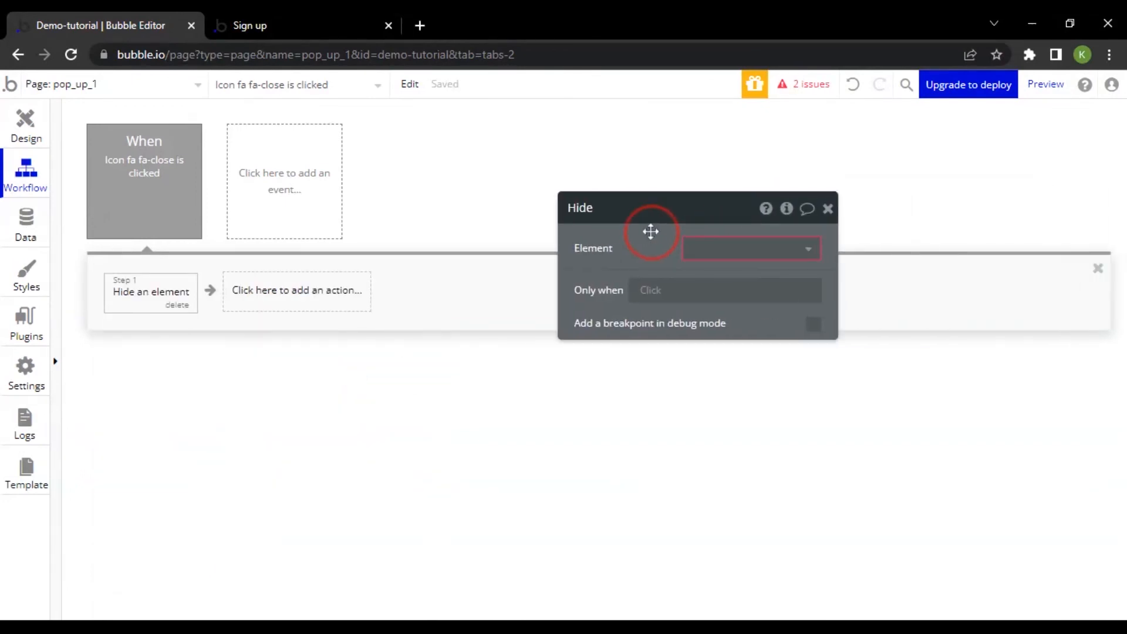
click(689, 254)
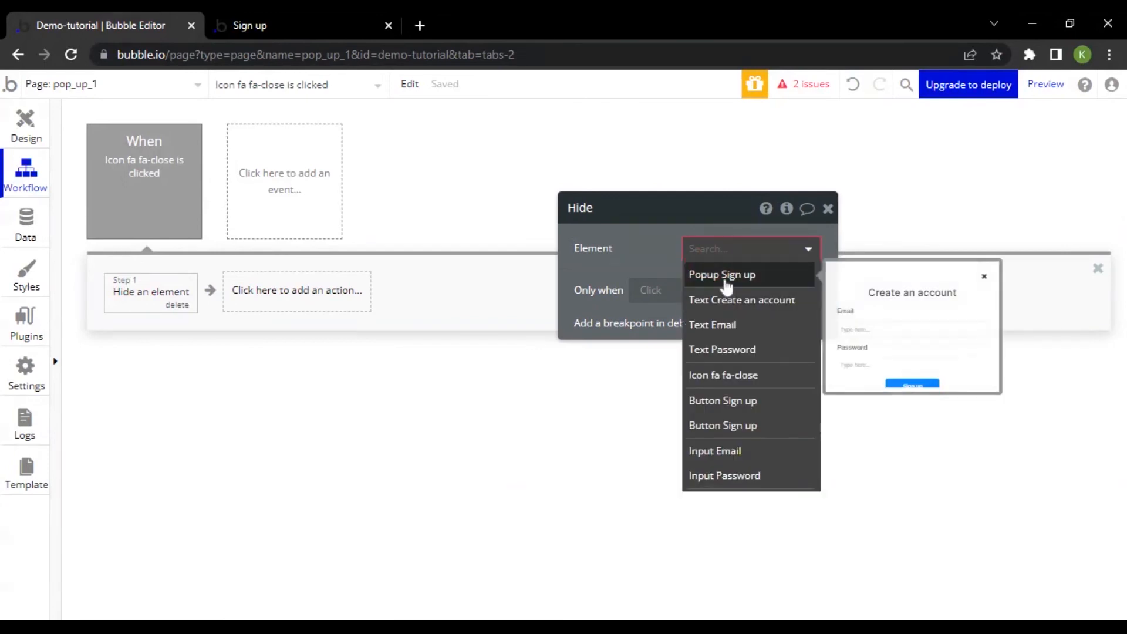
click(774, 278)
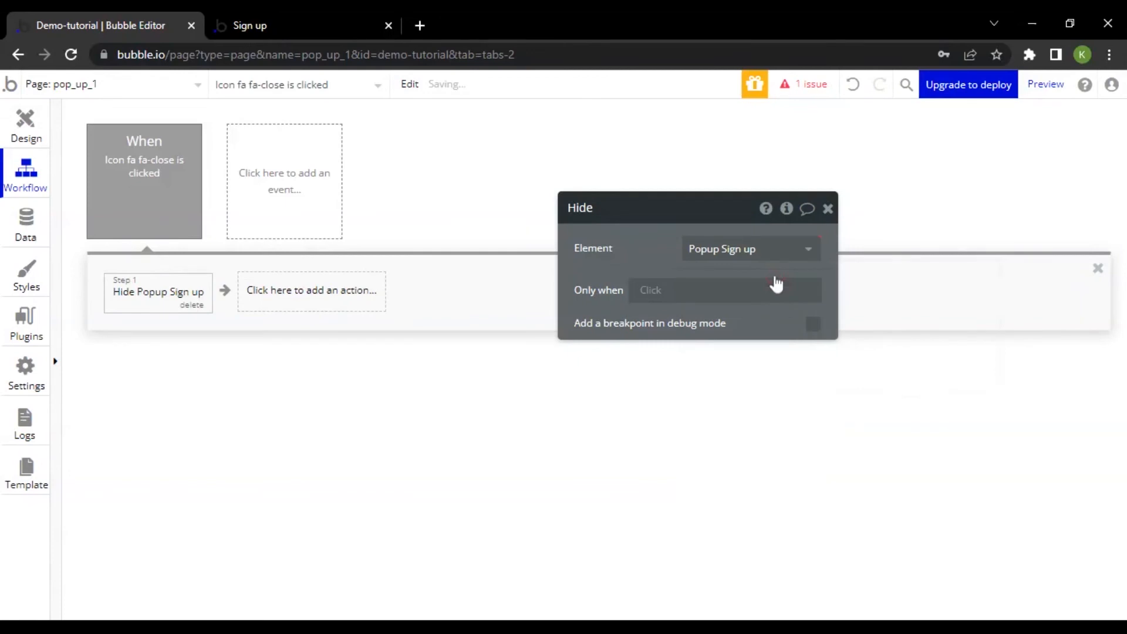
- Return from the workflow to the pop_up_1 page design outside the popup and expand its elements tree
click(9, 139)
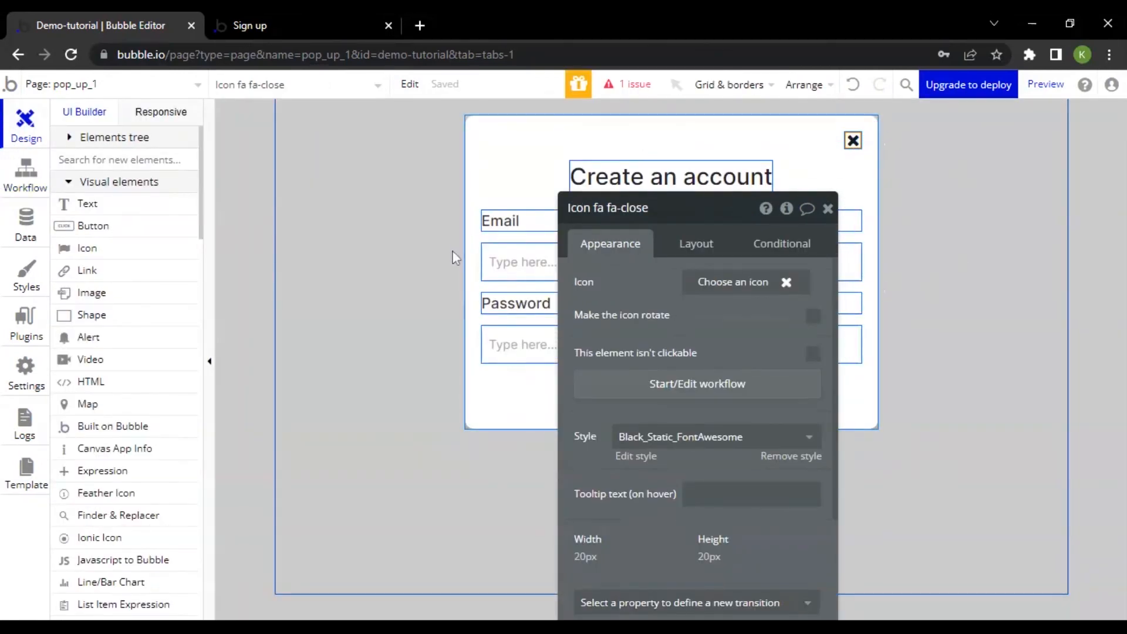
click(401, 259)
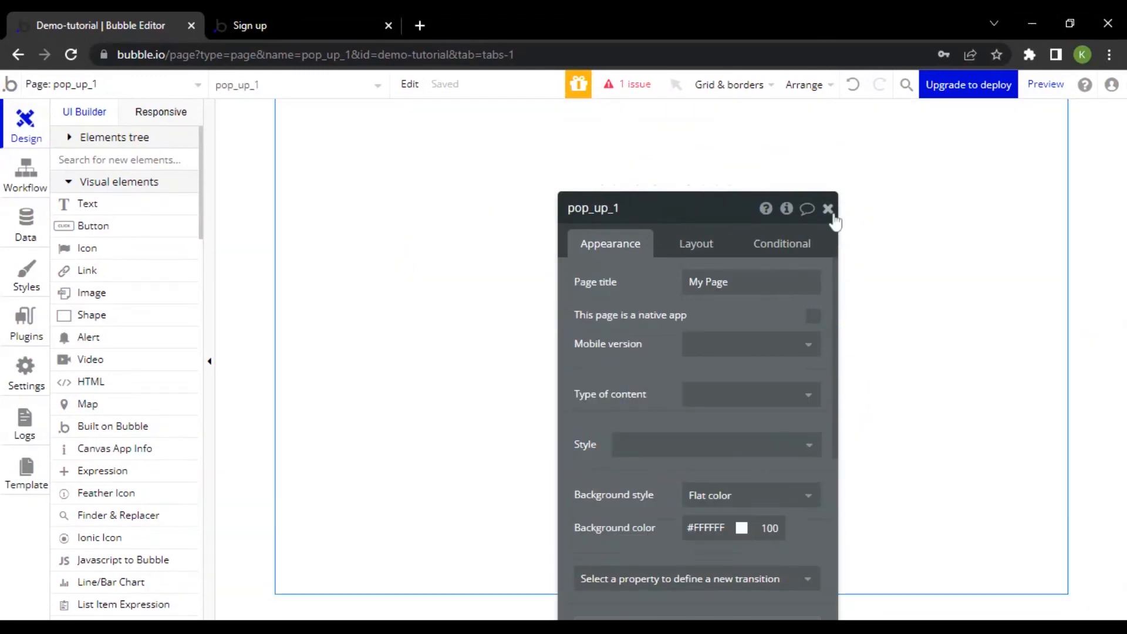
drag(688, 270, 882, 266)
click(344, 196)
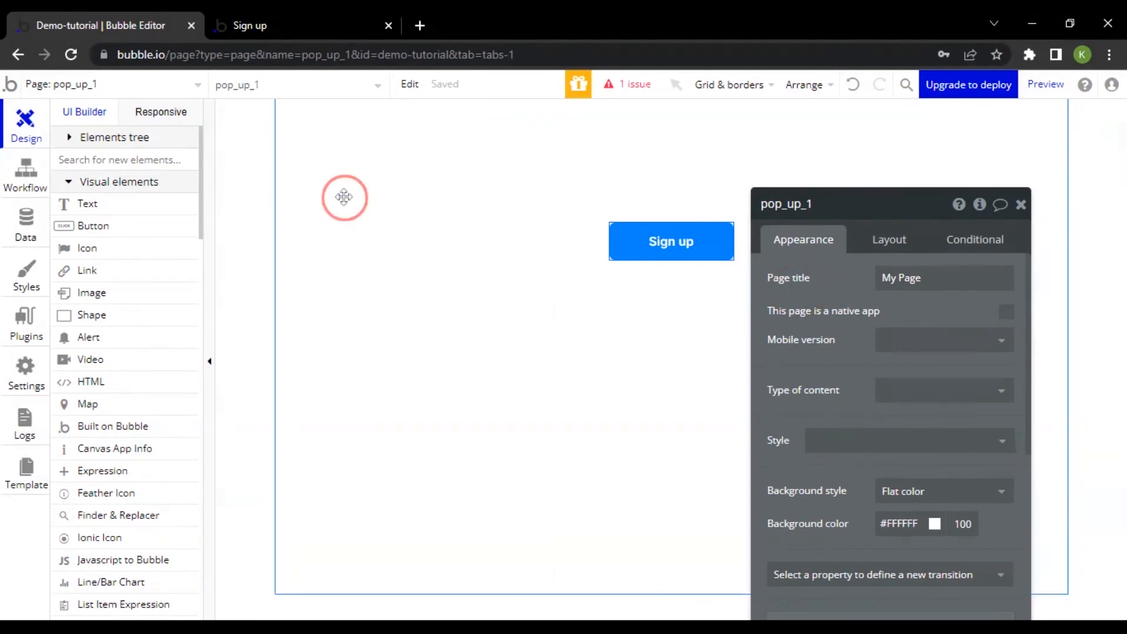
click(123, 145)
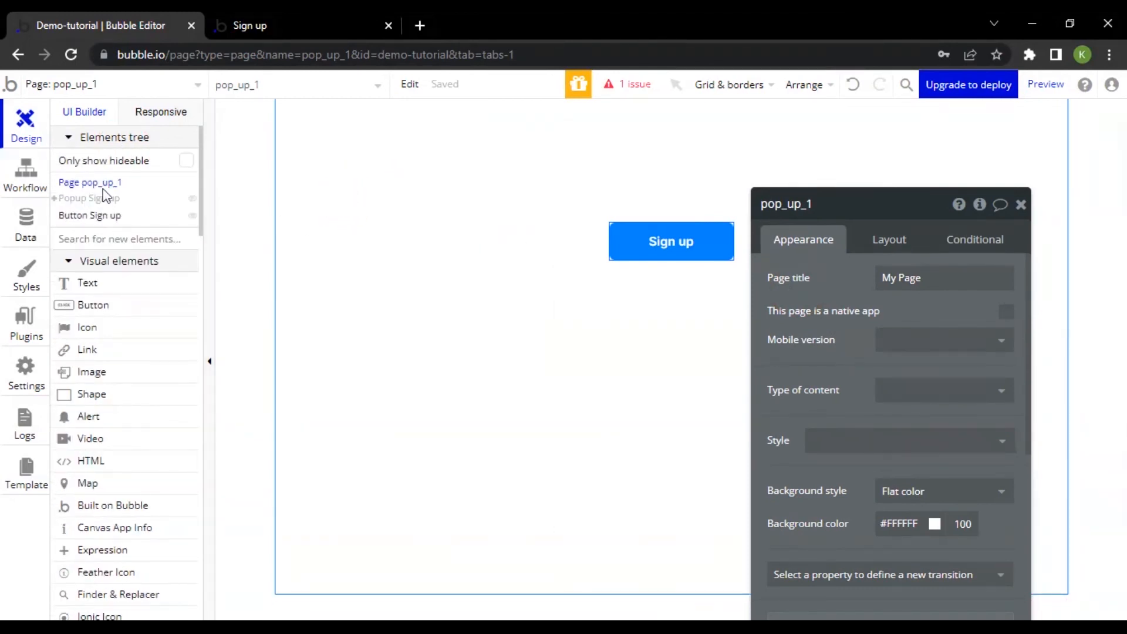
- Create a workflow that toggles Popup Sign up when the page's Sign up button is clicked
click(672, 247)
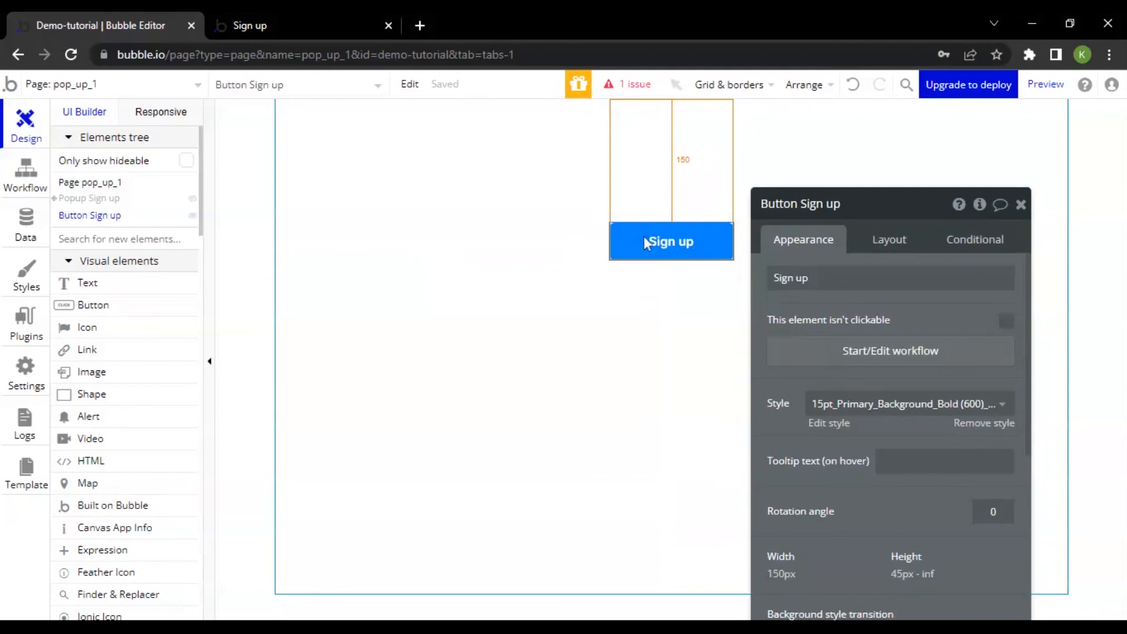
click(889, 351)
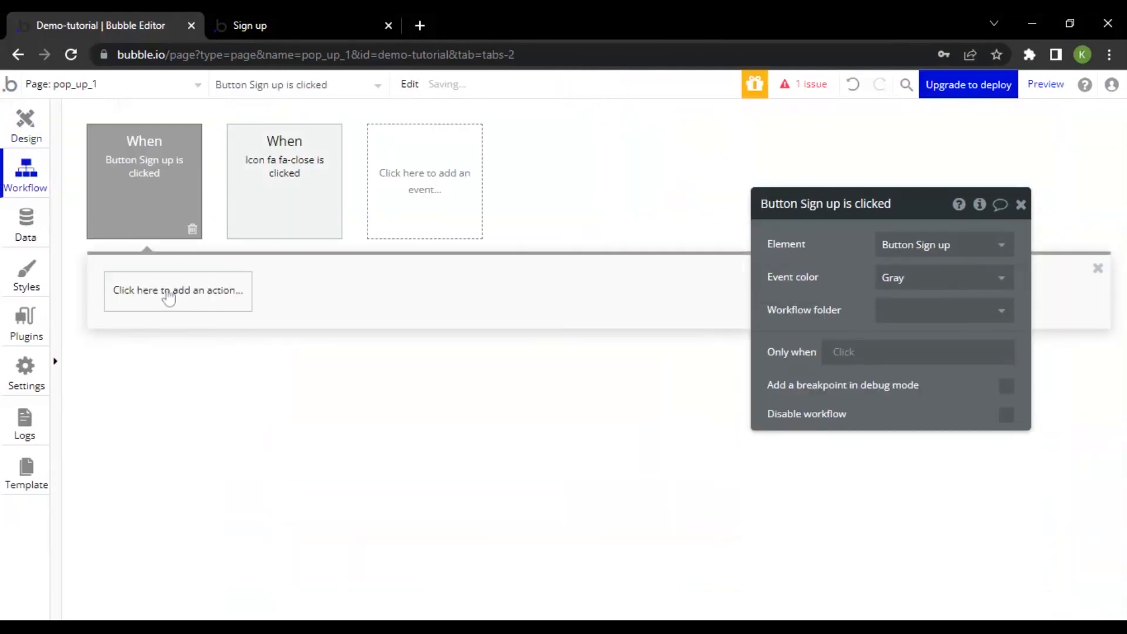
click(169, 297)
text(tog)
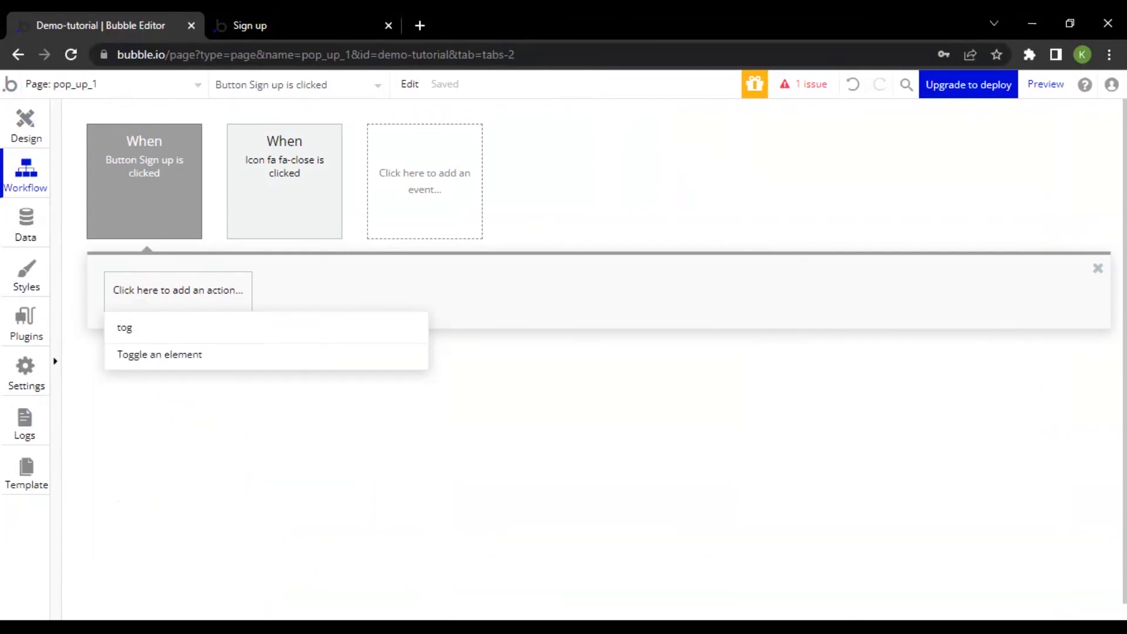
click(184, 357)
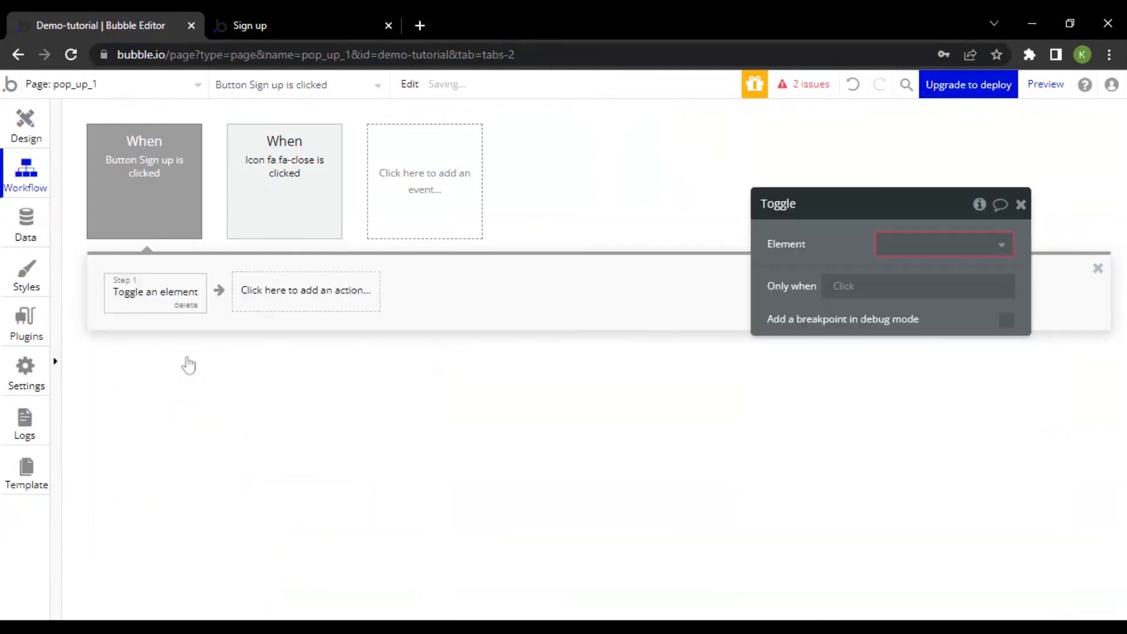
click(923, 249)
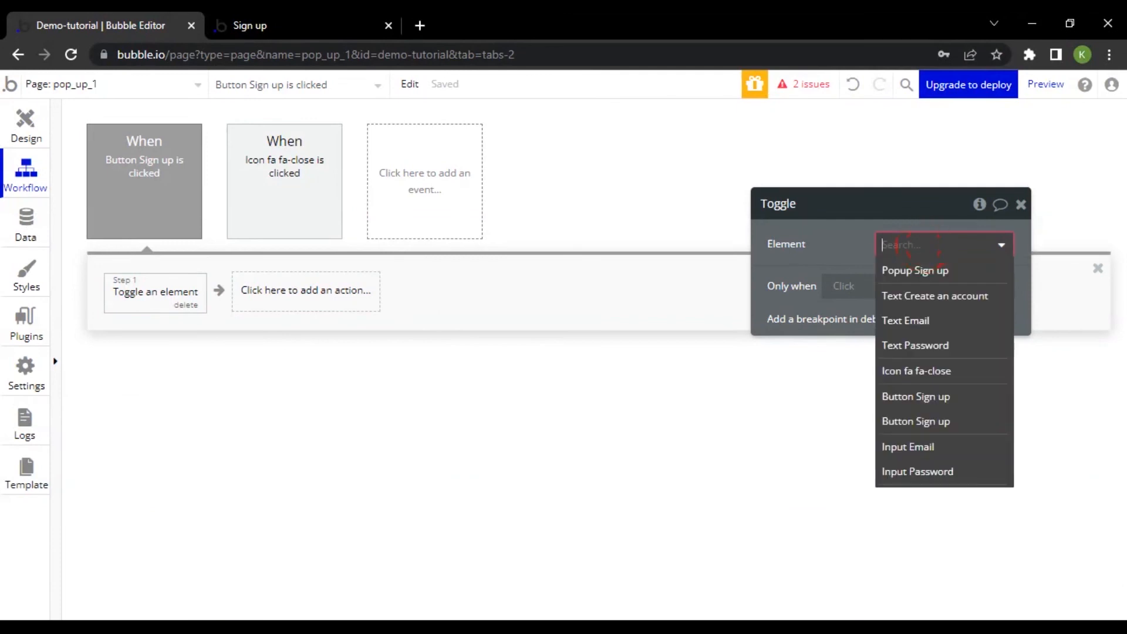
click(919, 272)
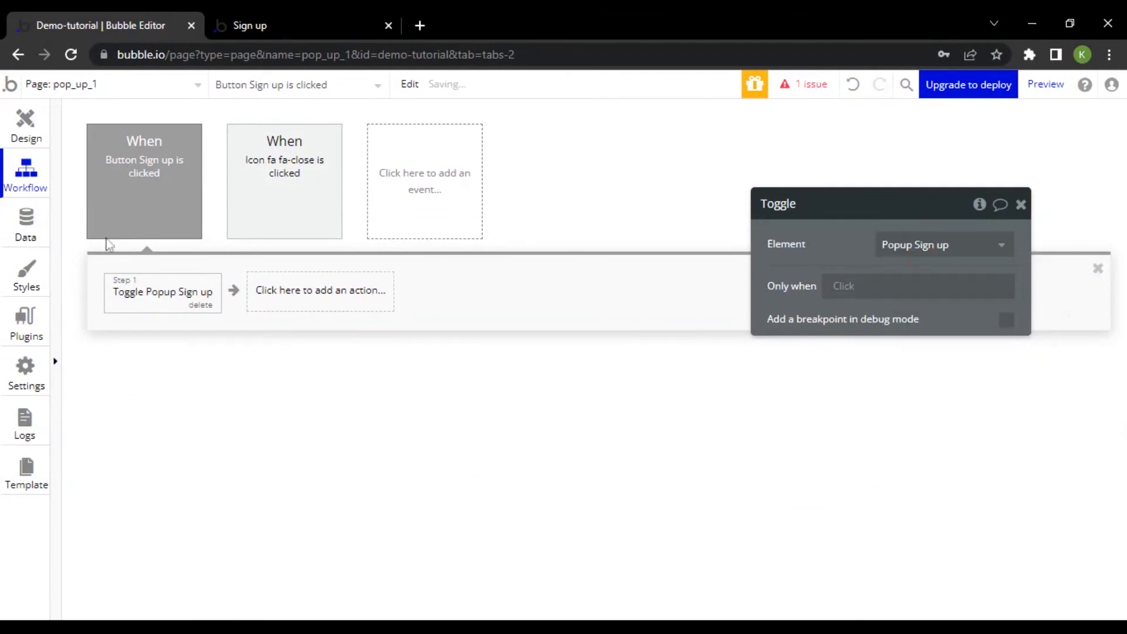
- Return to the page design, close the old Sign up browser tab, preview pop_up_1 and open its sign-up popup
click(23, 122)
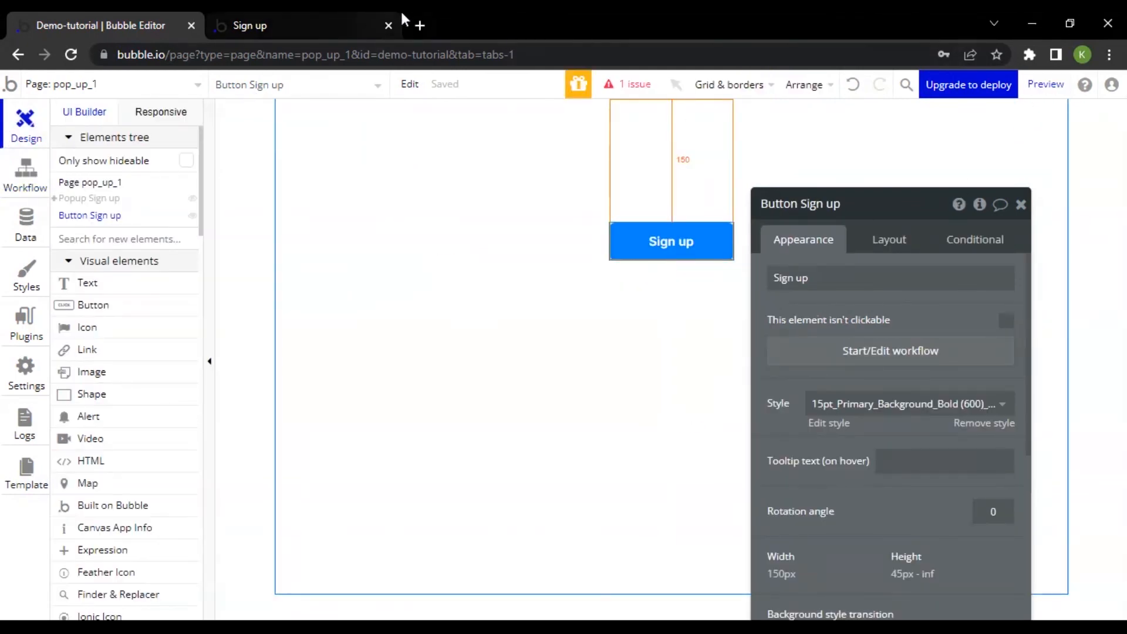
click(389, 25)
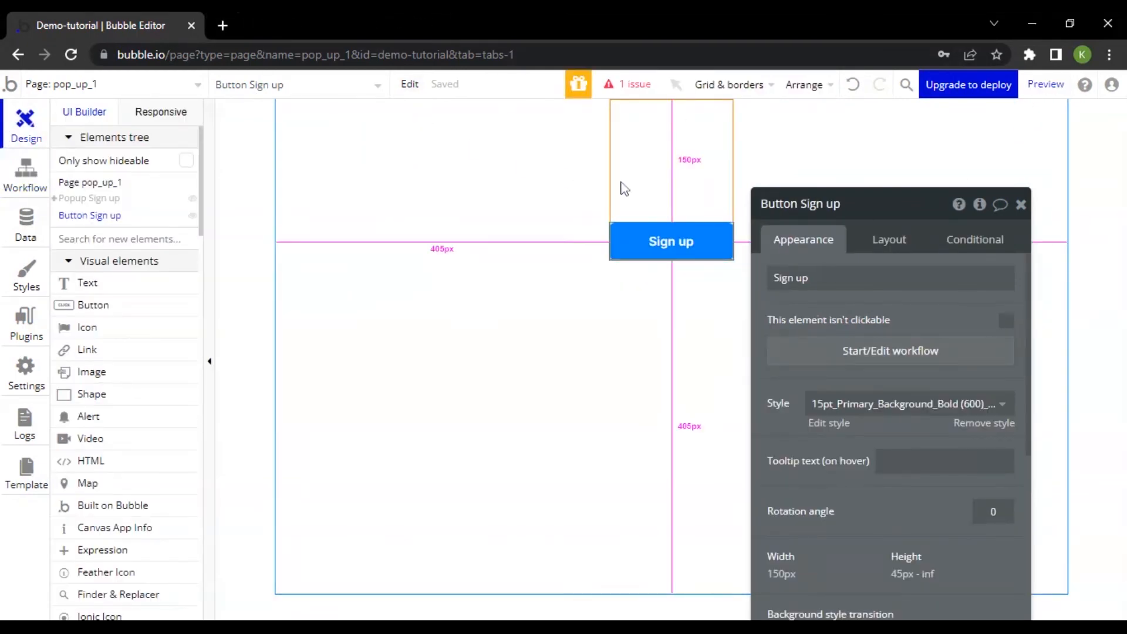
click(1043, 85)
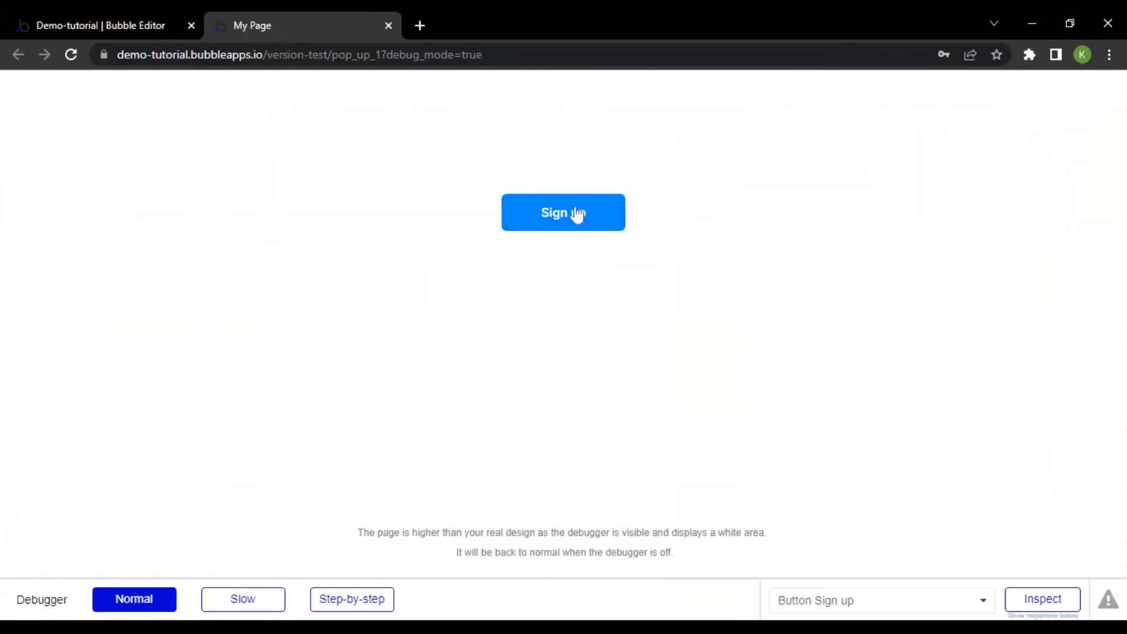
click(576, 215)
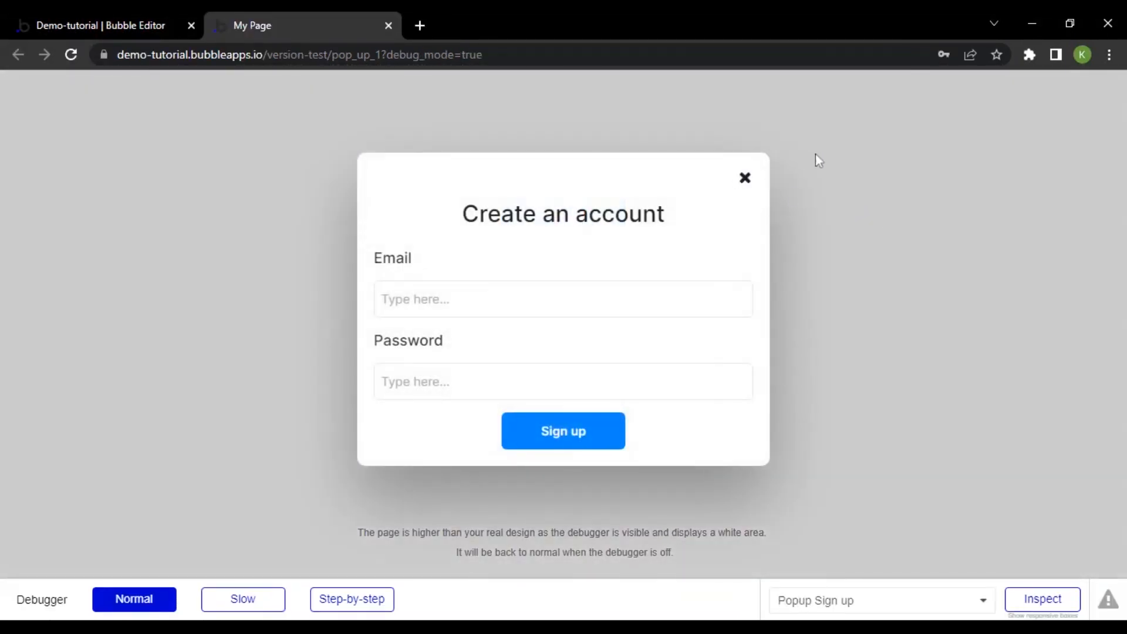